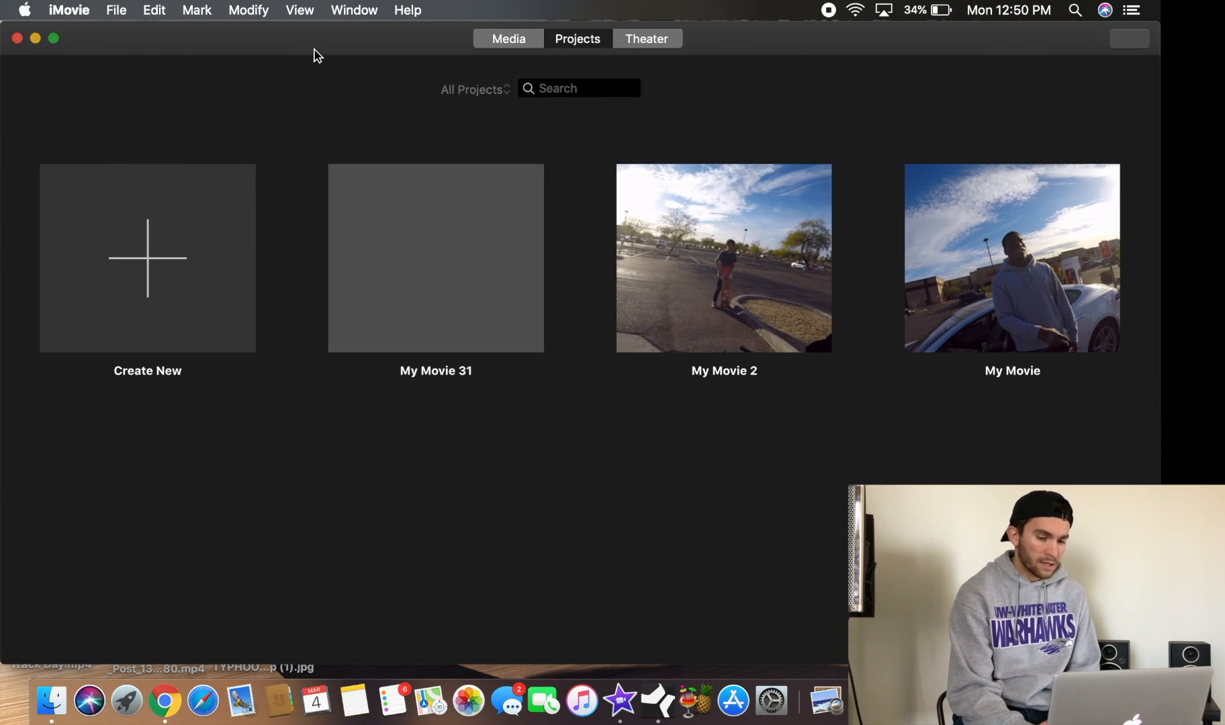
Create a new Movie project
left_click(168, 264)
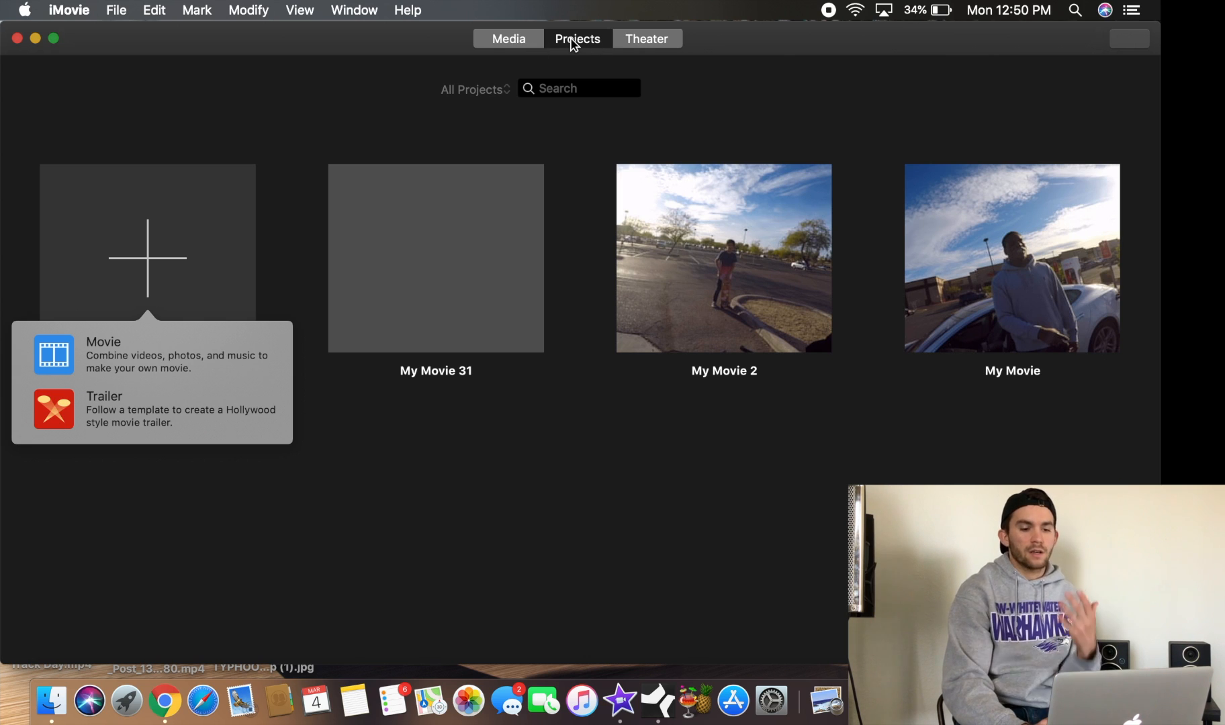
left_click(158, 354)
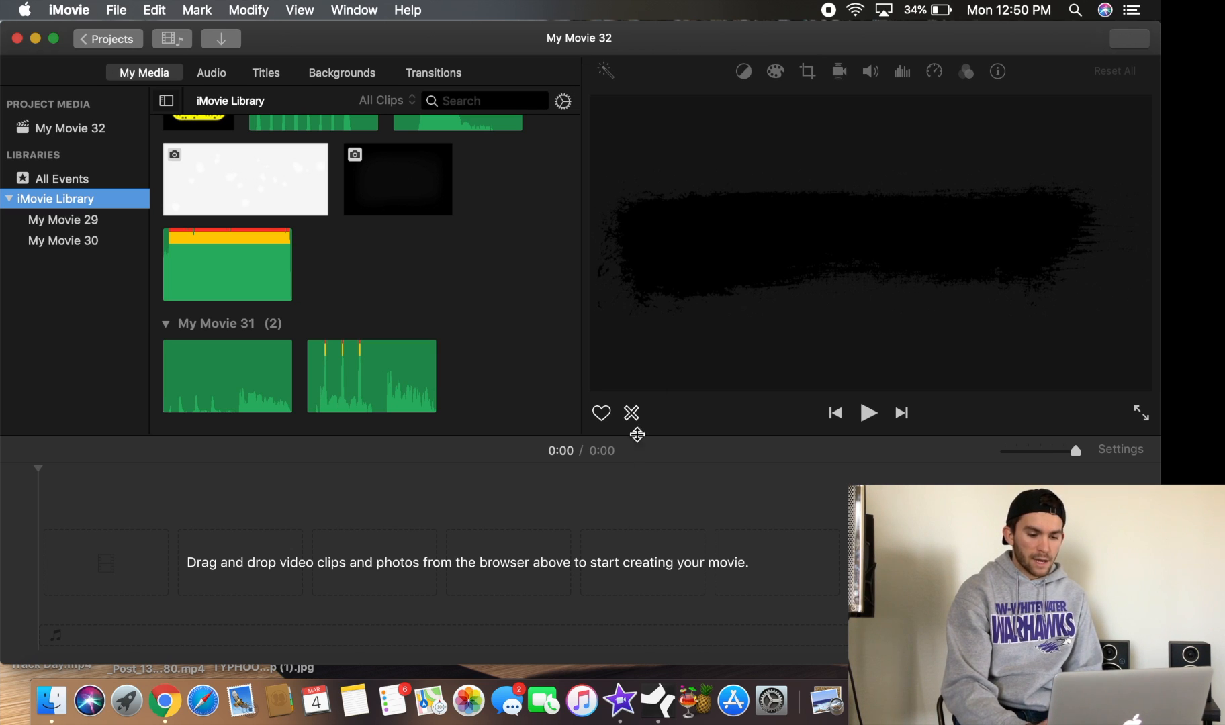
left_click(728, 474)
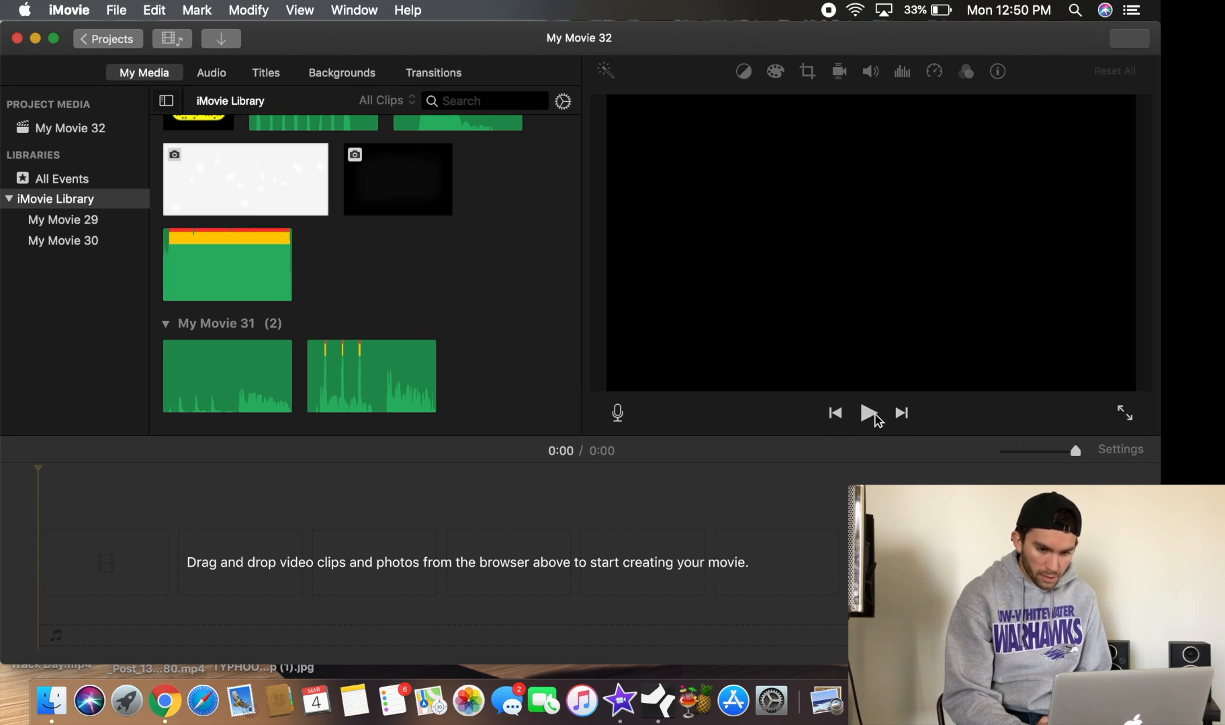
Open the SD card and browse into its DCIM > 108GOPRO folder to find the footage
left_click_drag(831, 44, 655, 17)
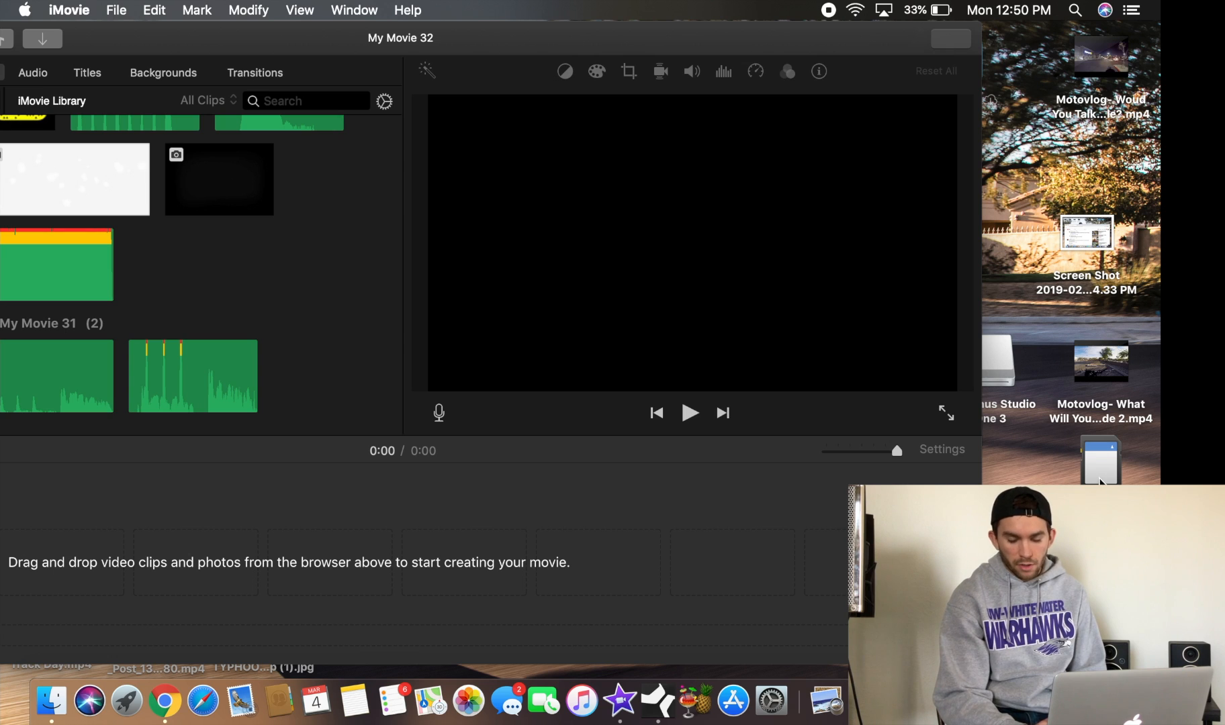
double_click(1099, 478)
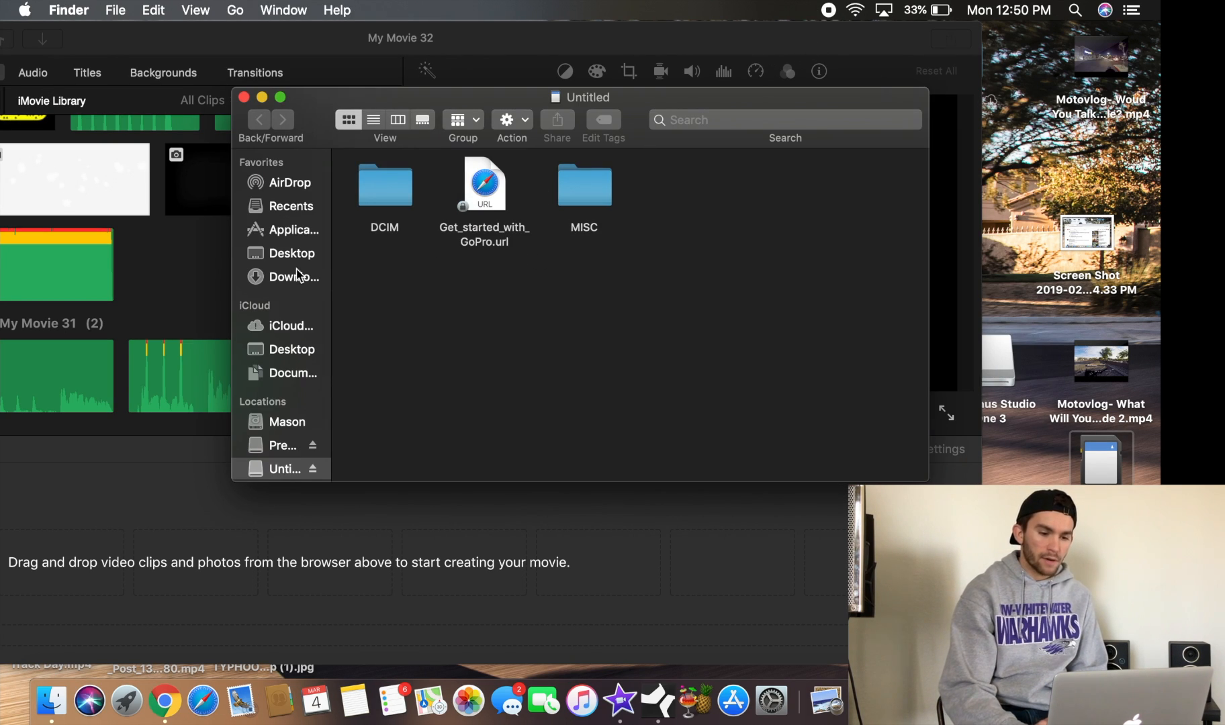
double_click(393, 193)
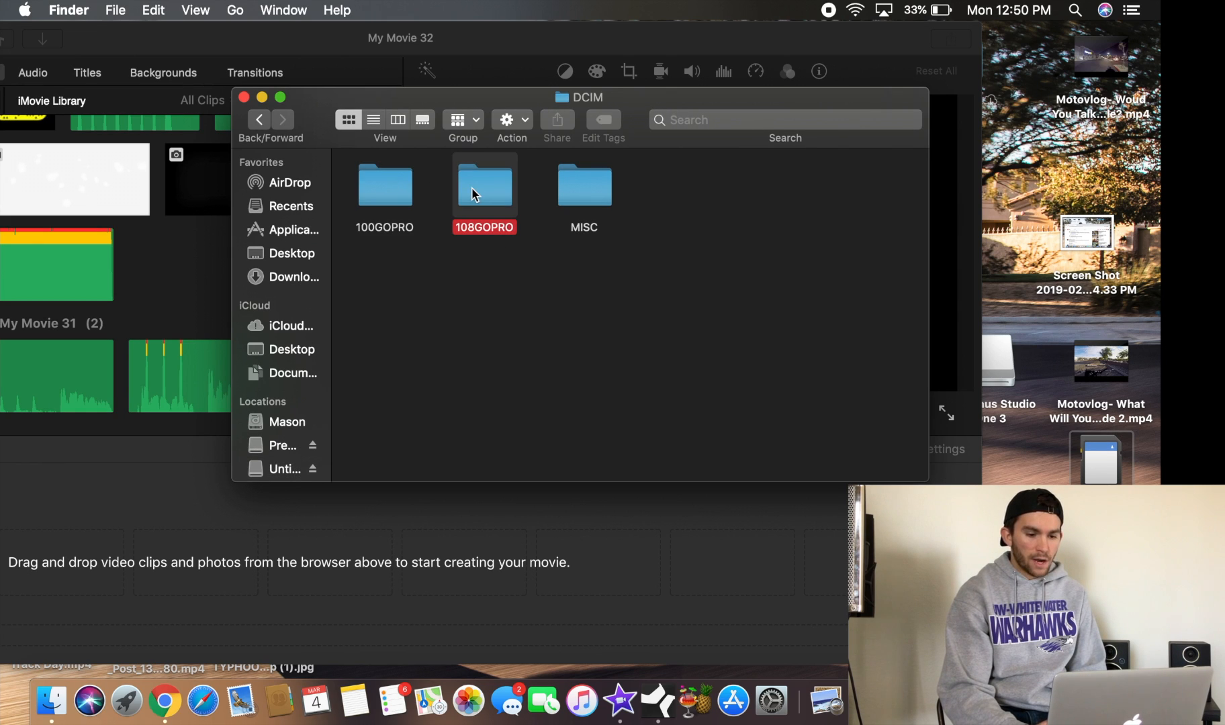
double_click(475, 194)
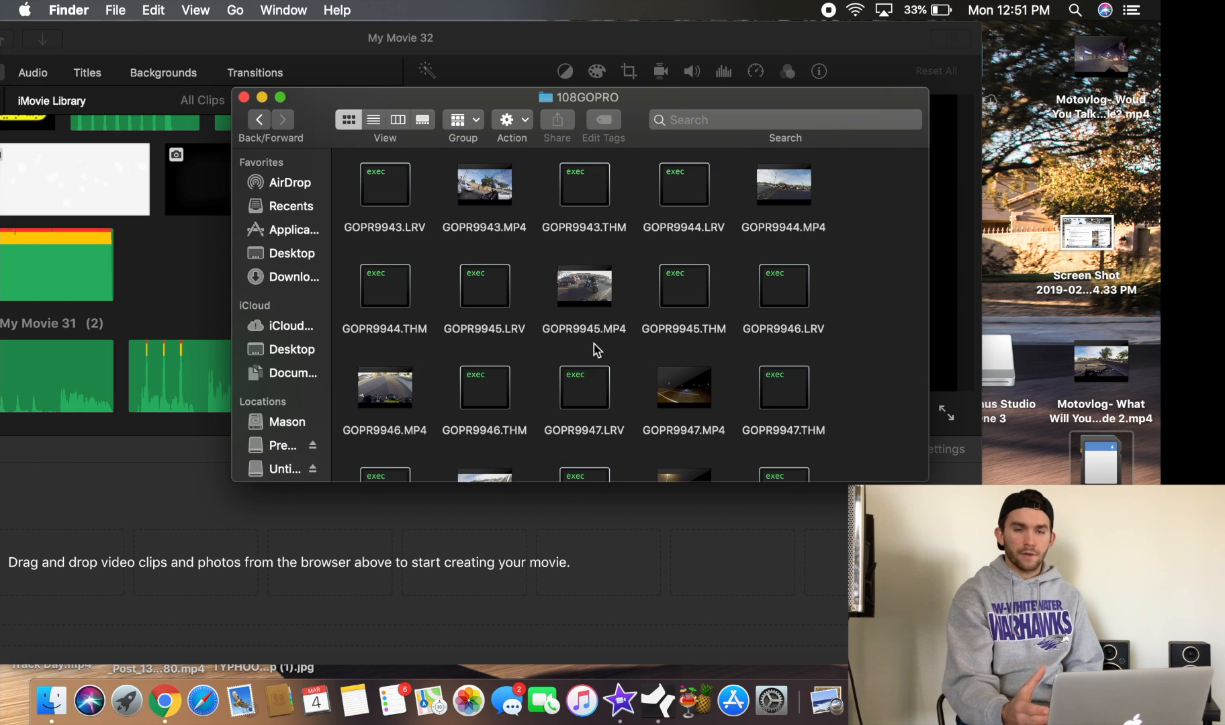
scroll(593, 347, "down", 3)
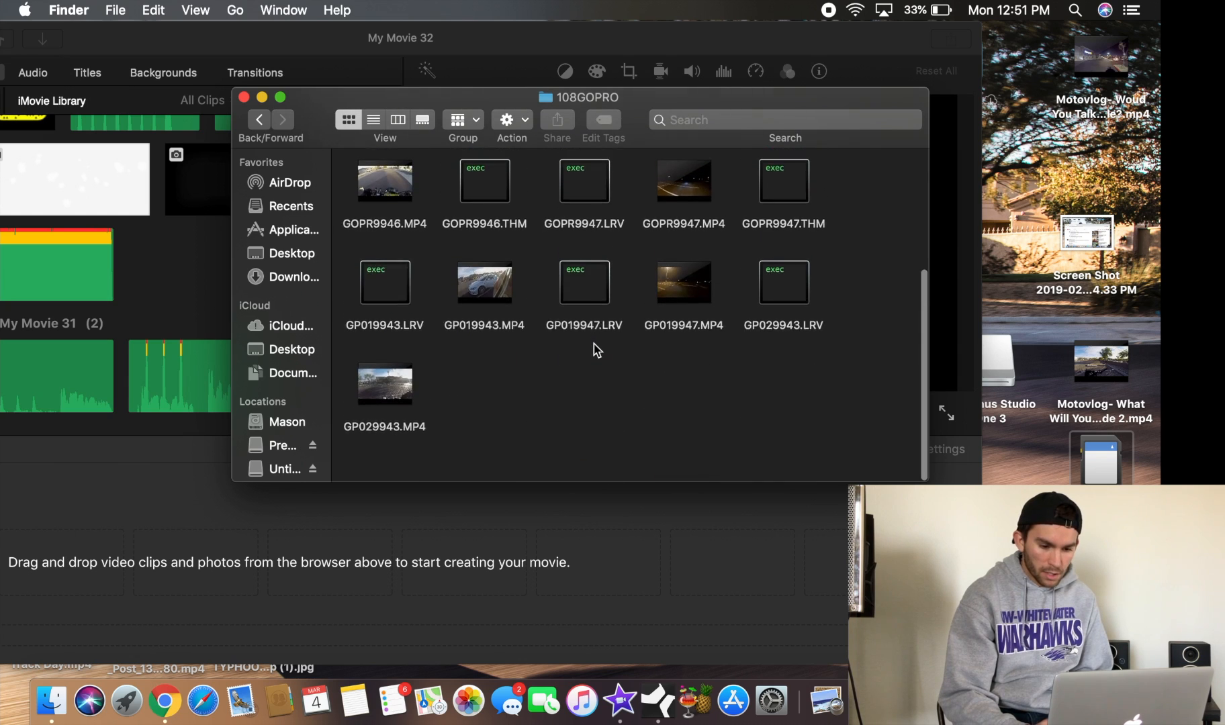
Add the GP019943.MP4 video from the card into the project timeline
mouse_move(501, 314)
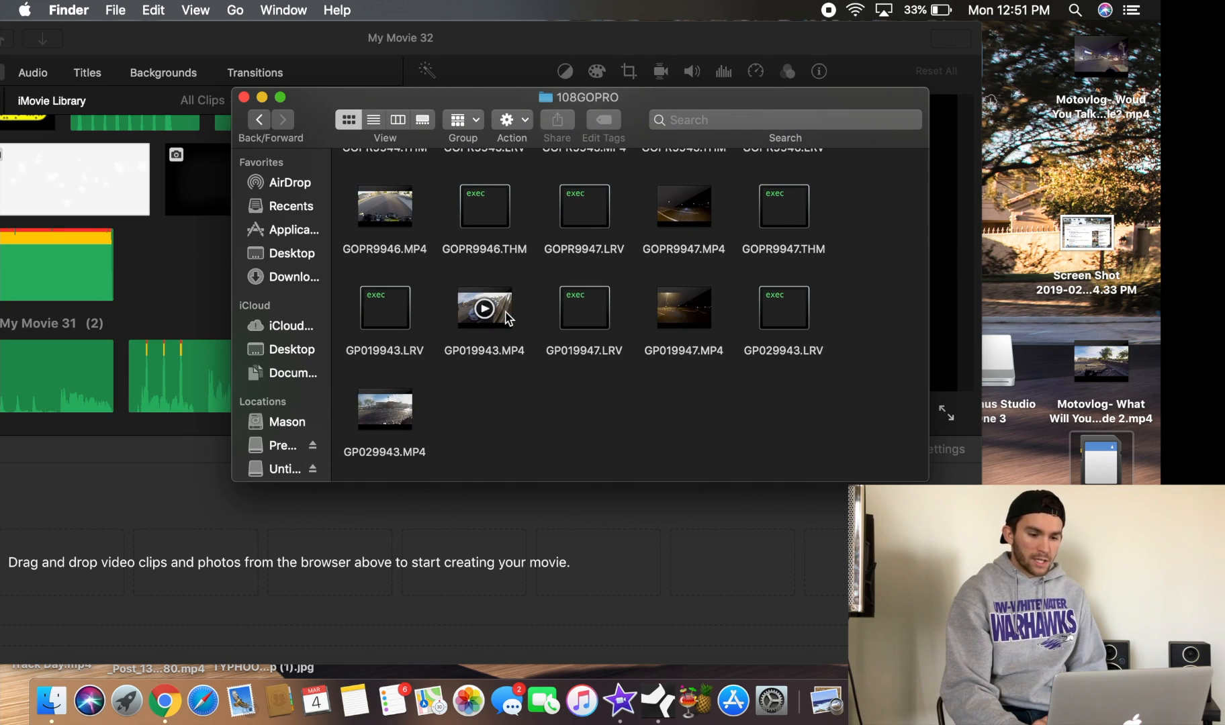
left_click_drag(507, 319, 218, 500)
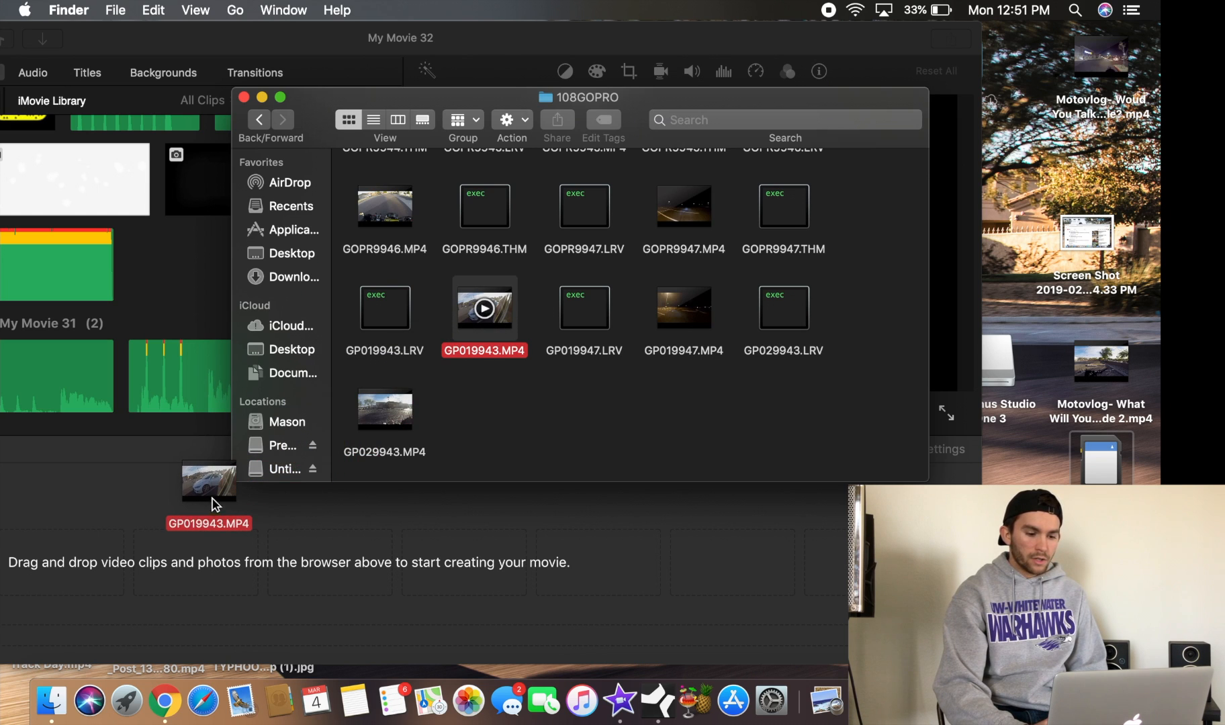
left_click_drag(155, 546, 138, 561)
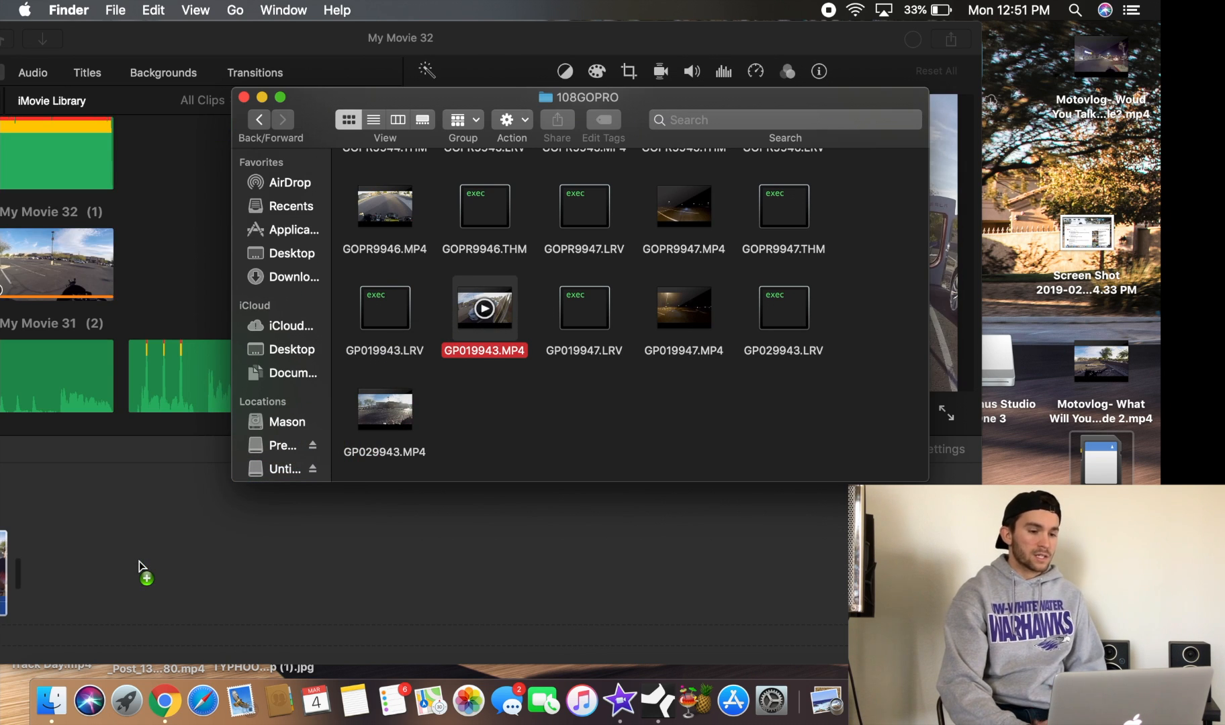
left_click_drag(443, 39, 636, 26)
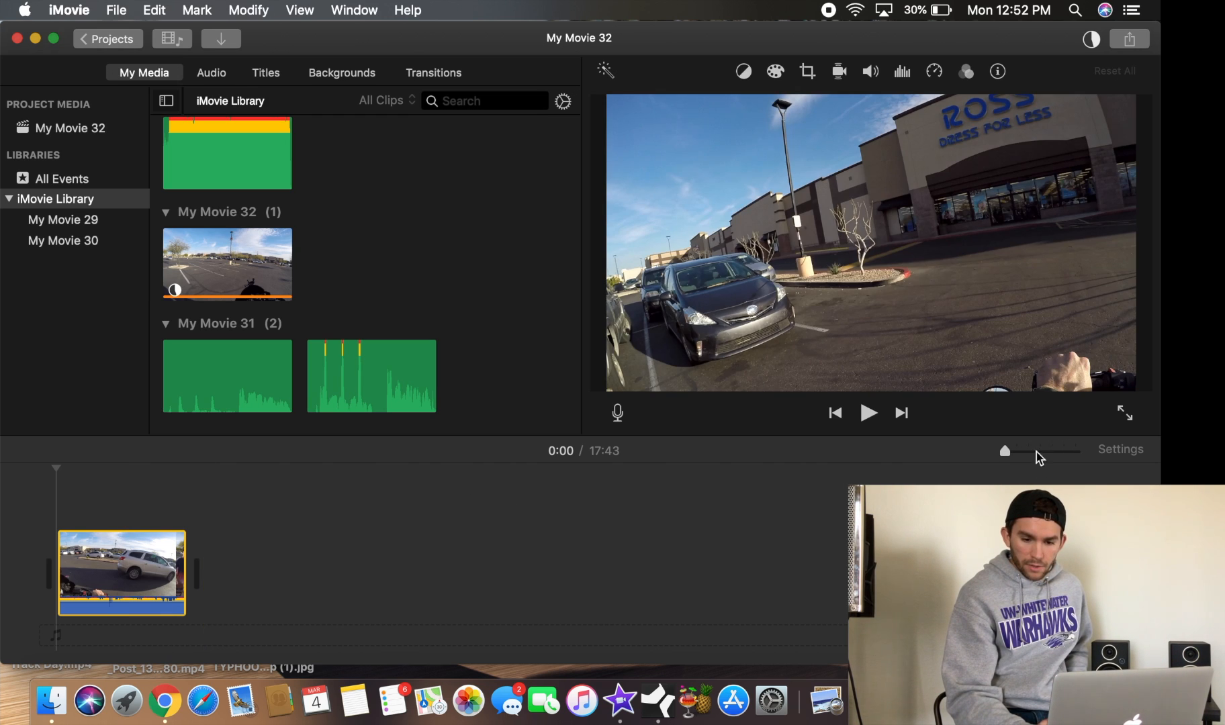
Zoom the timeline in and out and browse through the clip, returning the playhead to the start
left_click_drag(1006, 454, 1075, 454)
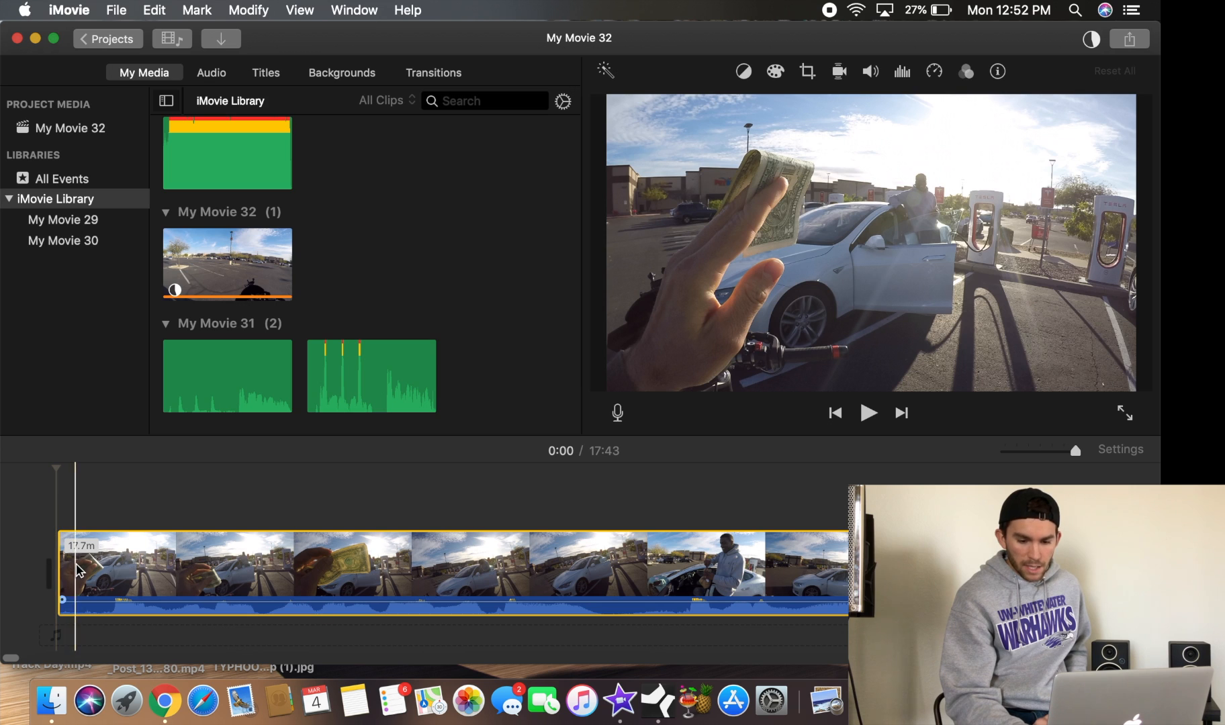
scroll(806, 547, "right", 10)
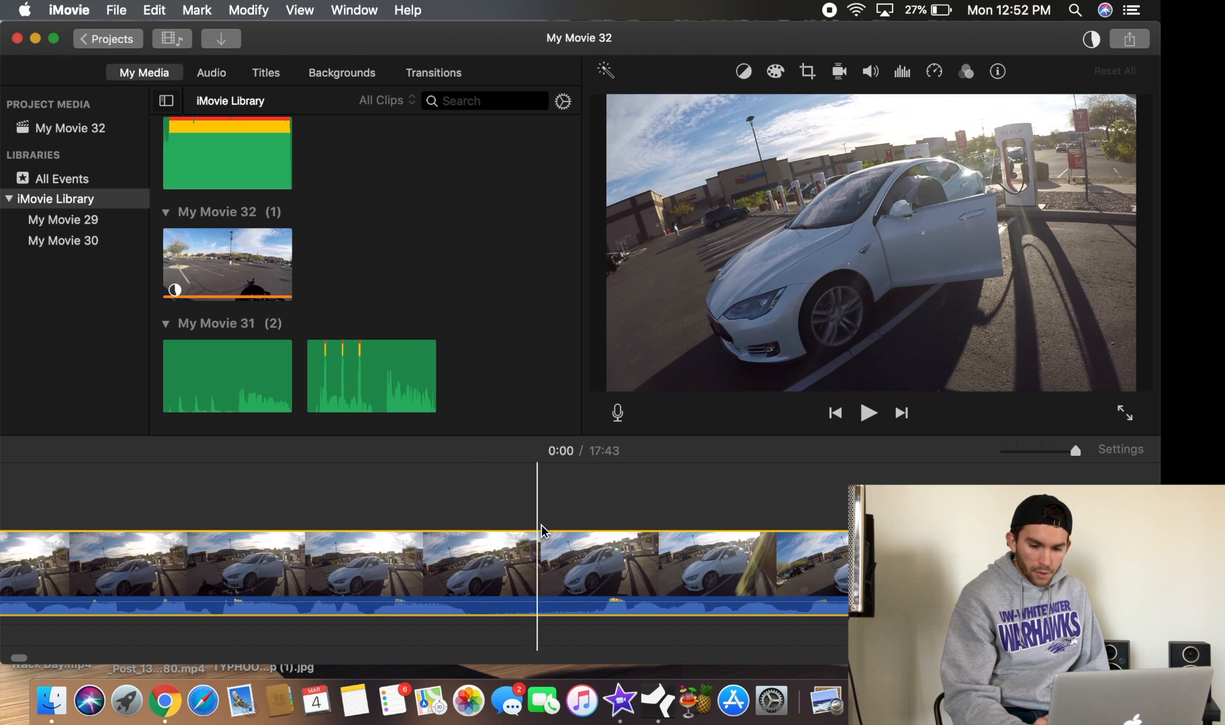
left_click_drag(1074, 452, 978, 460)
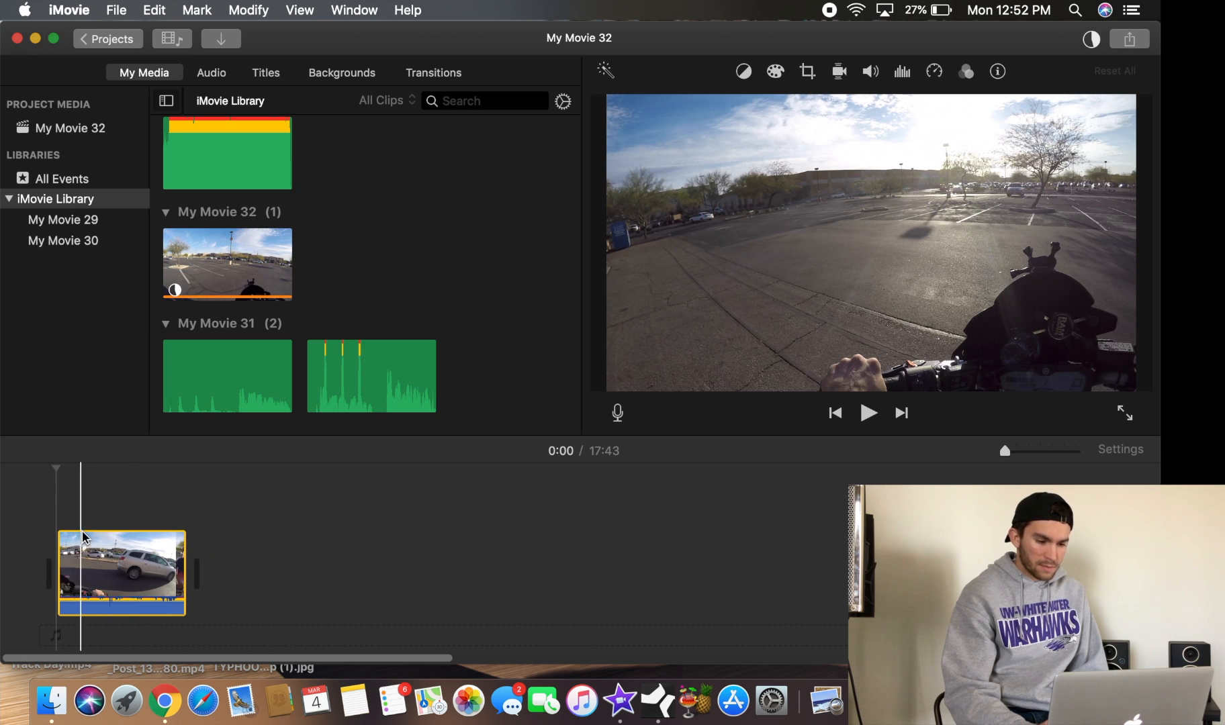
left_click(86, 555)
left_click_drag(86, 552, 142, 554)
left_click_drag(1005, 450, 1074, 451)
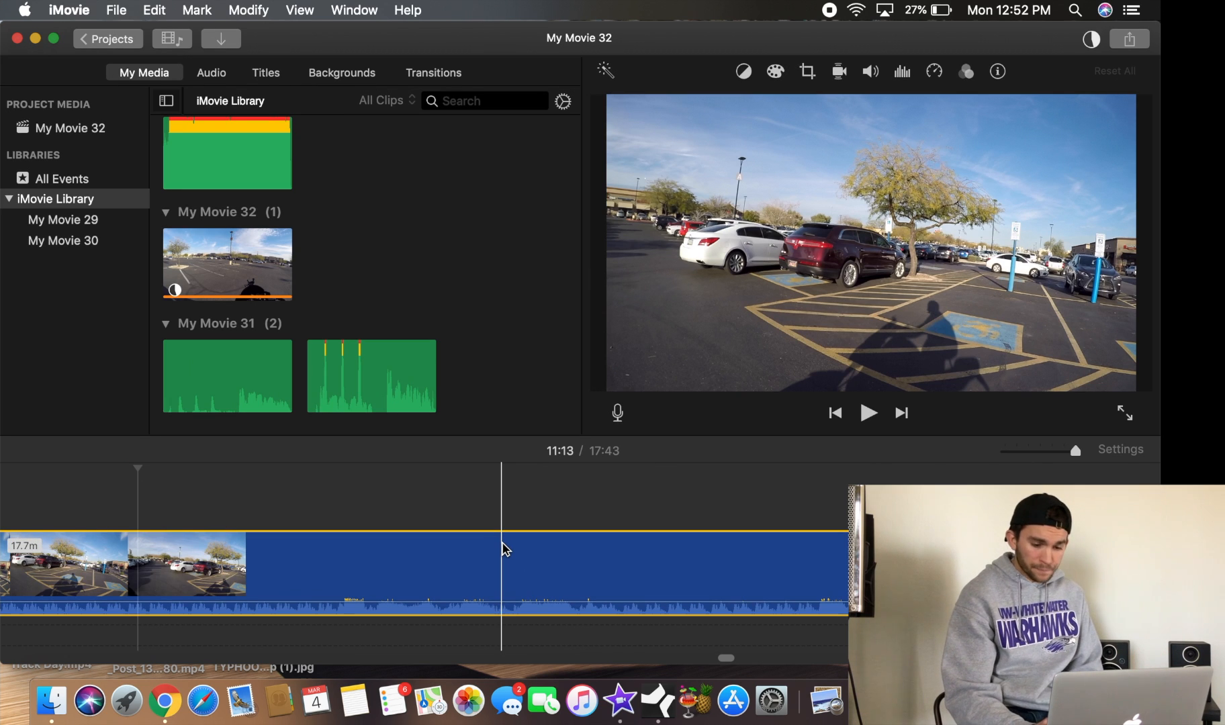
left_click(620, 507)
left_click(834, 413)
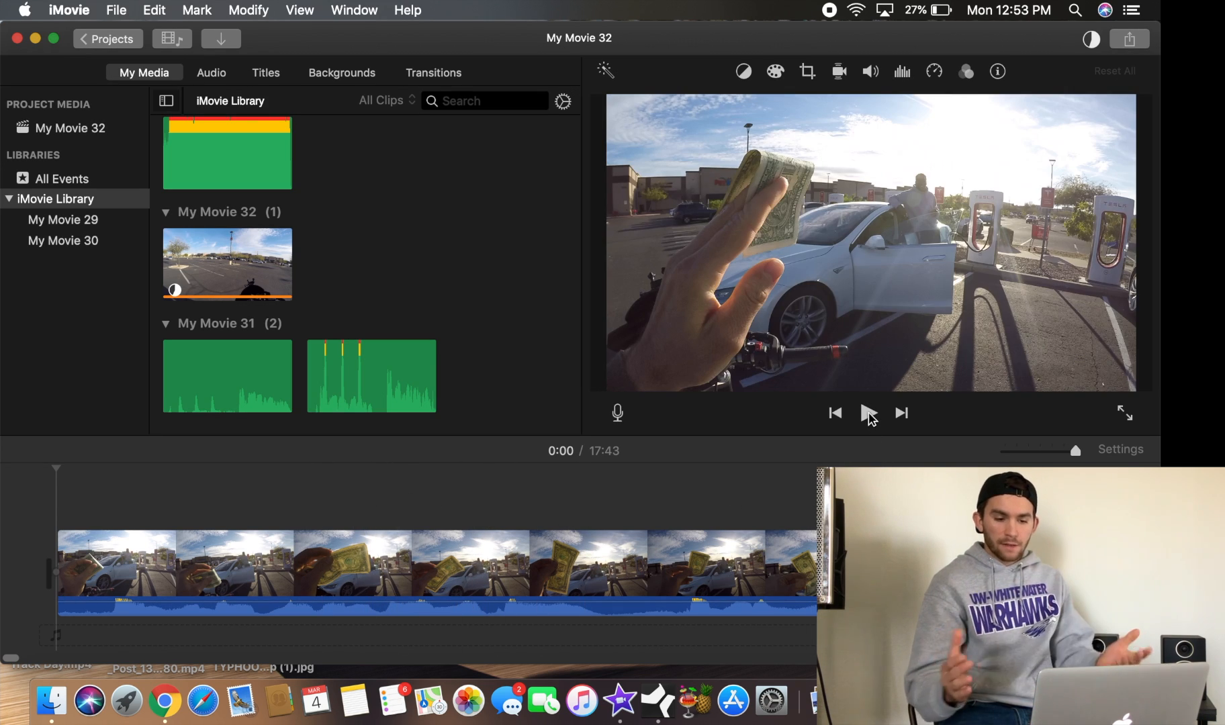
Play the opening of the clip to preview it and stop playback
key("XF86AudioRaiseVolume")
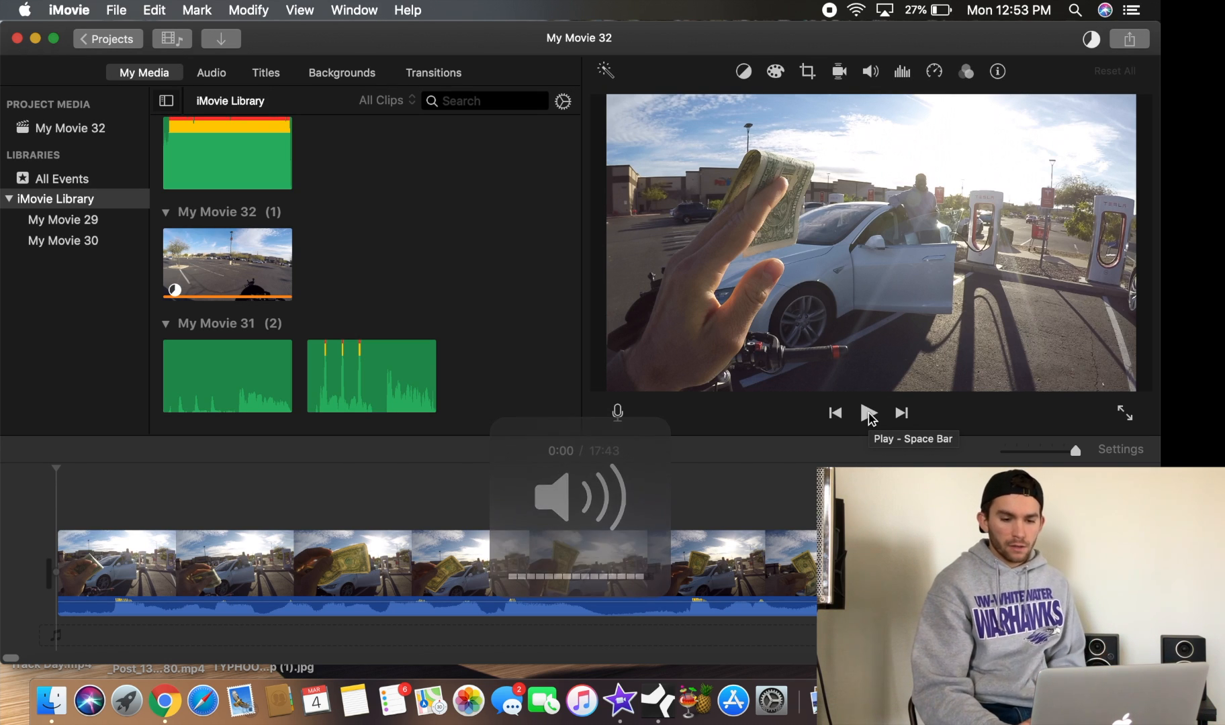
left_click(869, 413)
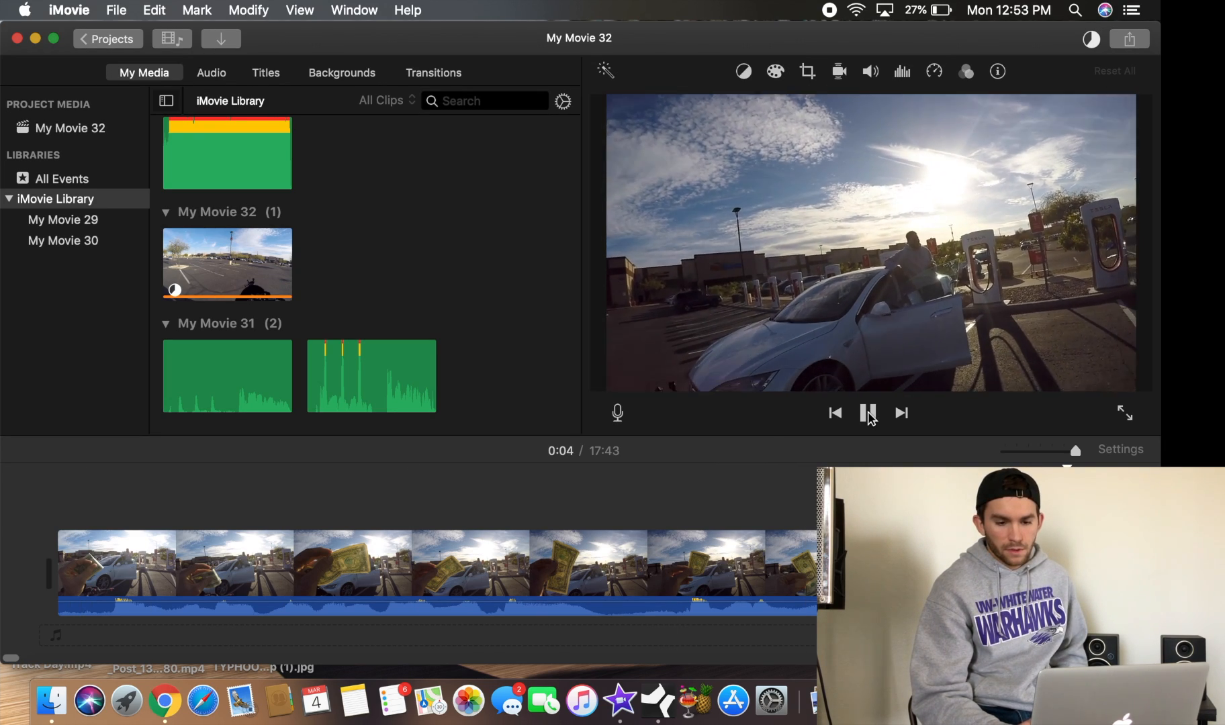
left_click(869, 414)
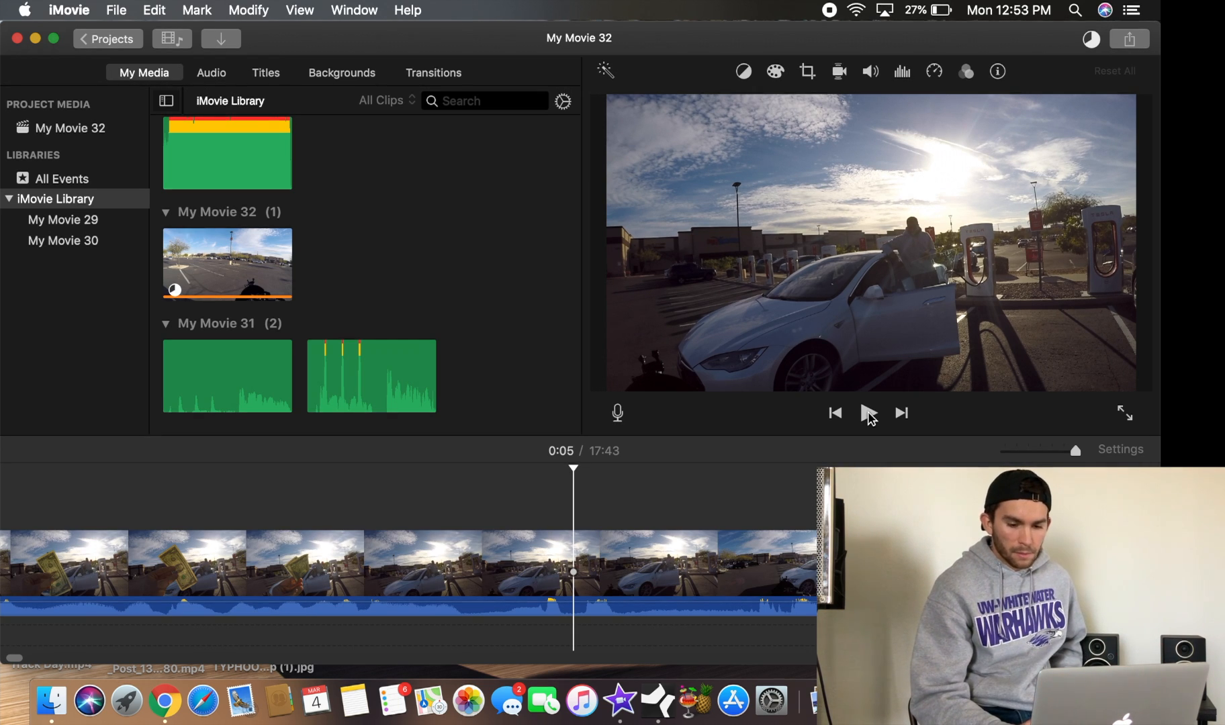
left_click(869, 414)
left_click(869, 414)
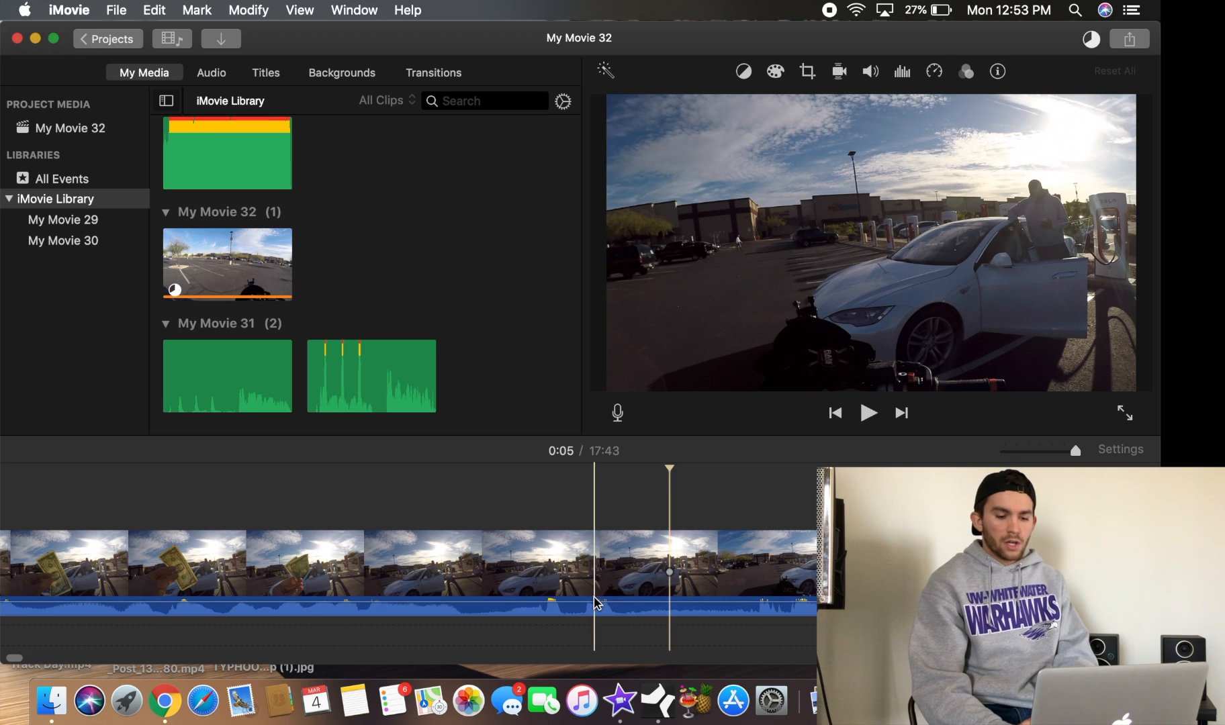
Split the clip at the playhead around 0:05
left_click(630, 576)
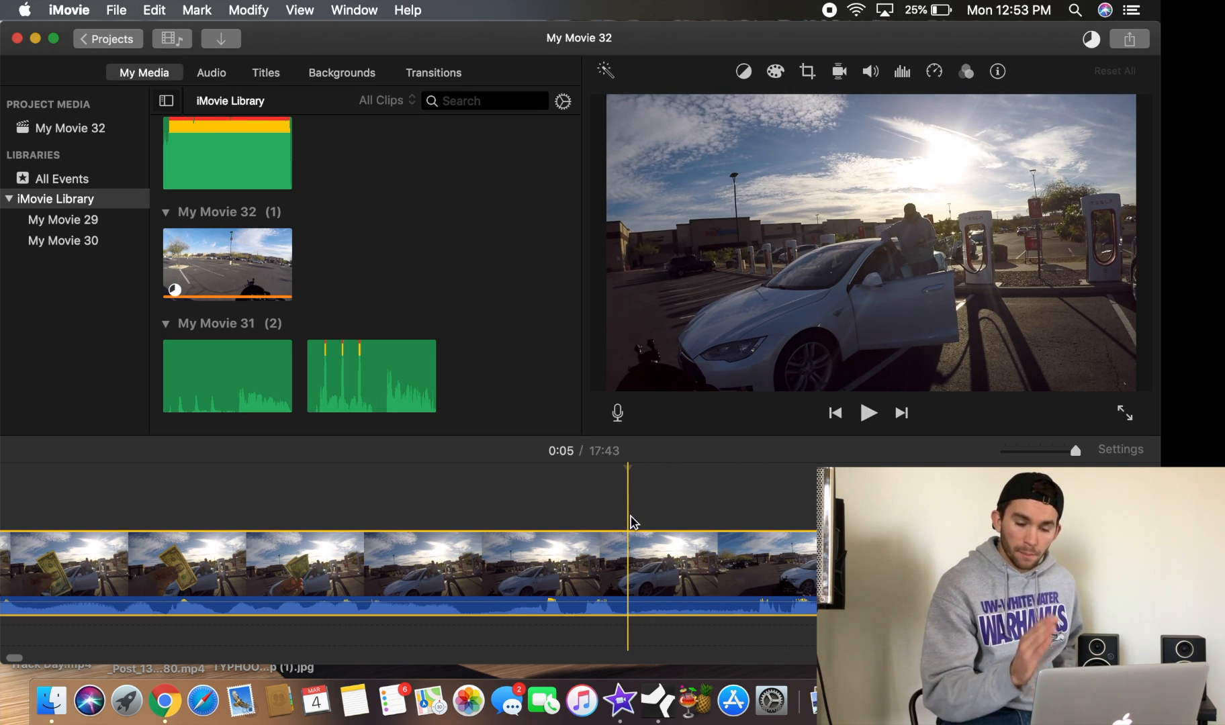
right_click(634, 571)
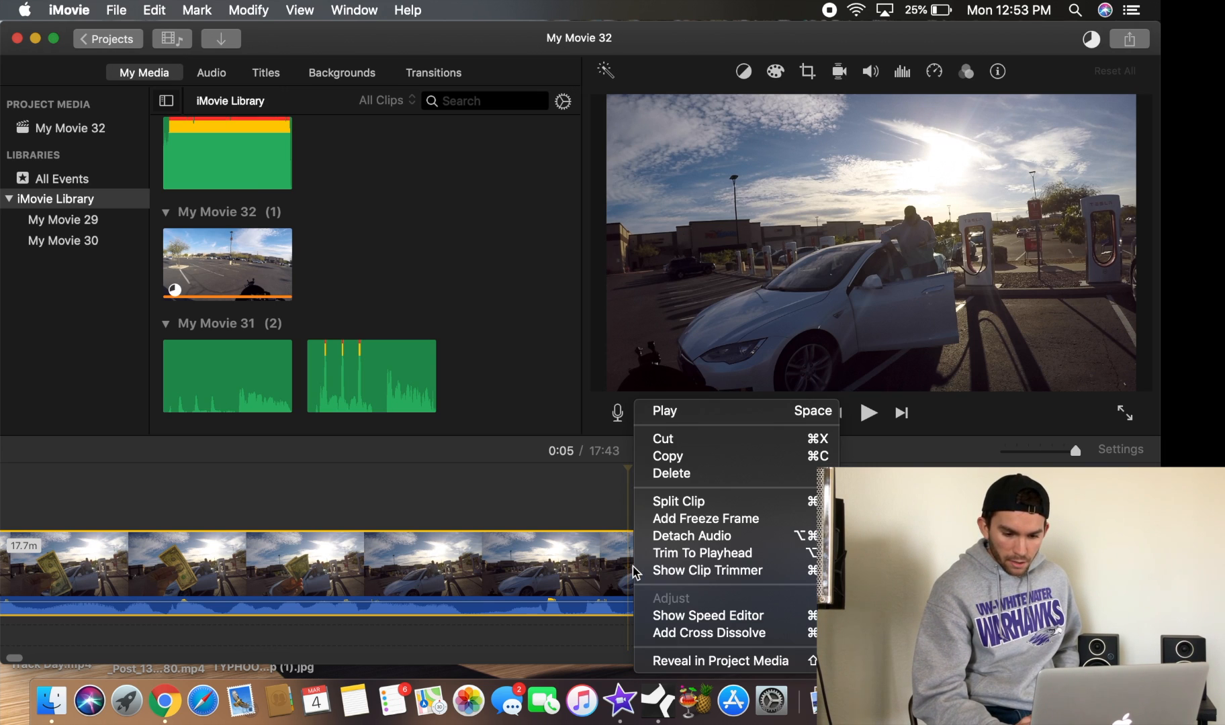
left_click(693, 509)
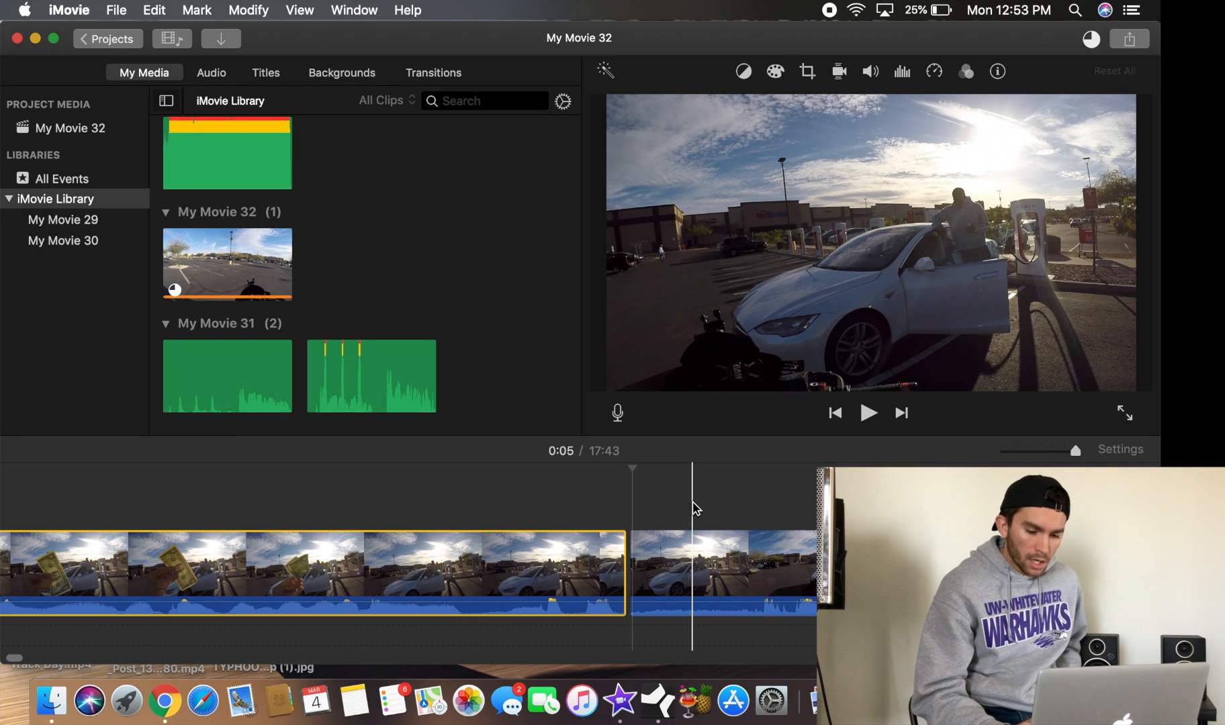
Add a short audio fade-in at the start of the first clip
scroll(566, 503, "left", 10)
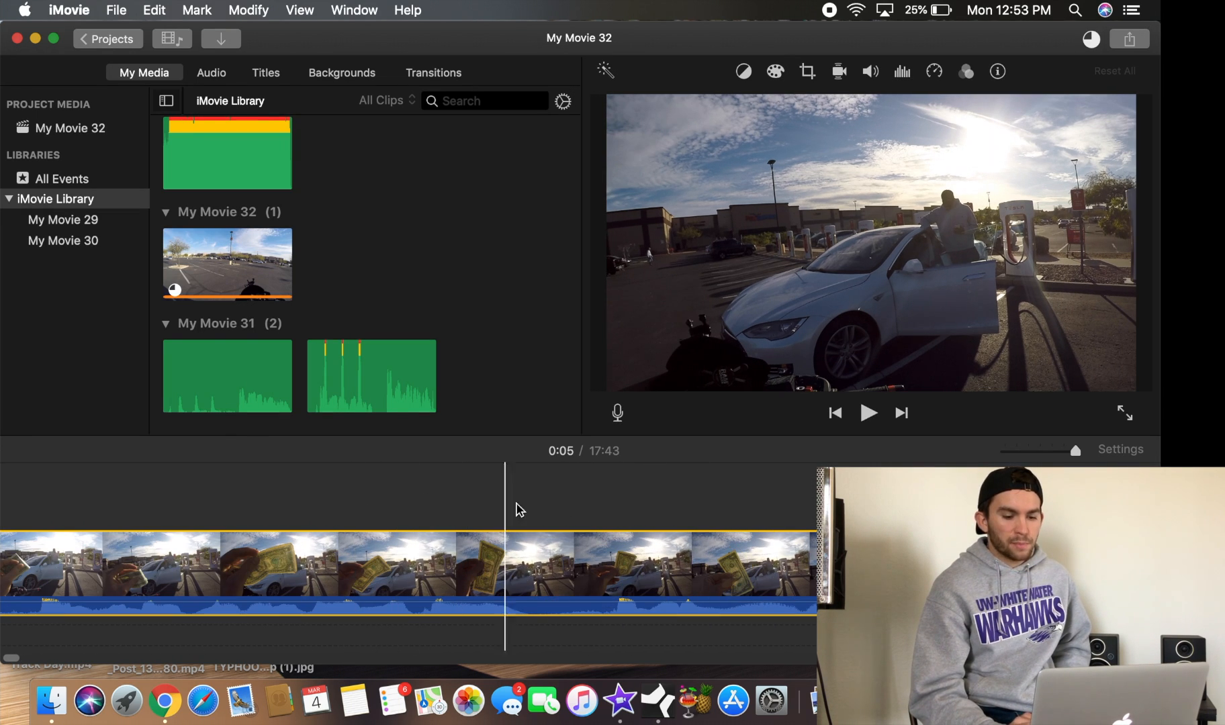
scroll(531, 506, "right", 5)
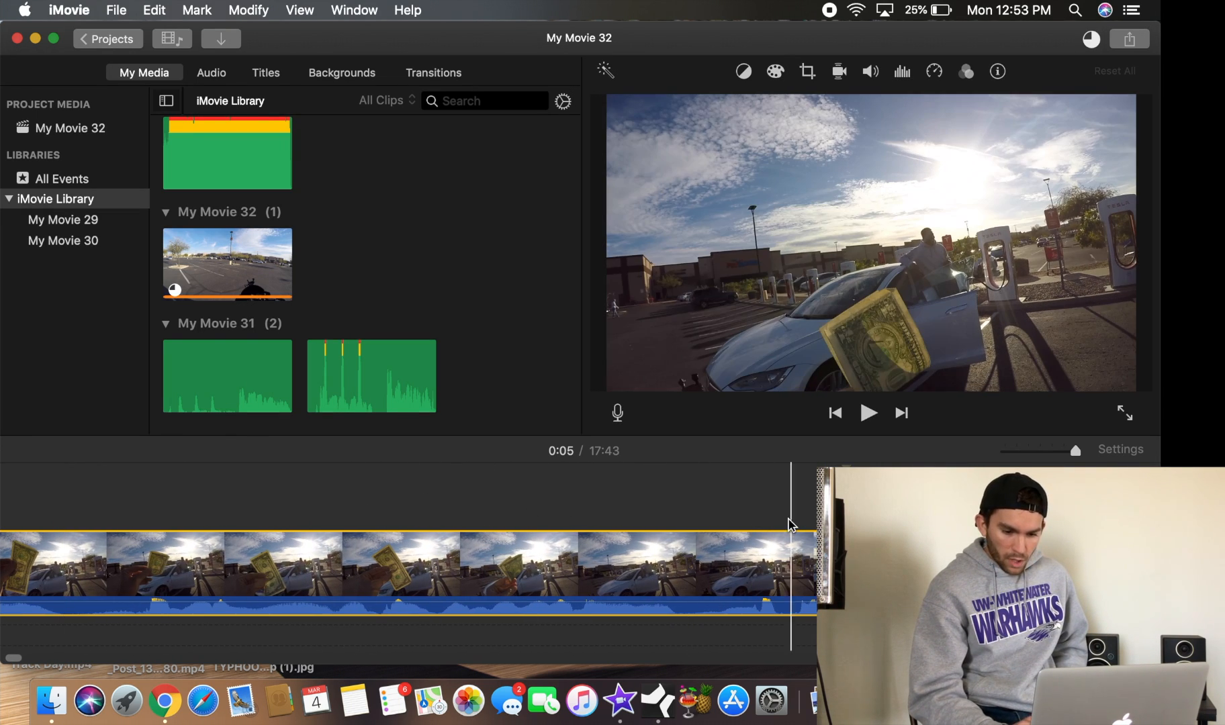
scroll(690, 505, "left", 10)
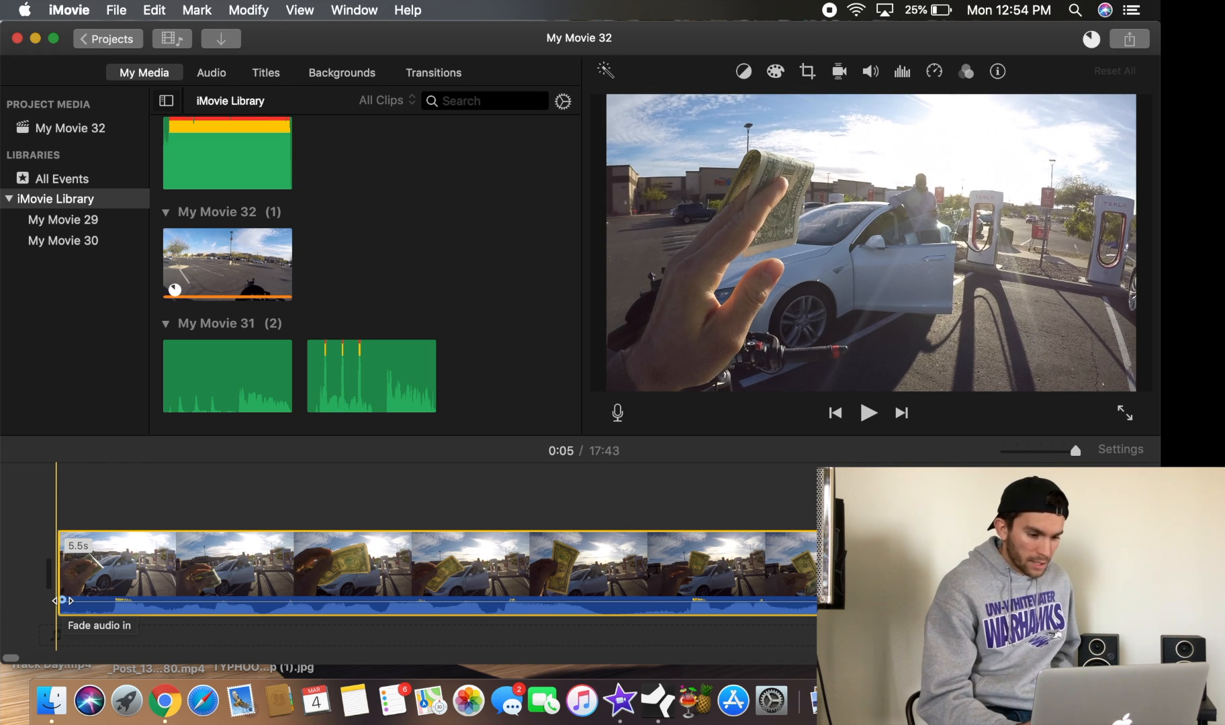
left_click_drag(61, 600, 77, 600)
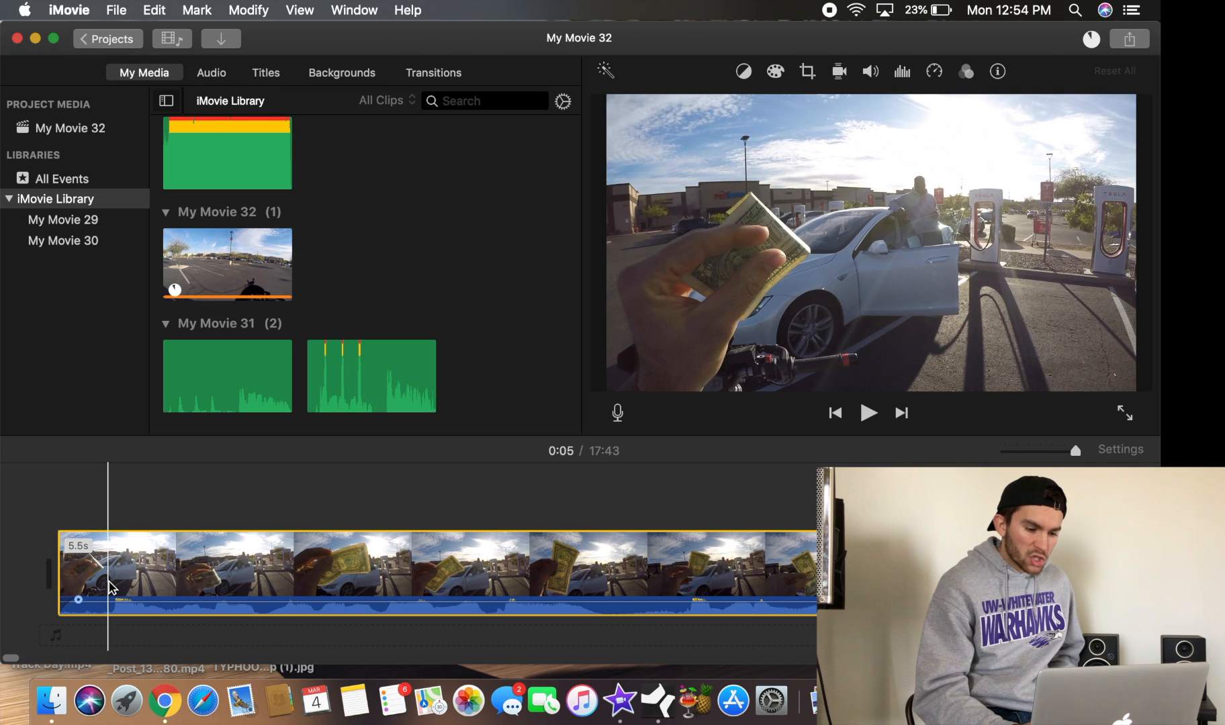
Trim a little off the beginning of the first clip and readjust its audio fade-in
left_click_drag(62, 574, 115, 575)
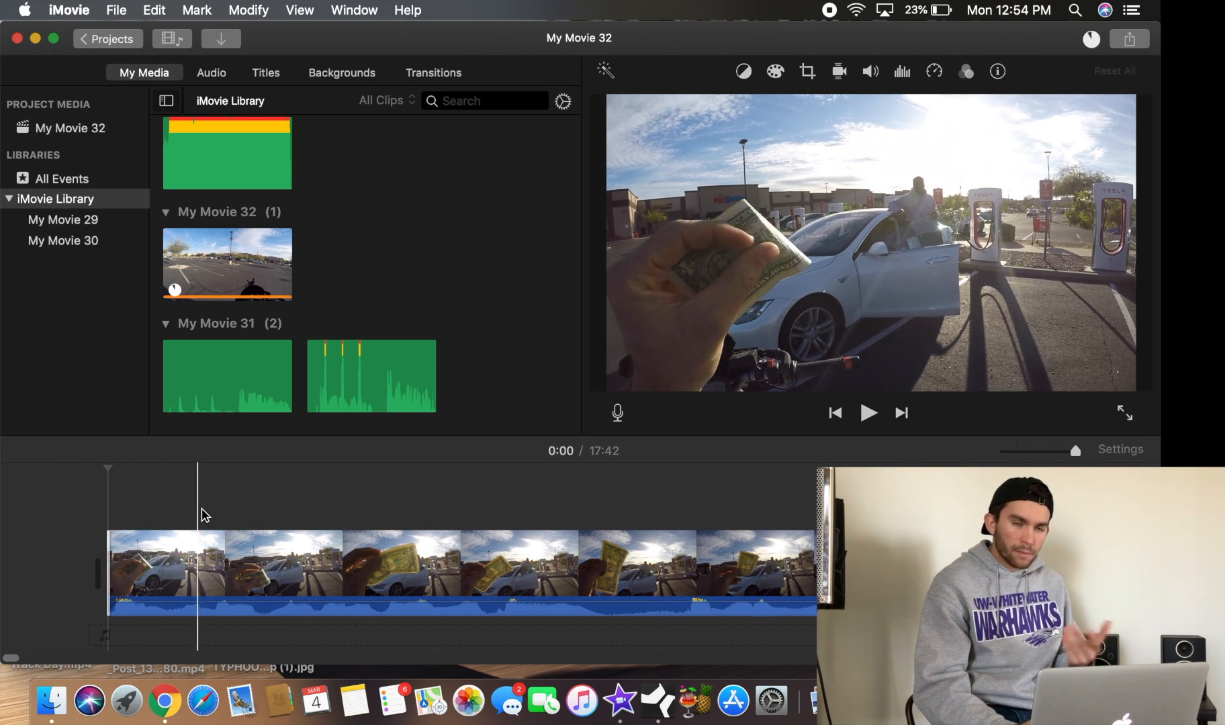
left_click(213, 561)
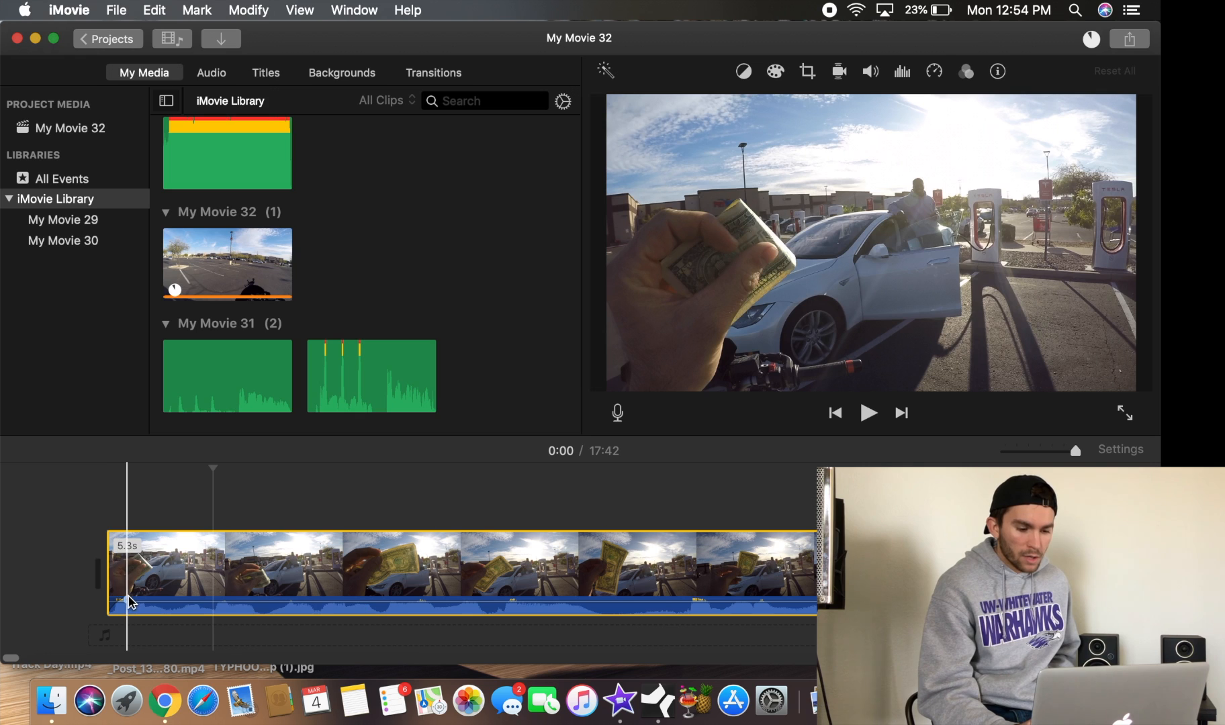
left_click_drag(127, 600, 125, 599)
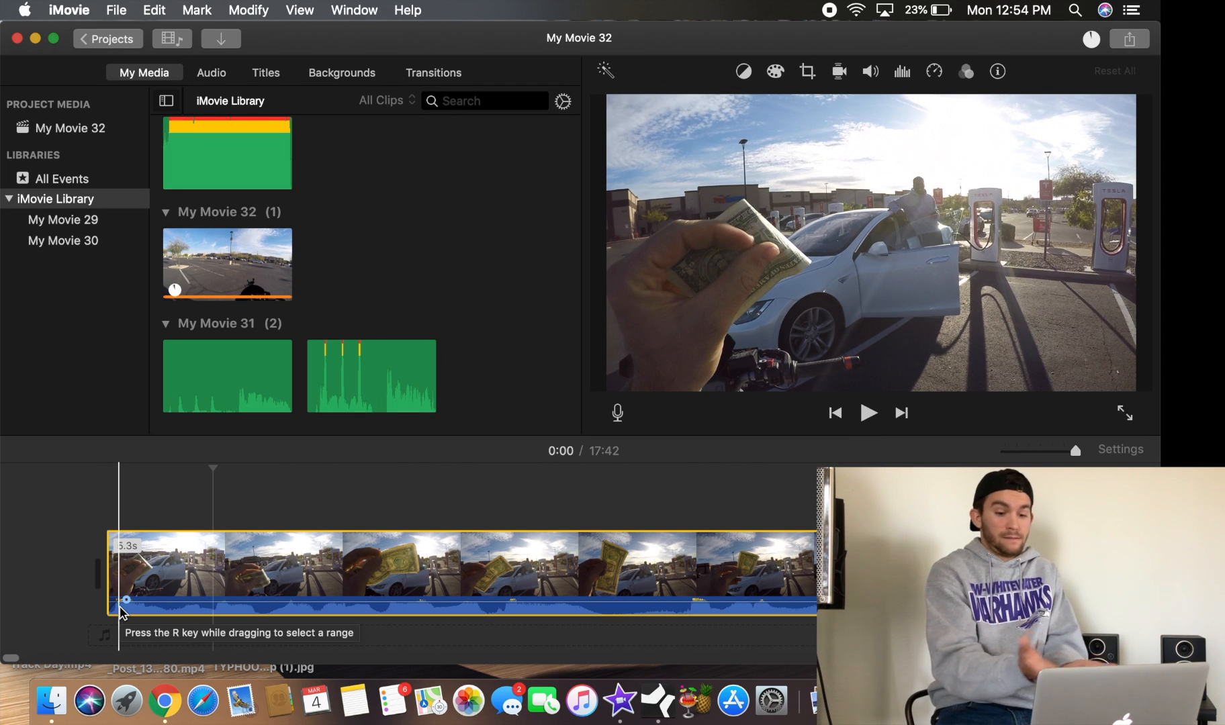
Play the edited opening from the start of the project to preview it
left_click(838, 417)
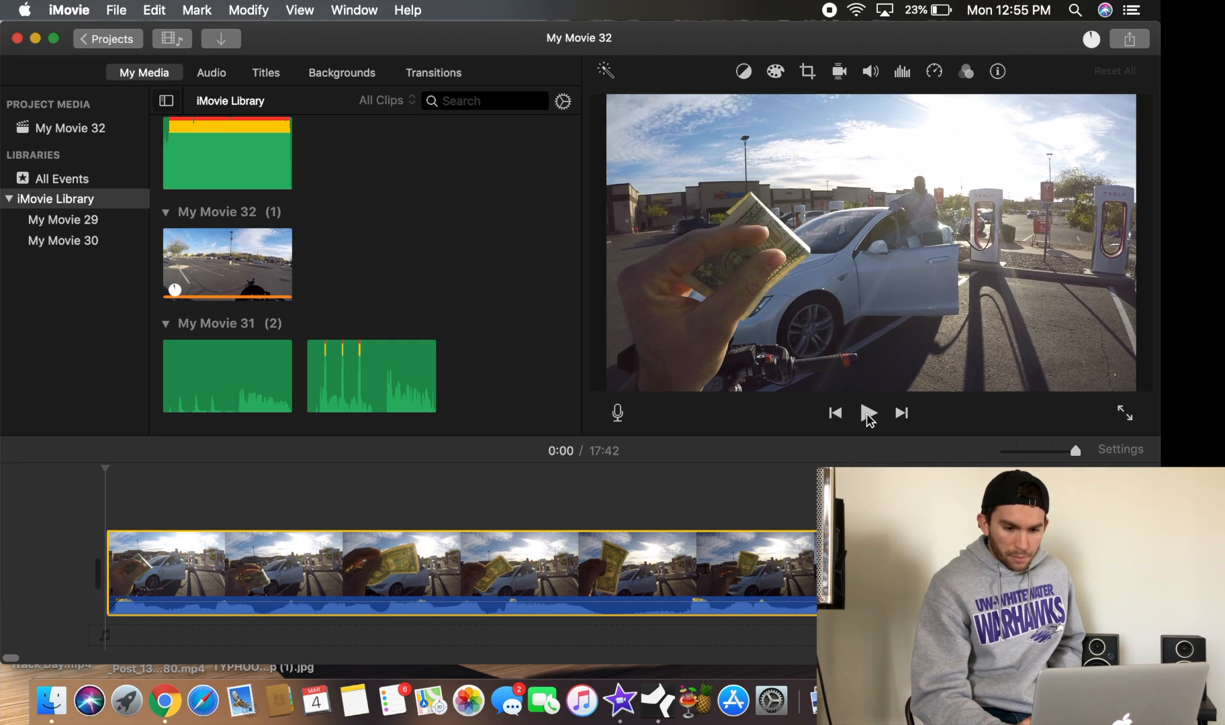
left_click(869, 414)
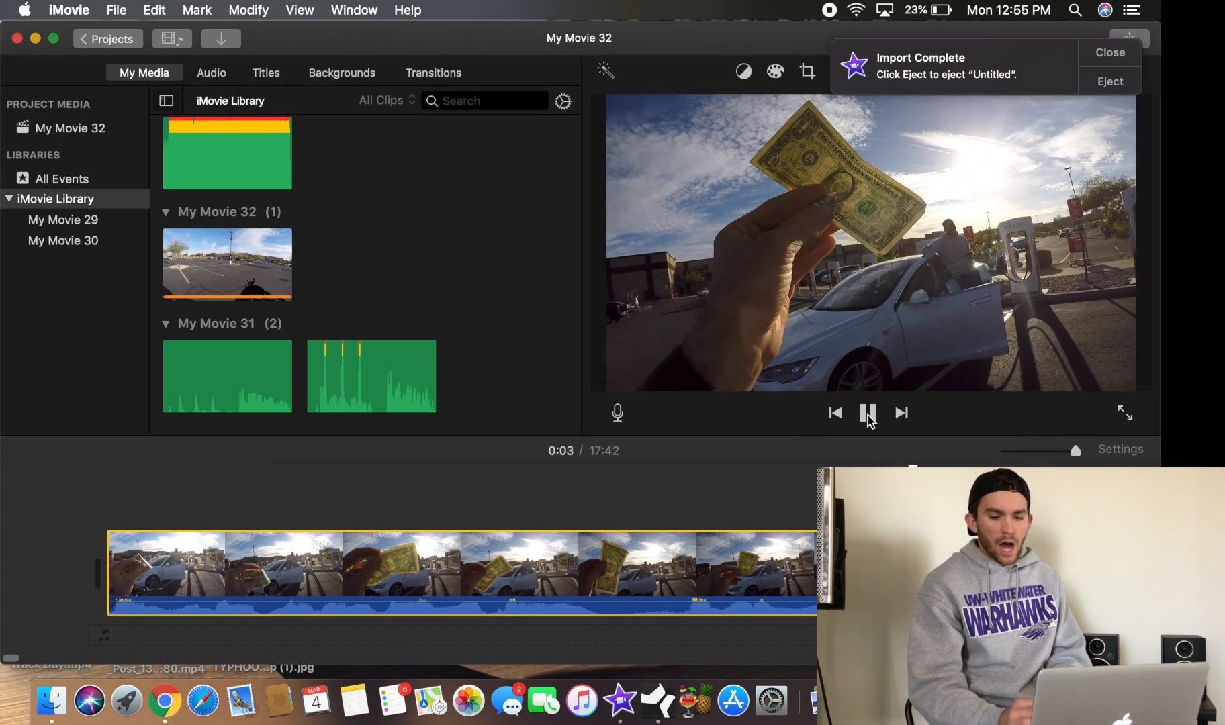
left_click(867, 414)
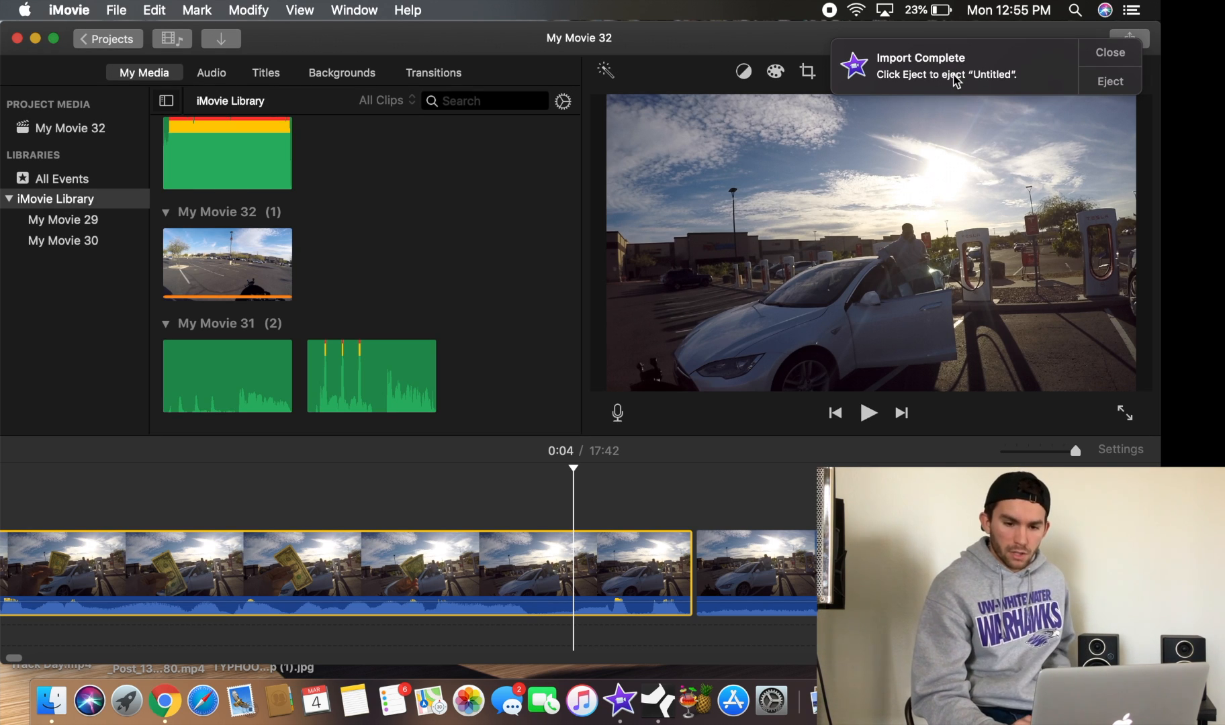
Close the import-complete notification
left_click(1103, 52)
scroll(582, 518, "right", 2)
scroll(581, 518, "left", 2)
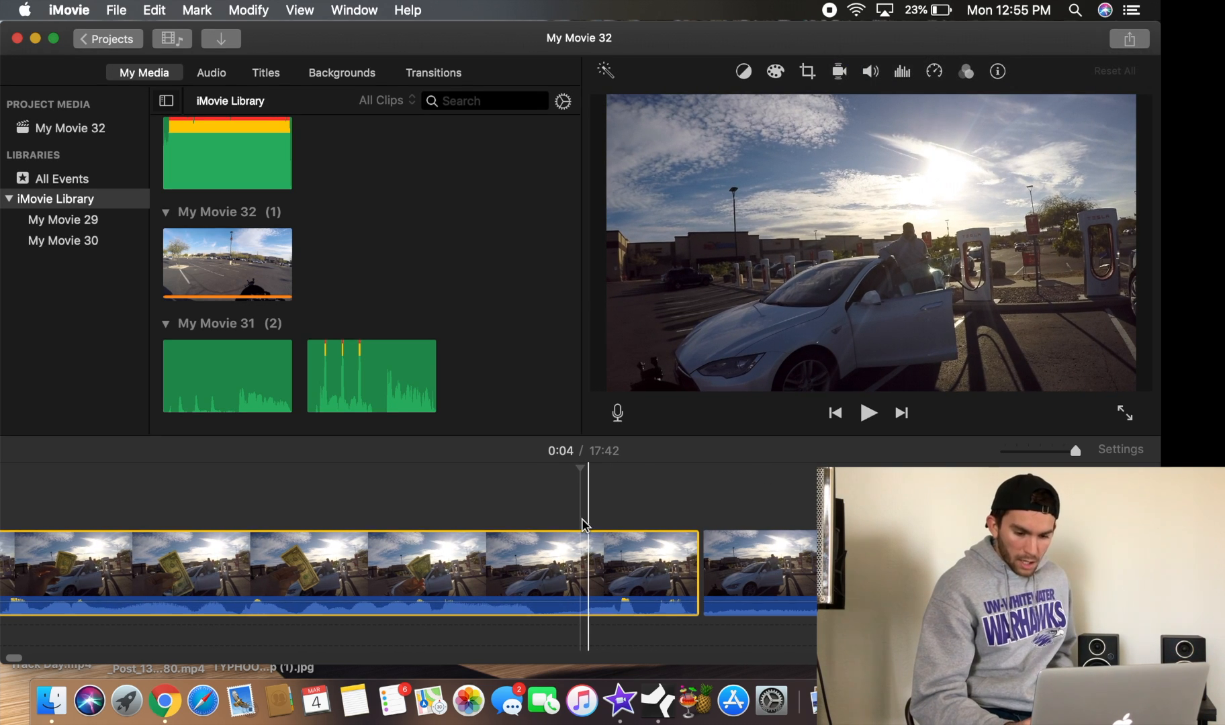
Trim the end of the first clip to about 5.2 s and add a short audio fade-out at its end
scroll(605, 537, "left", 2)
left_click_drag(727, 574, 726, 547)
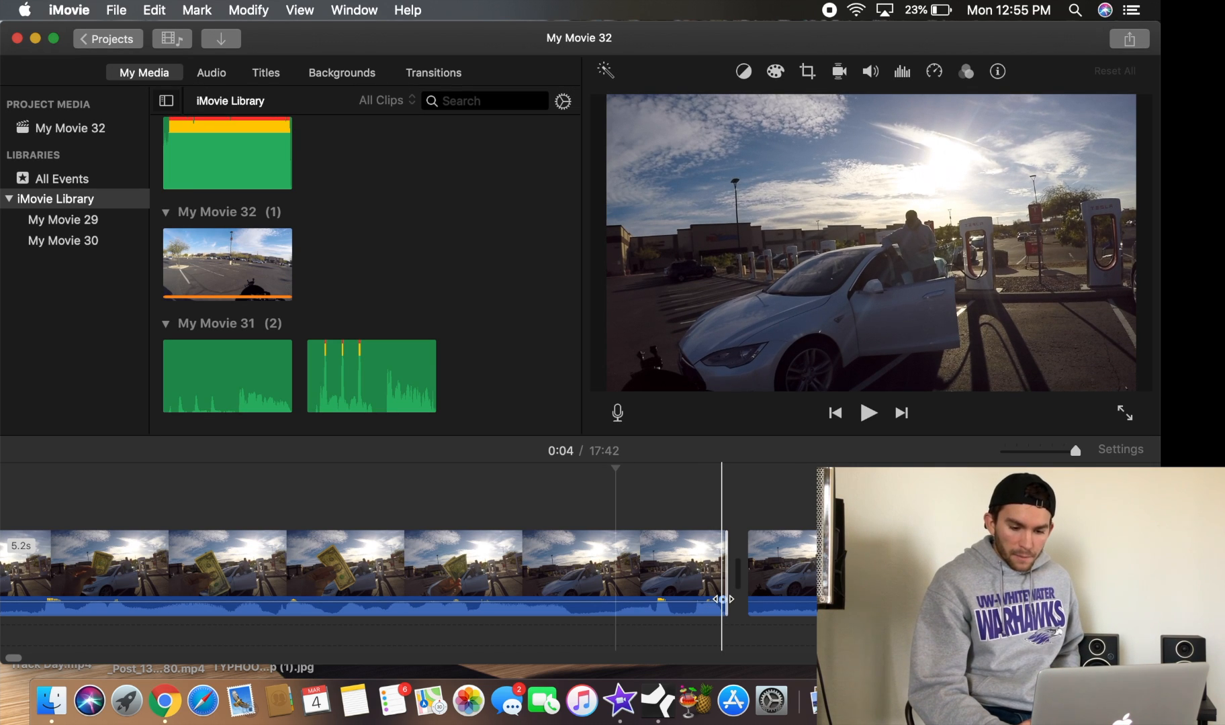
left_click_drag(722, 599, 708, 588)
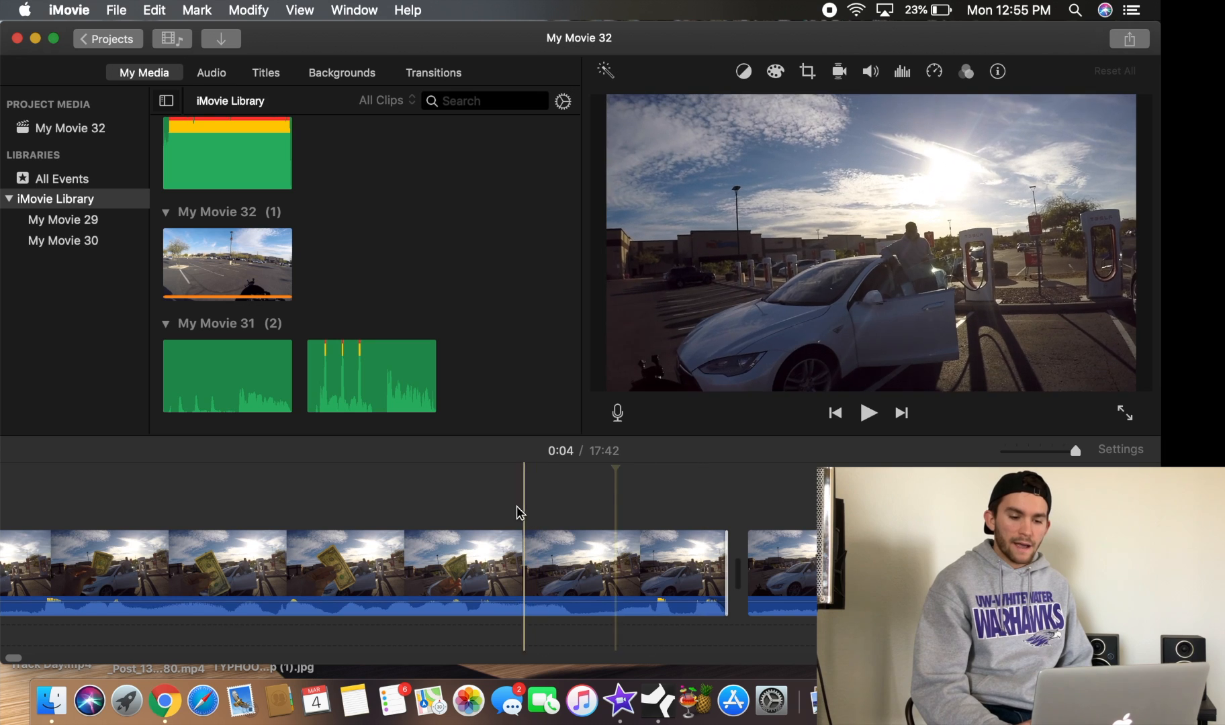
Play the project across the cut between the first and second clips to preview the transition
left_click(502, 491)
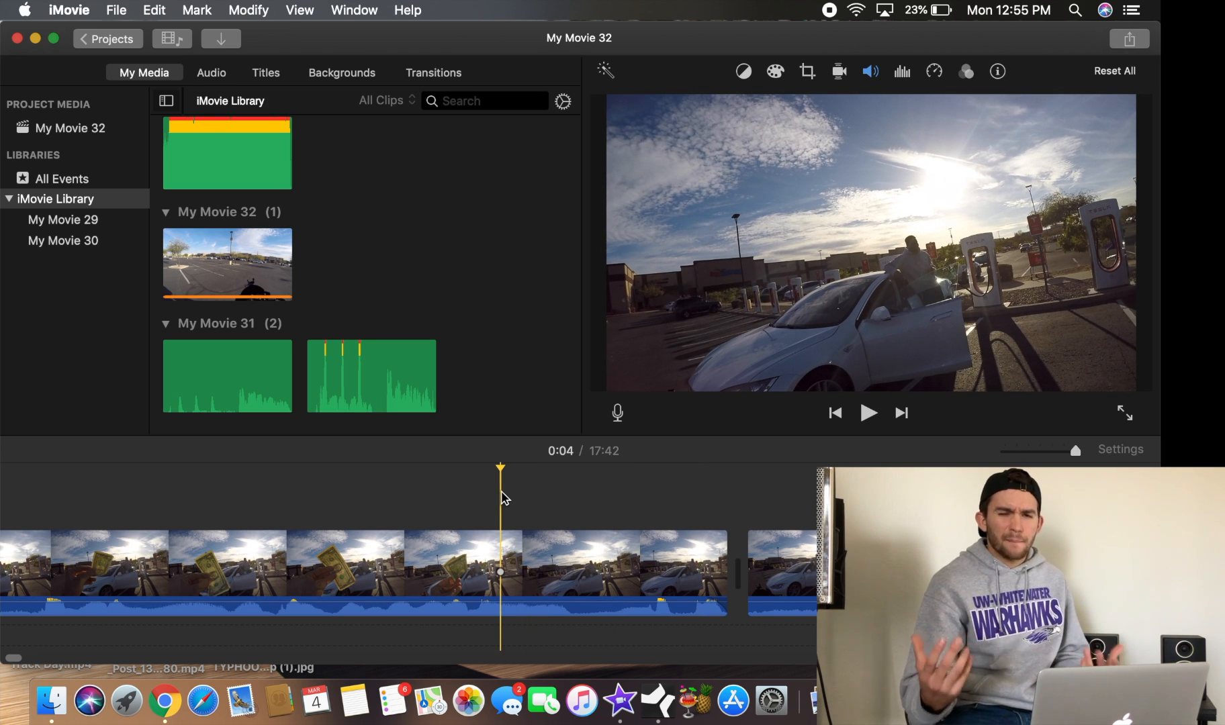
left_click(869, 418)
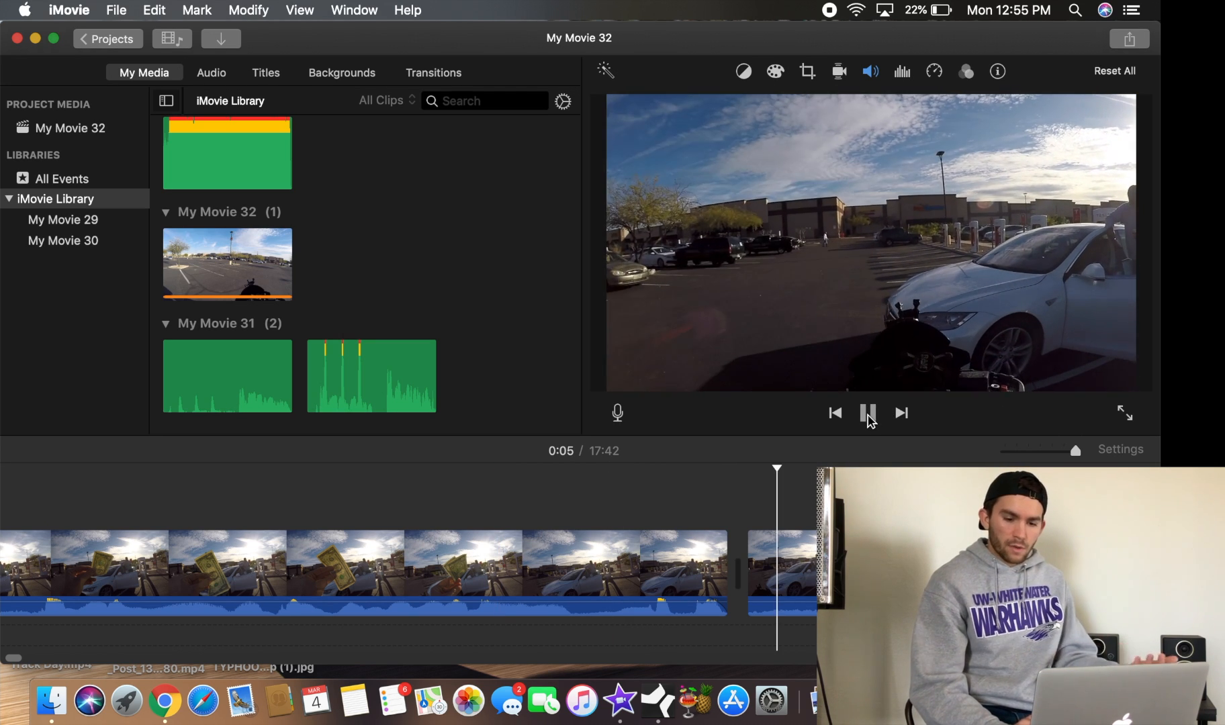
left_click(869, 418)
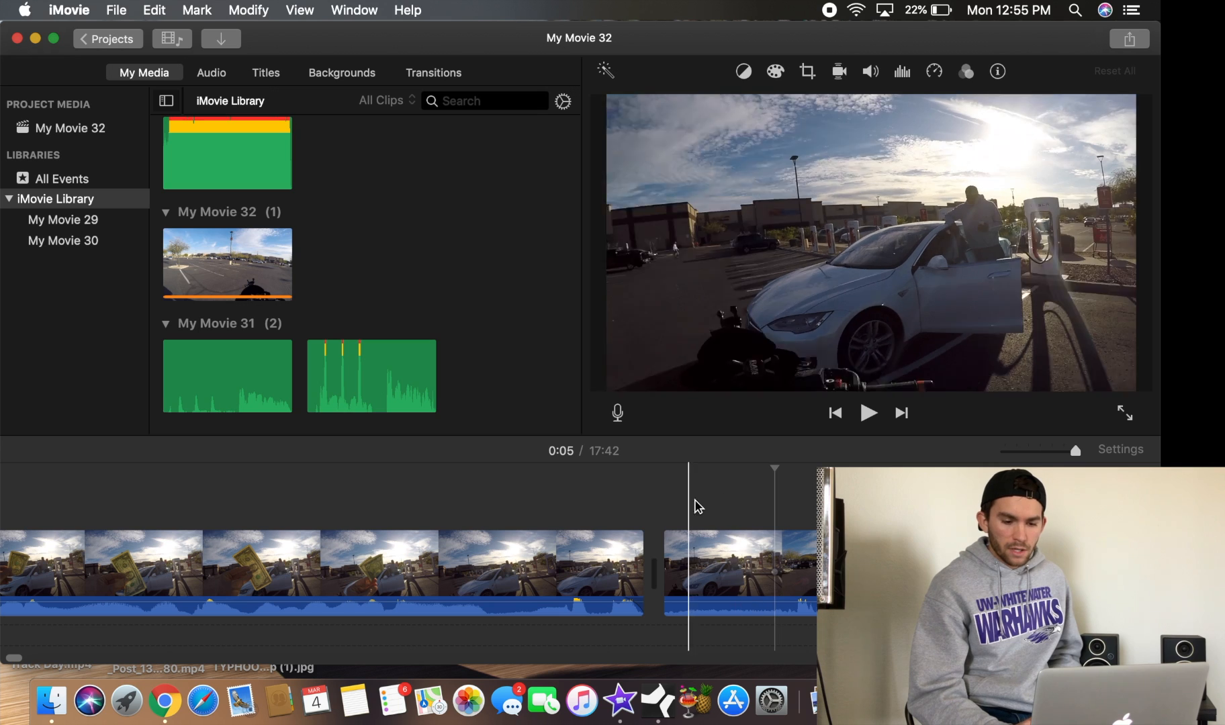
scroll(696, 506, "right", 2)
left_click(678, 503)
scroll(679, 502, "right", 2)
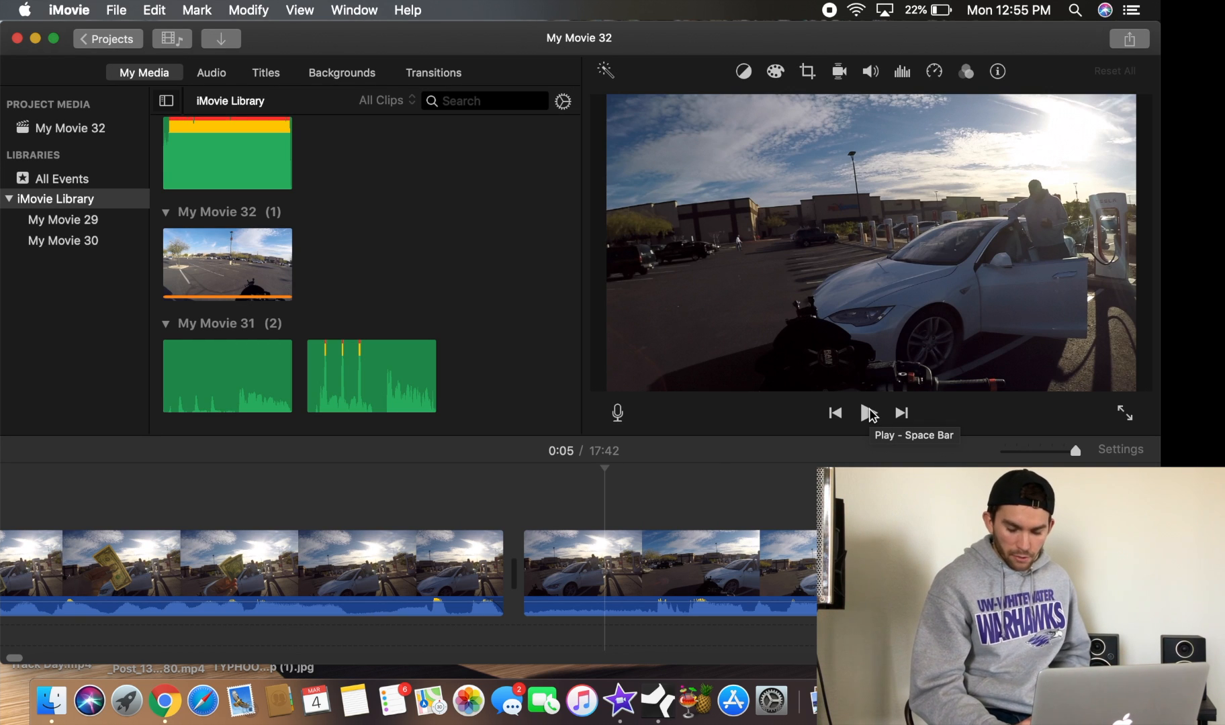
left_click(869, 413)
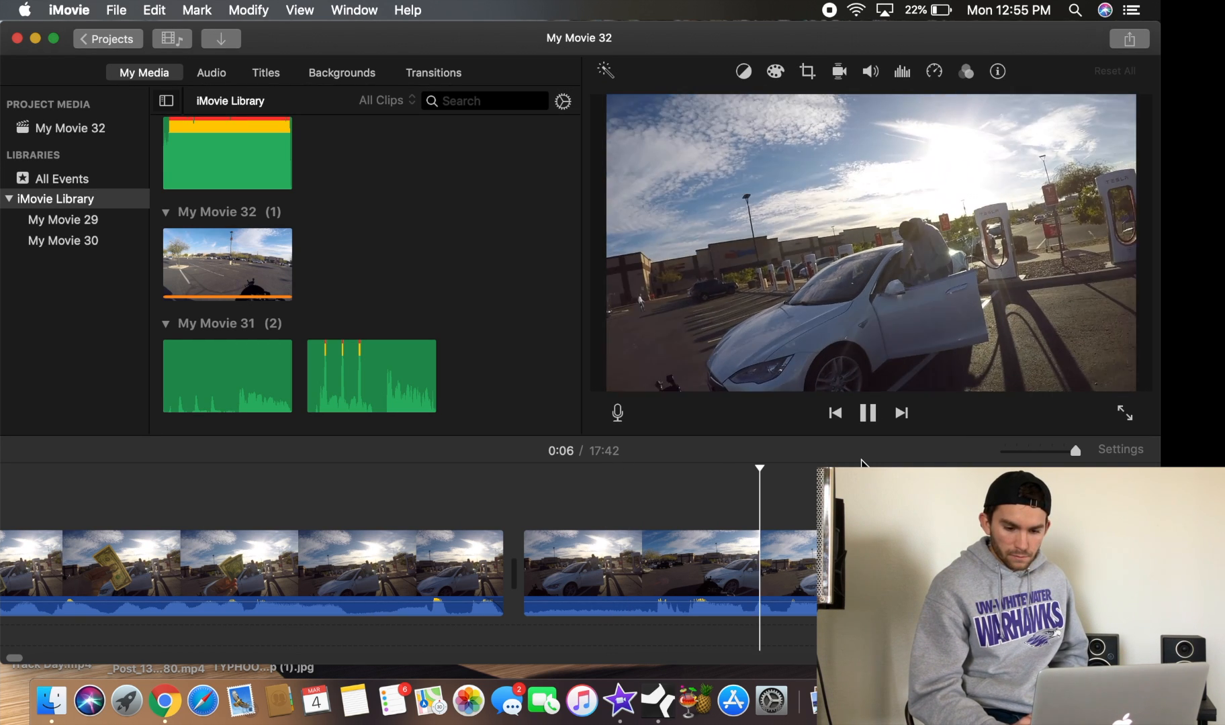
scroll(784, 497, "right", 5)
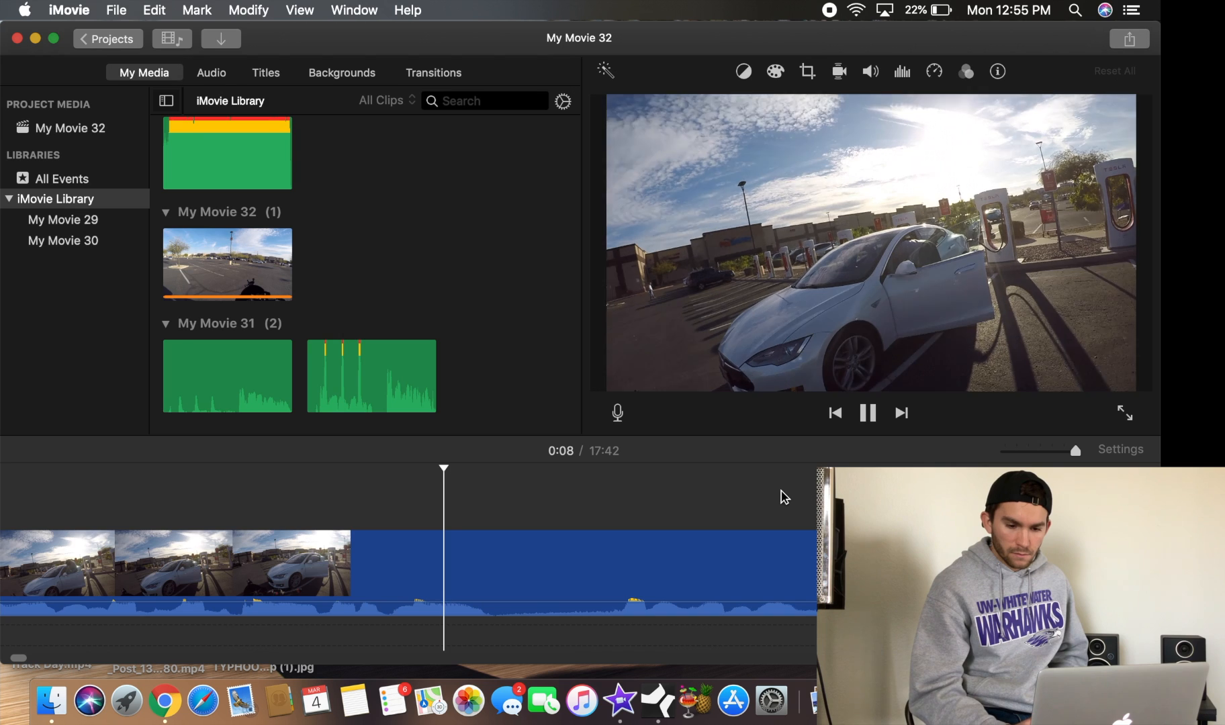
scroll(785, 497, "right", 4)
left_click(872, 417)
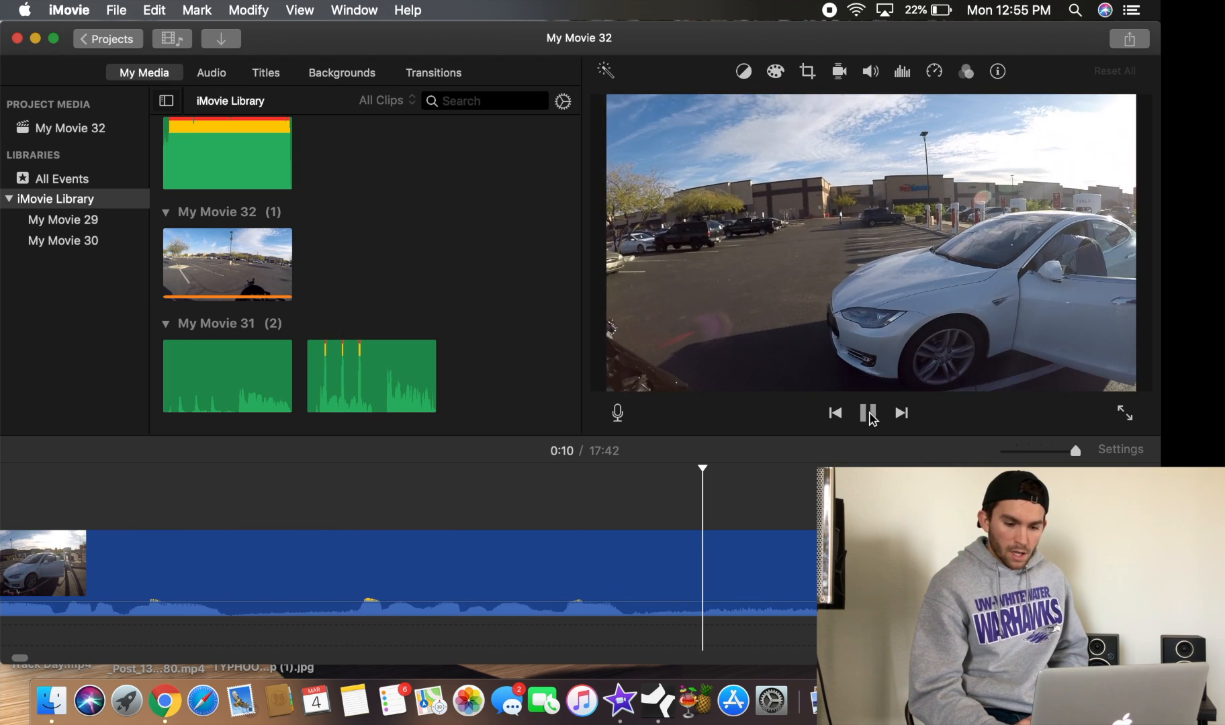
Split the long second clip at the playhead, about 0:10 into the project
right_click(635, 585)
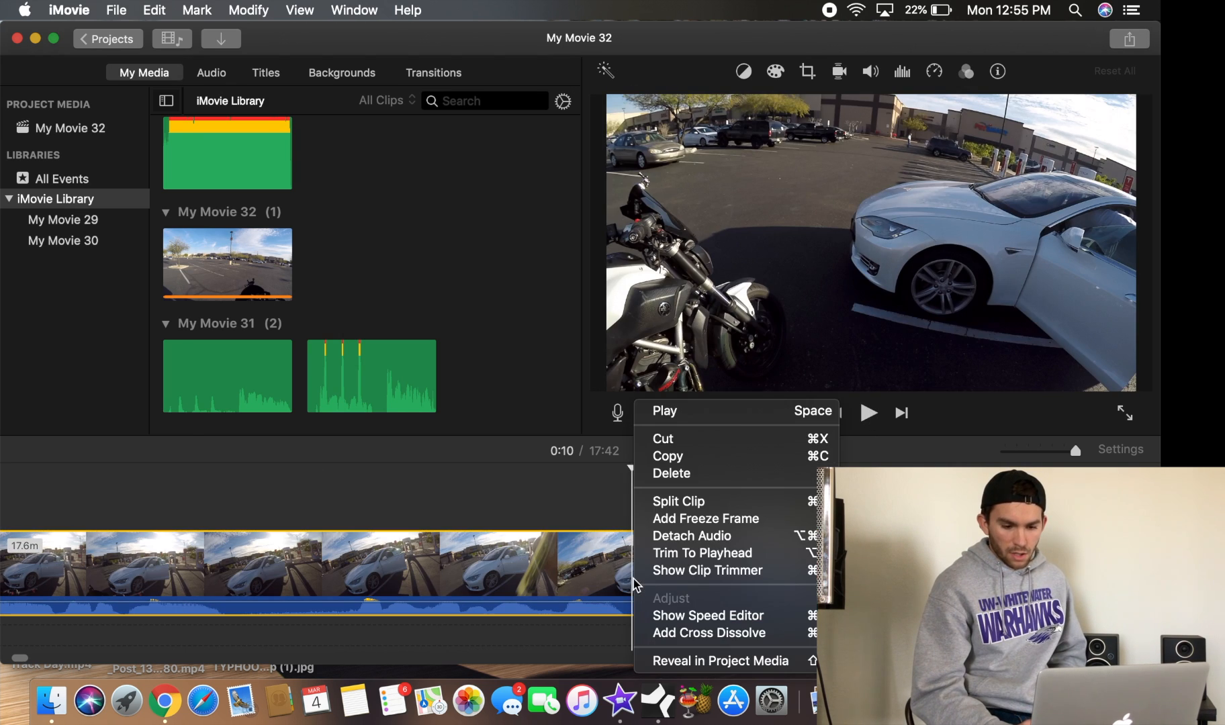
left_click(678, 501)
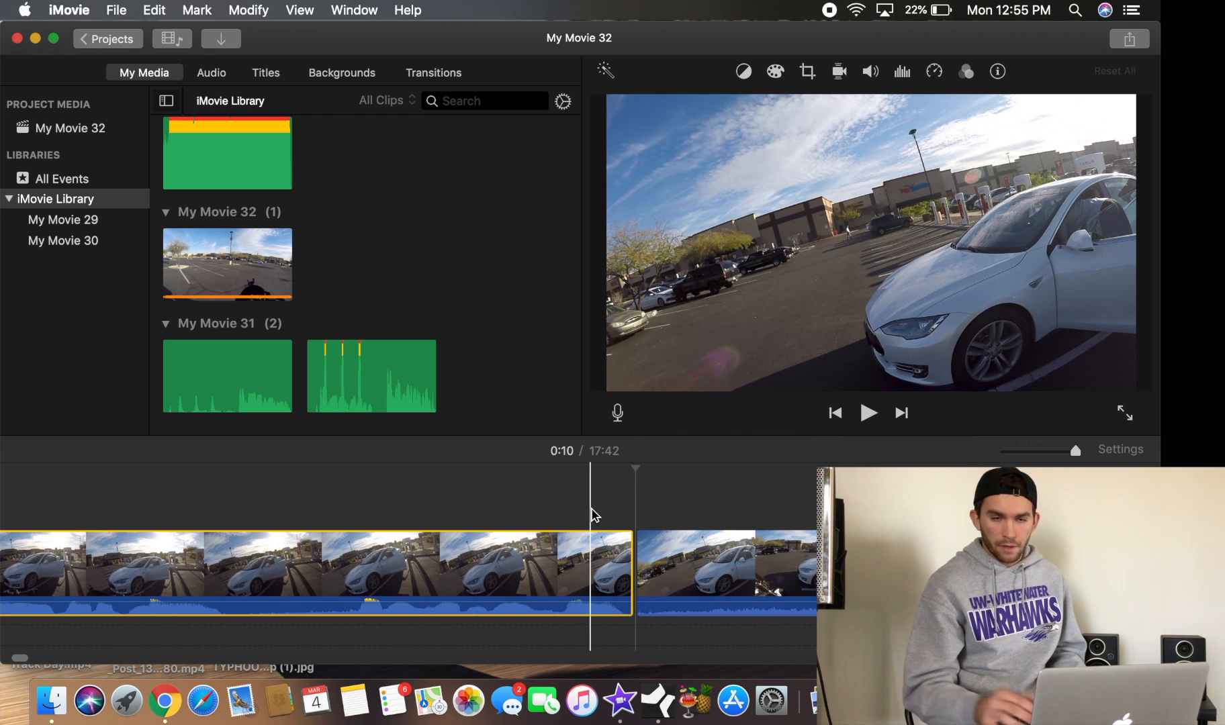
key("Delete")
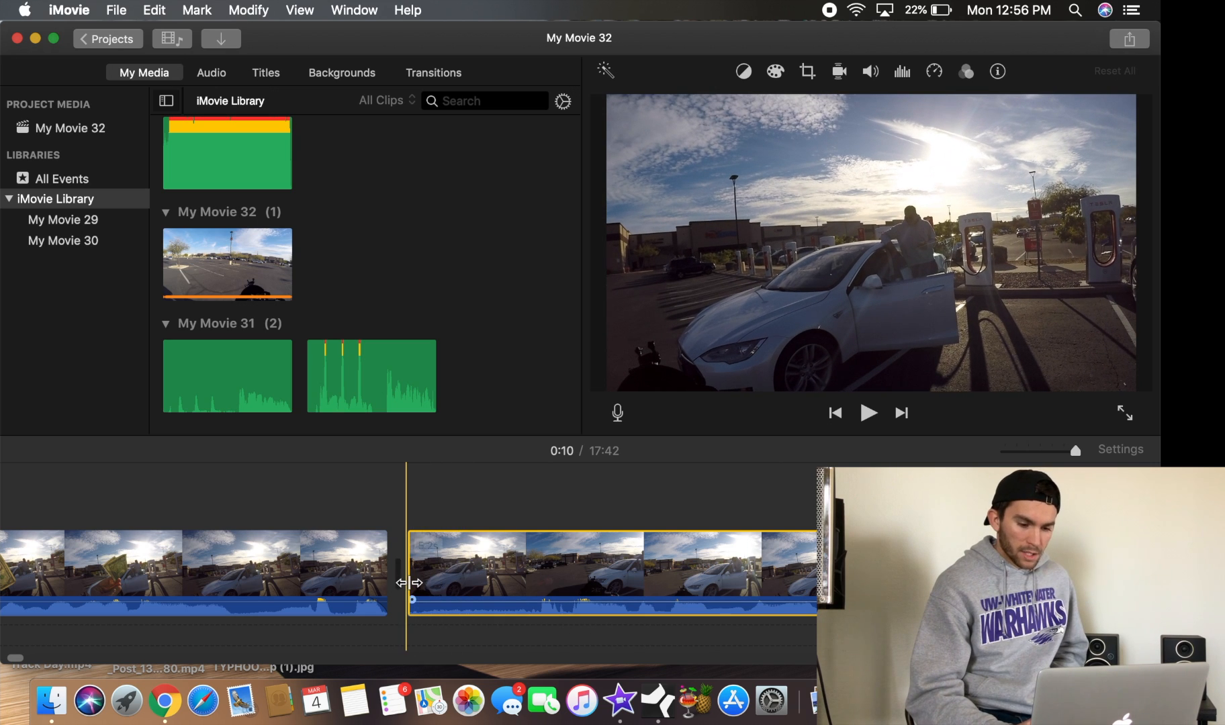
Trim the start of the second clip so it lasts about 5.0 s
left_click_drag(410, 582, 517, 572)
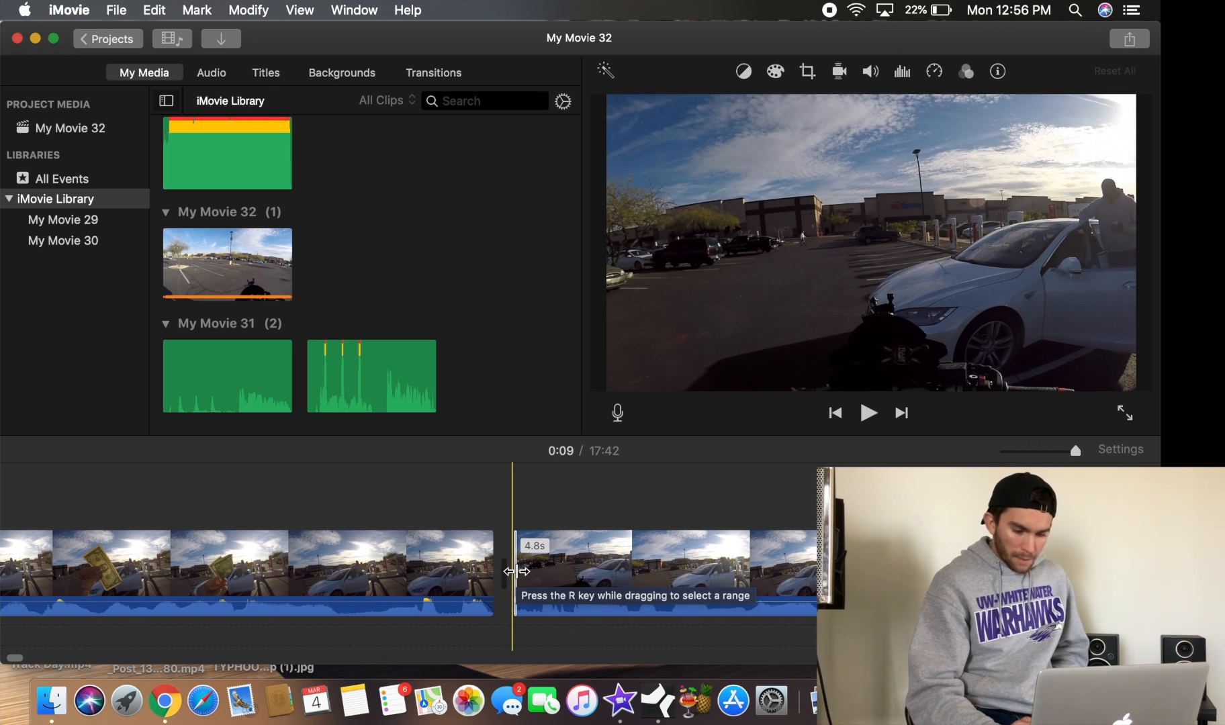
left_click_drag(516, 572, 448, 570)
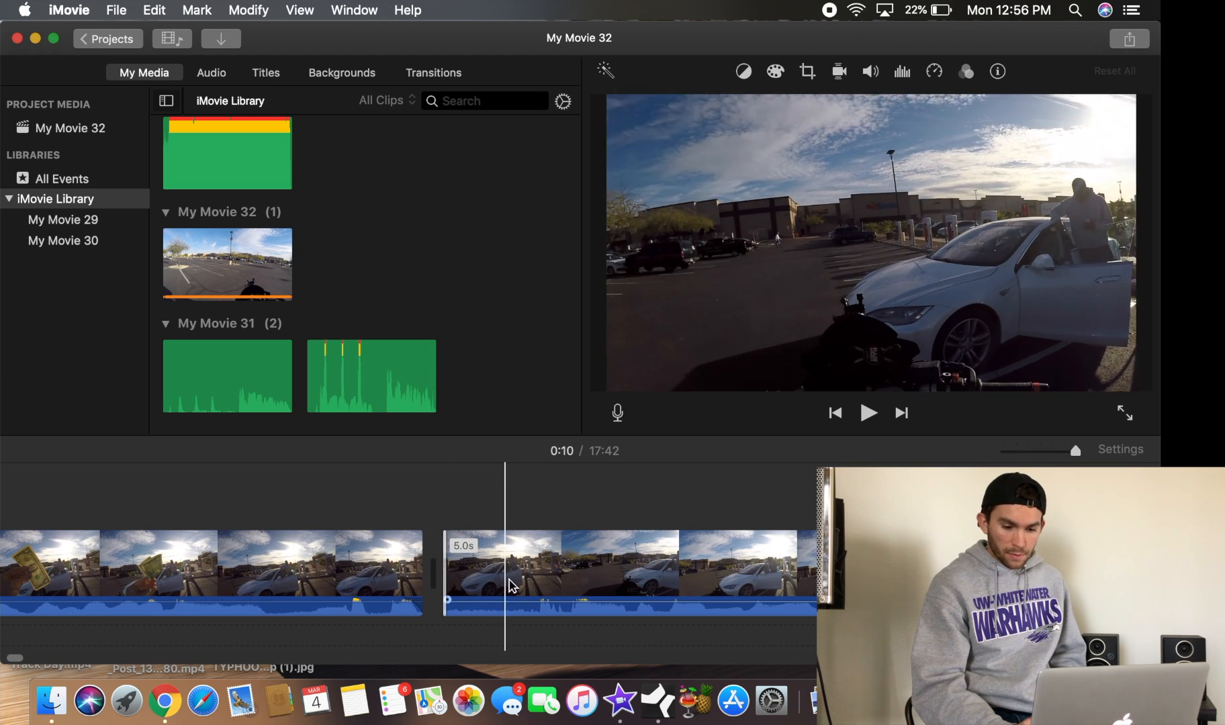
Split off the first 0.4 s of the second clip and delete that short segment
left_click(537, 579)
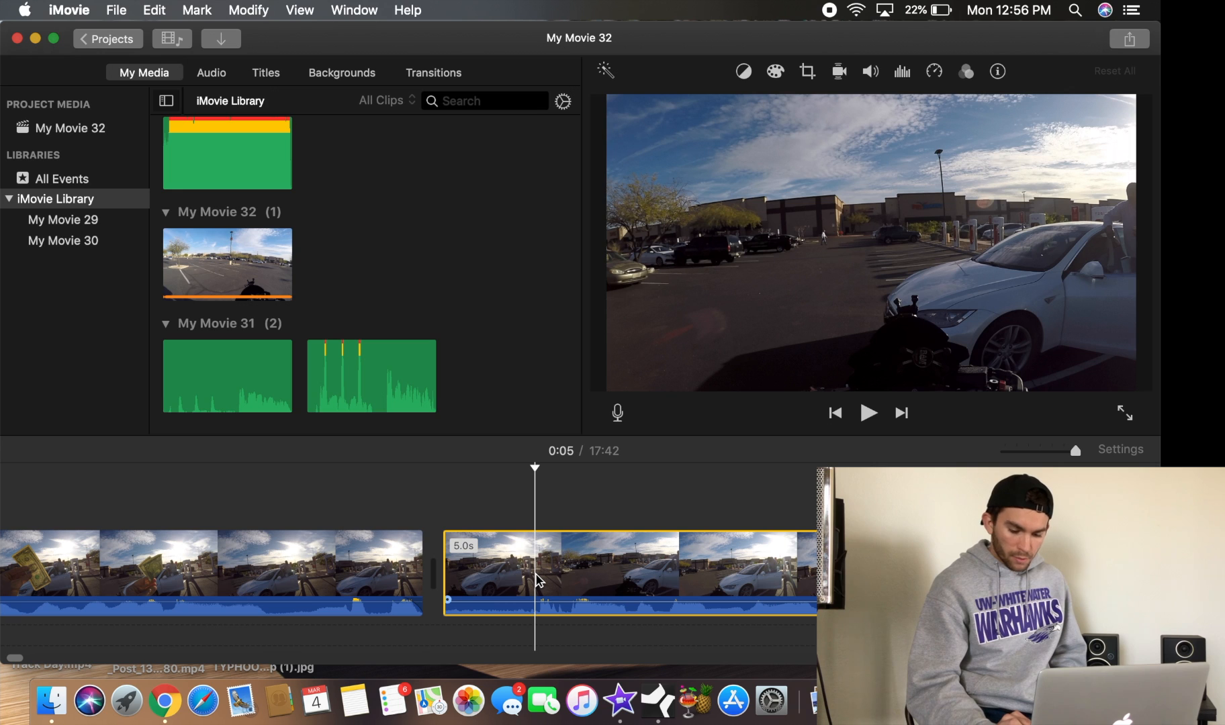
right_click(537, 579)
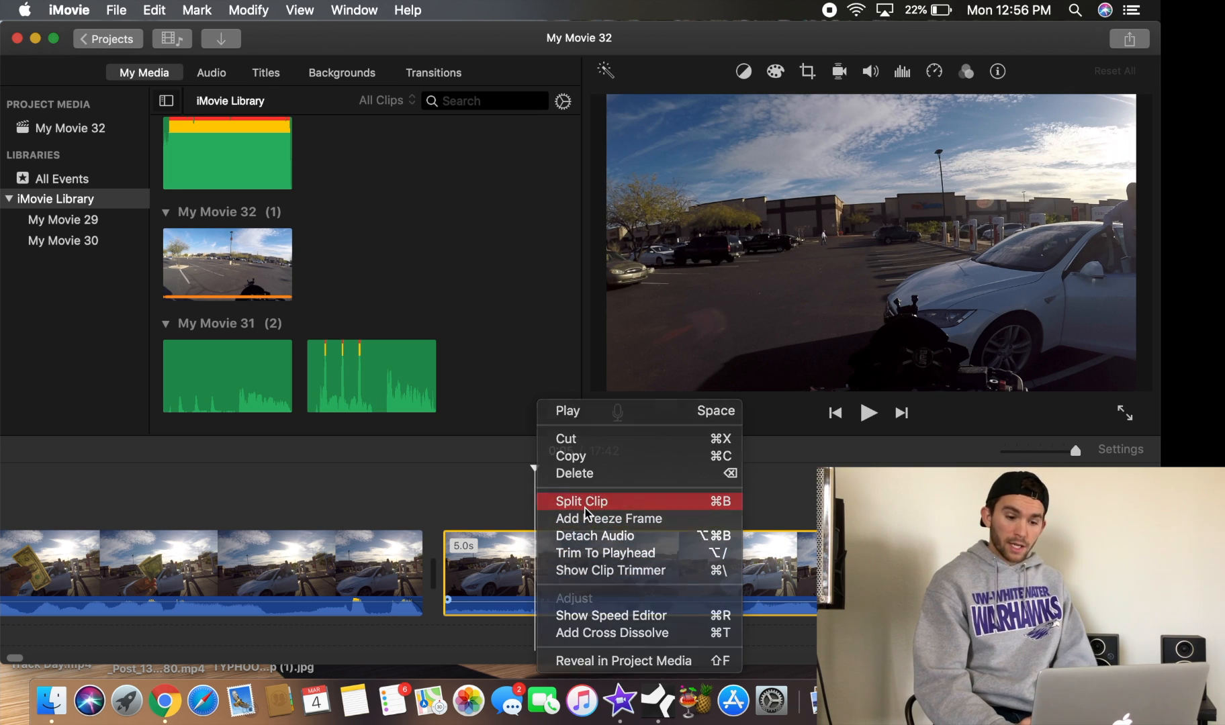
left_click(581, 501)
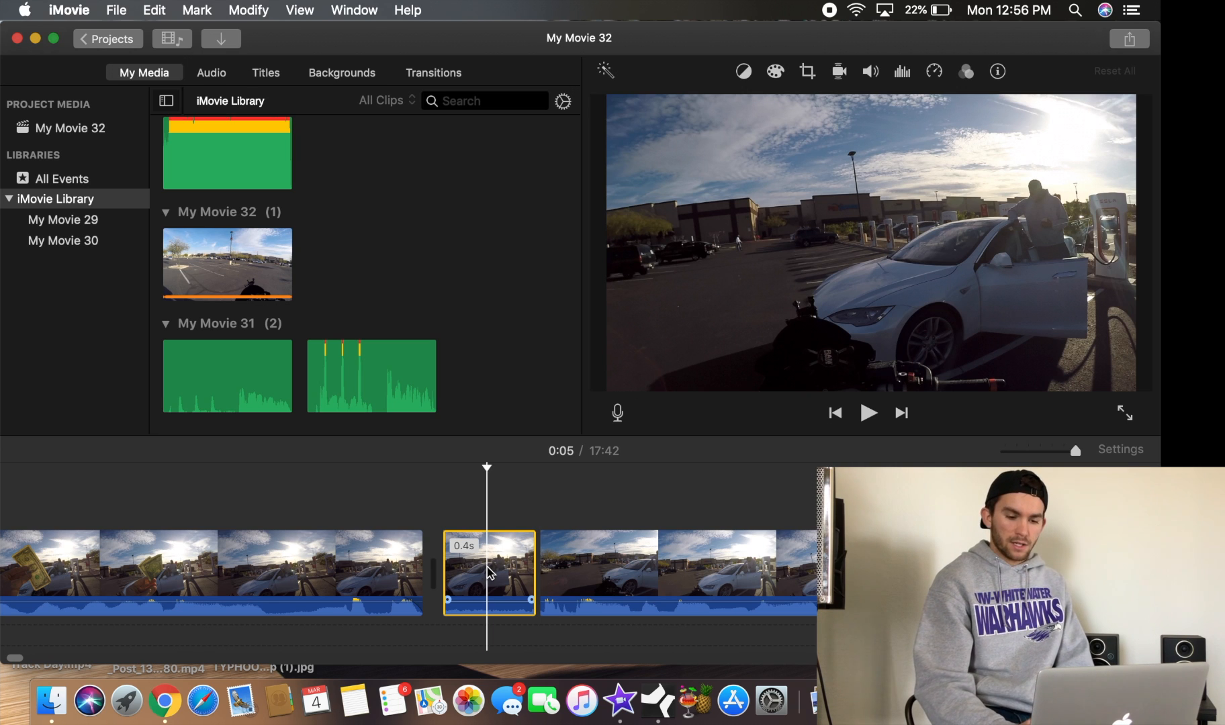
key("Delete")
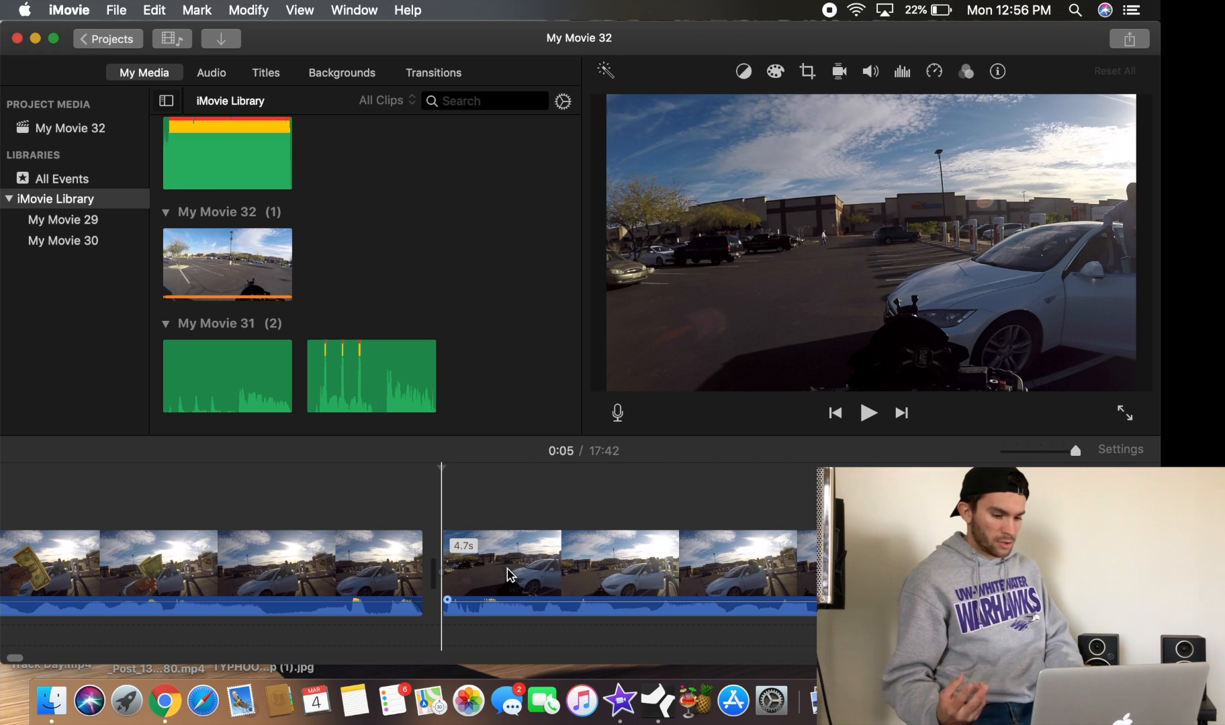
key("super+z")
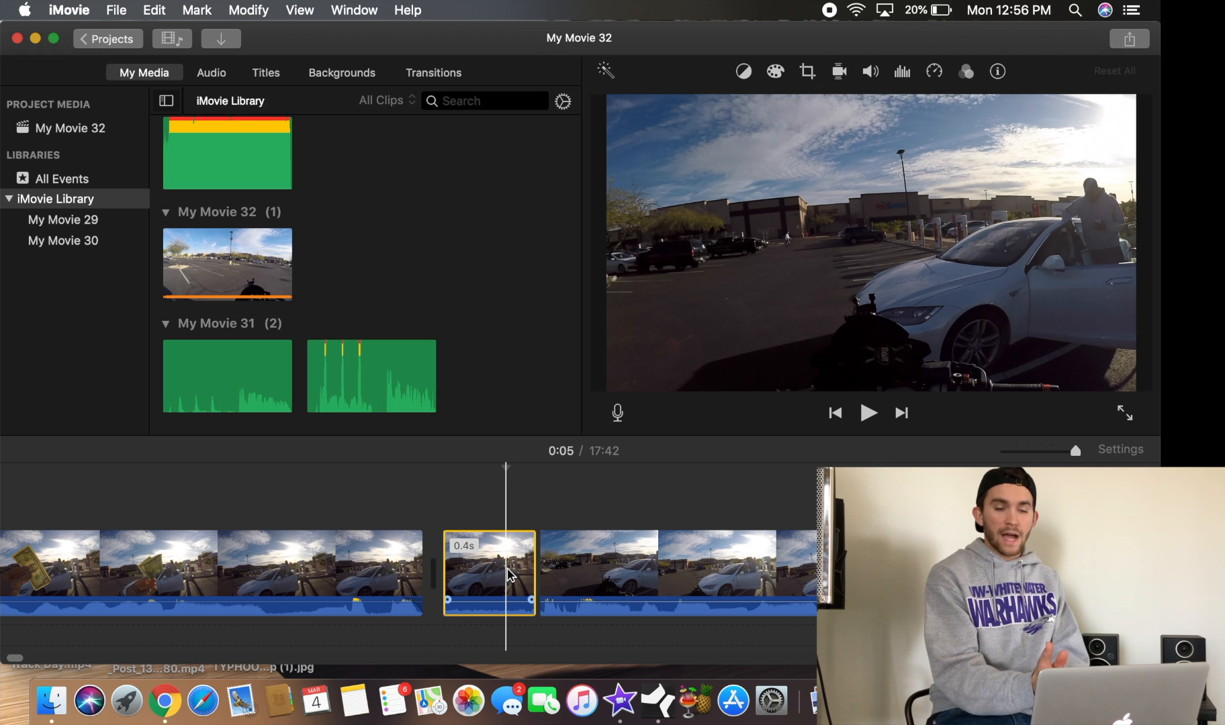
key("Delete")
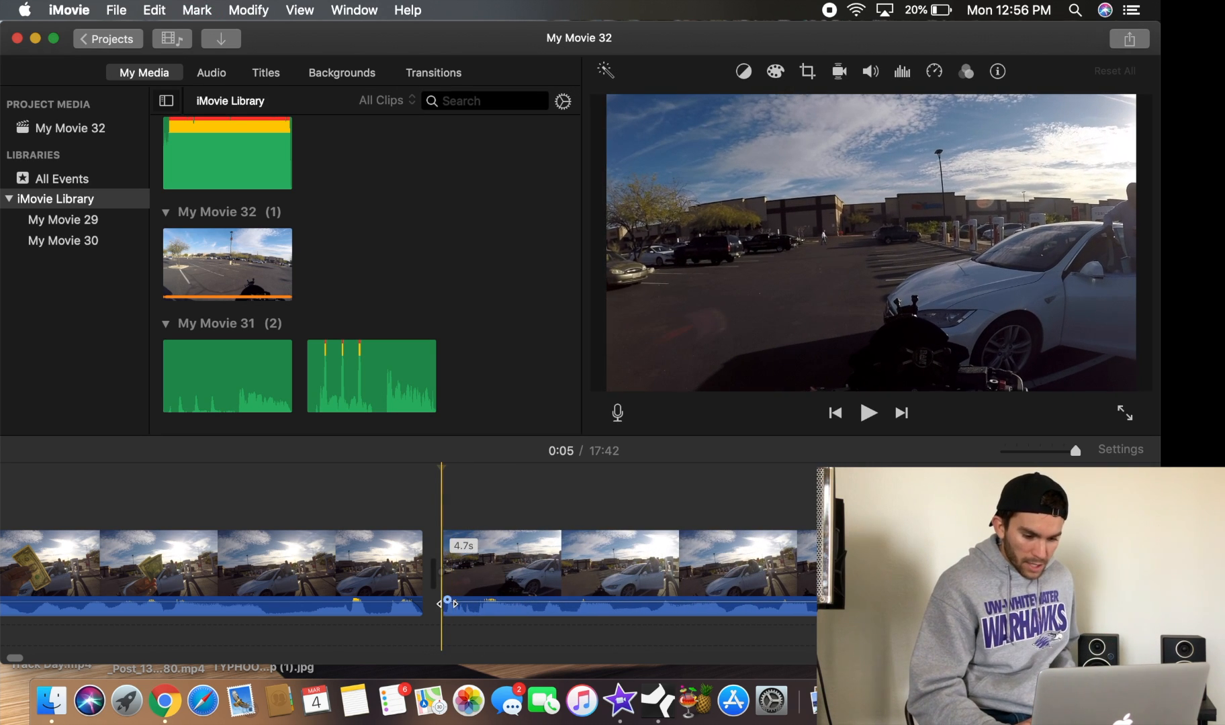
Add short audio fades at the start and end of the second clip, previewing the cut in between
left_click_drag(447, 600, 463, 600)
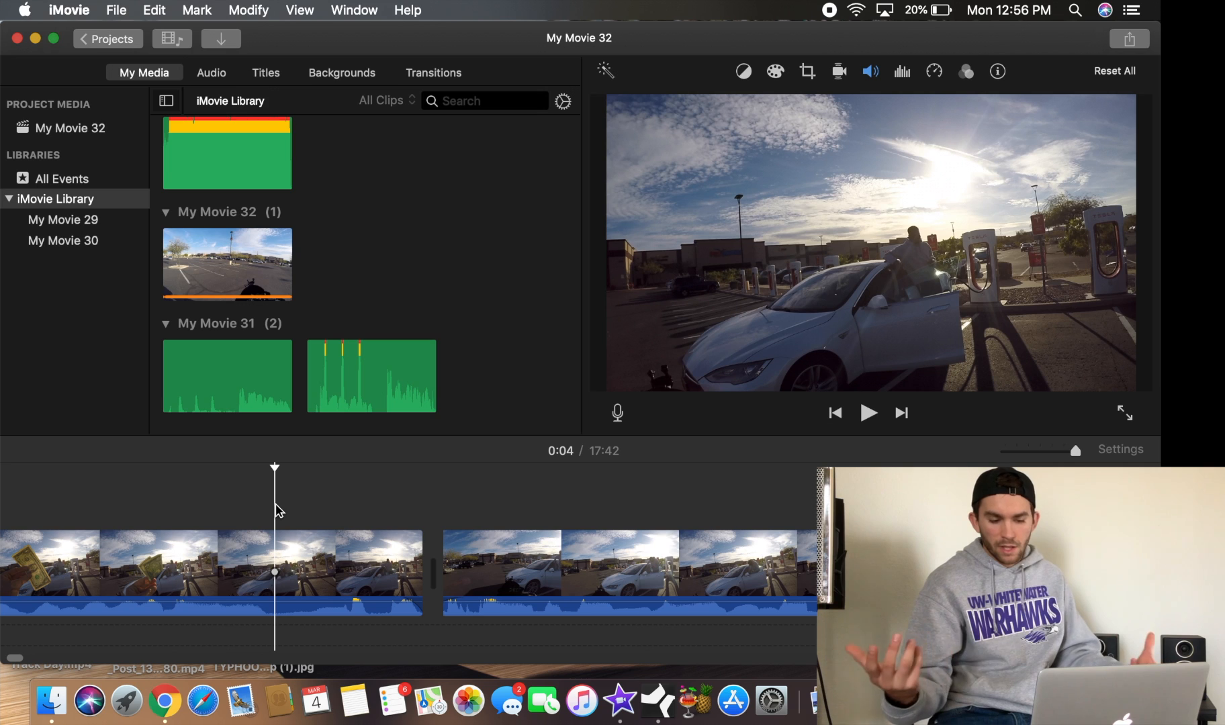
left_click(256, 502)
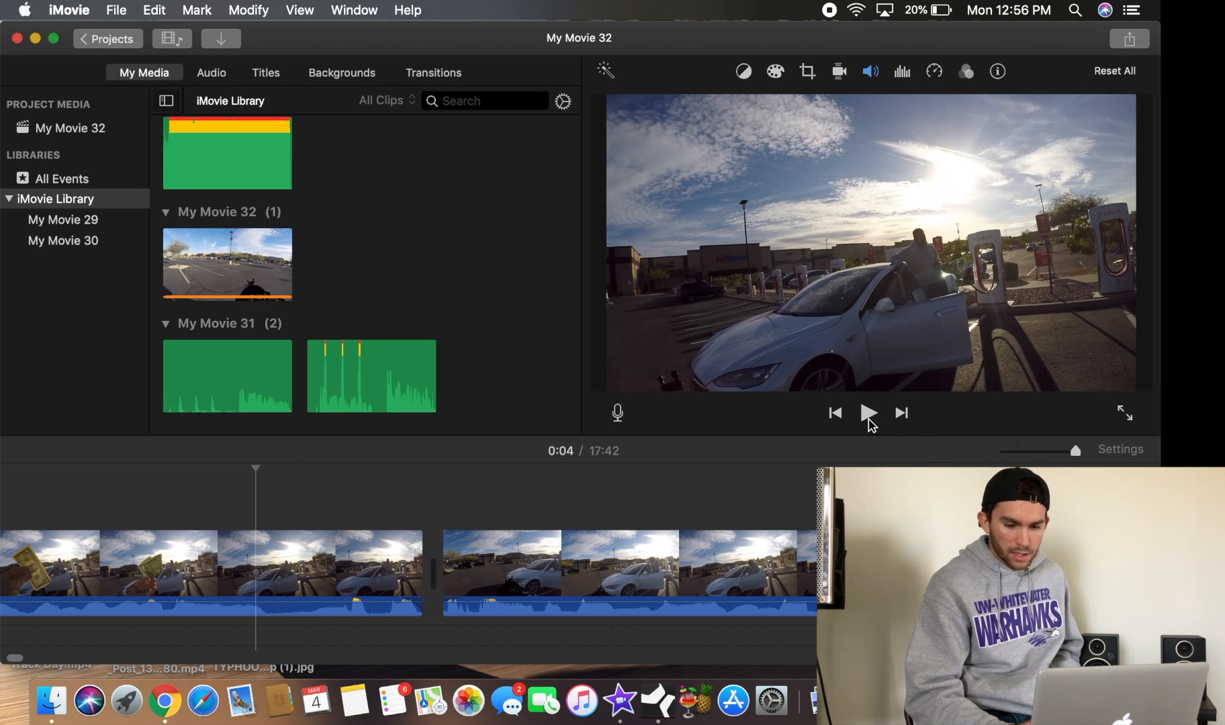
left_click(868, 415)
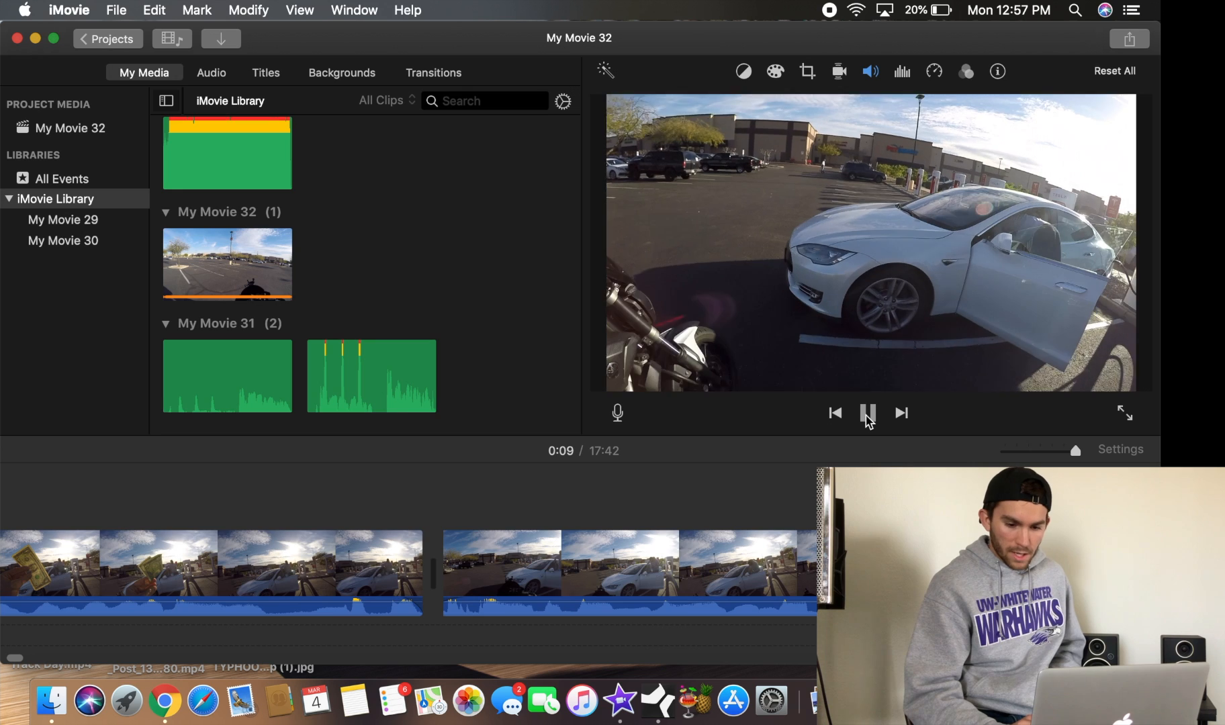
left_click(867, 413)
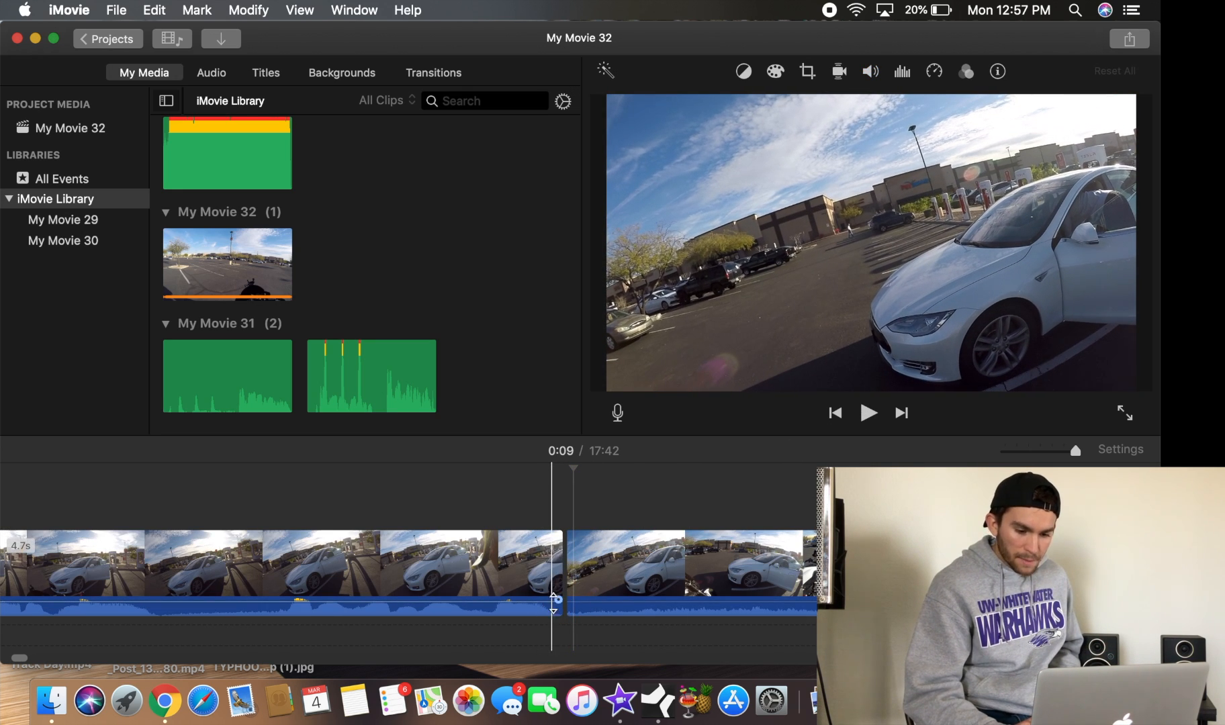
left_click_drag(558, 601, 548, 595)
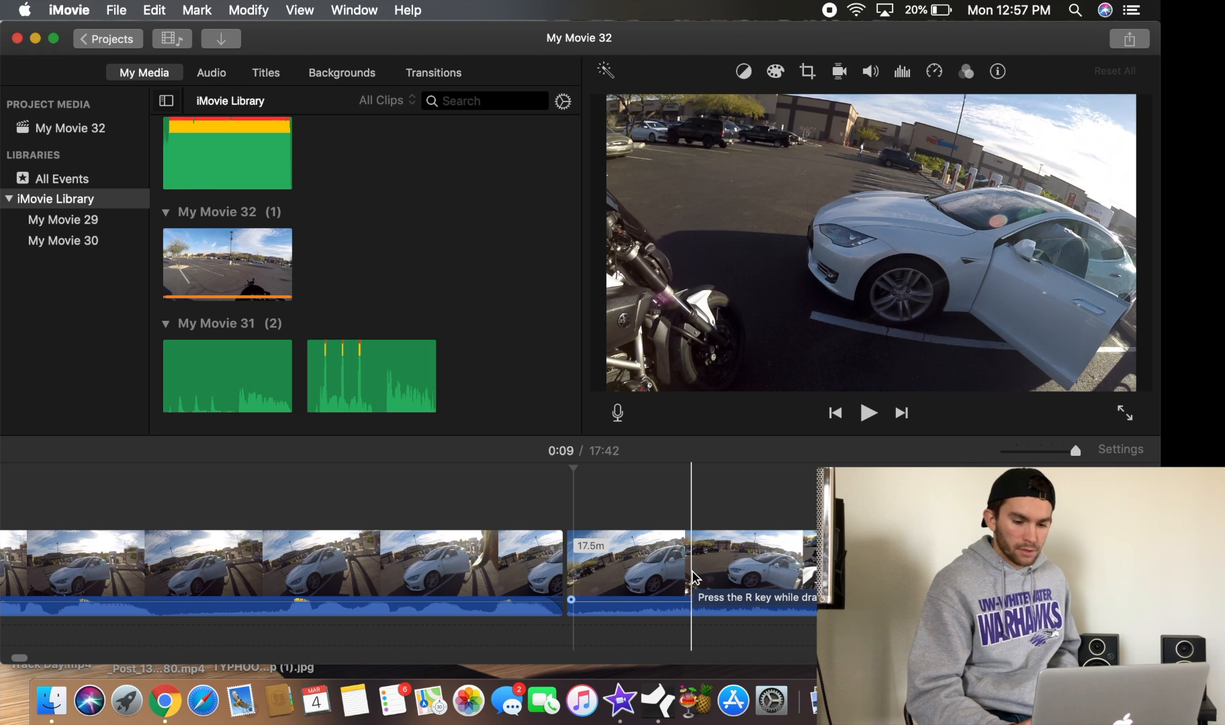
Delete the long remaining third clip that follows the second clip
scroll(679, 558, "right", 10)
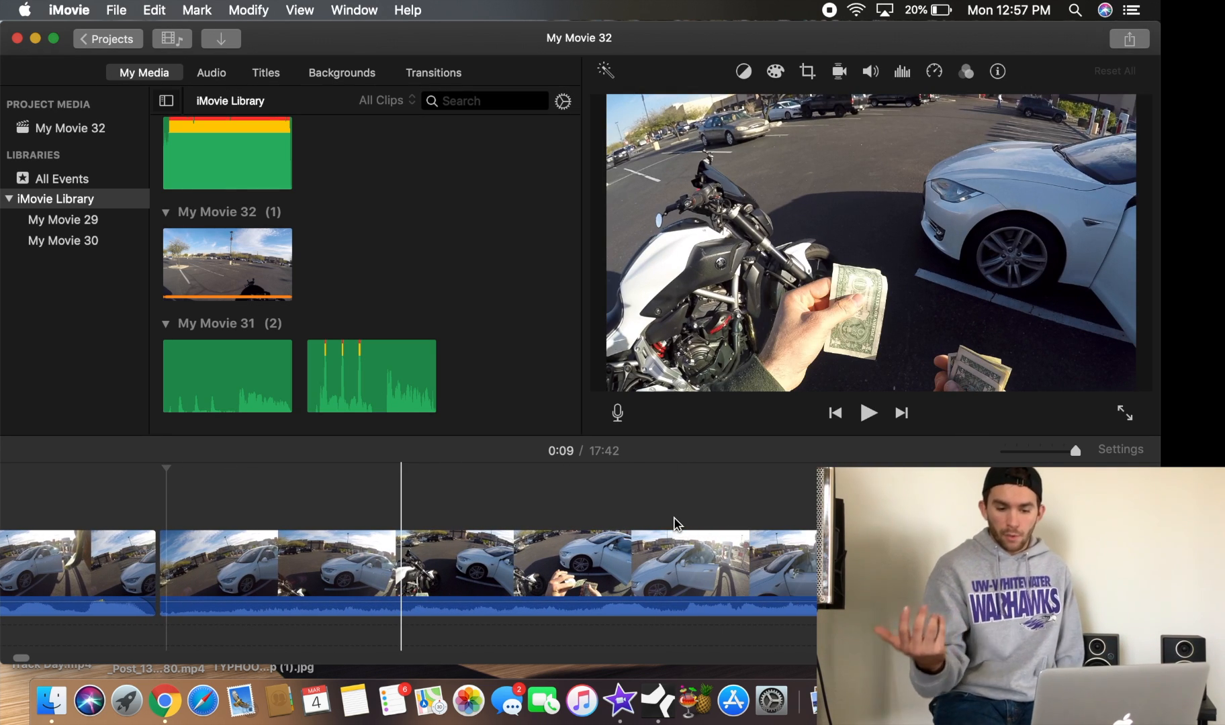
scroll(674, 517, "right", 1)
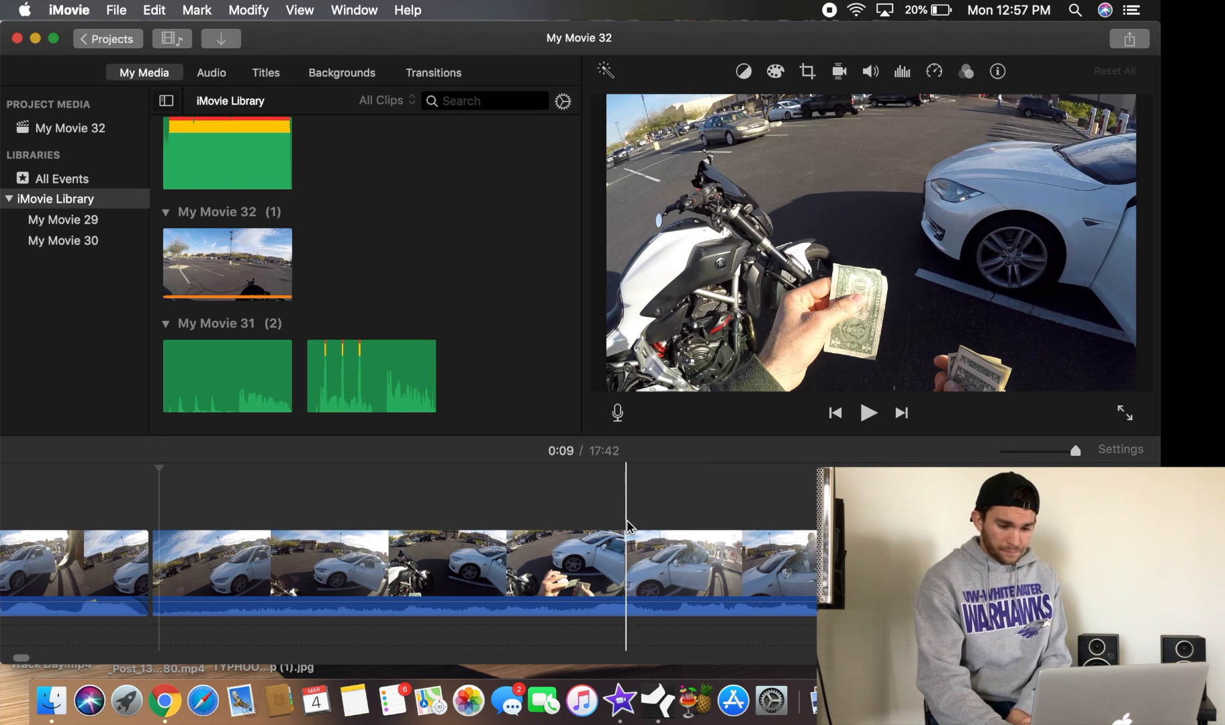
scroll(492, 522, "left", 8)
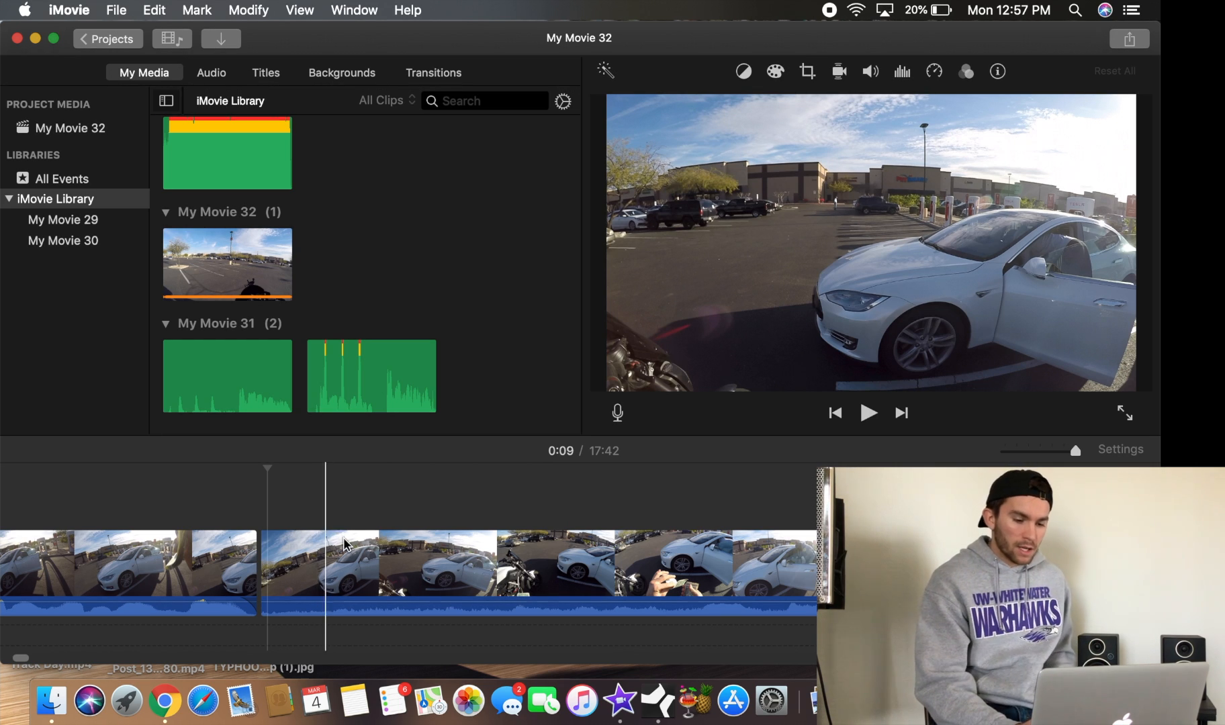
left_click(381, 571)
key("Delete")
scroll(389, 580, "left", 20)
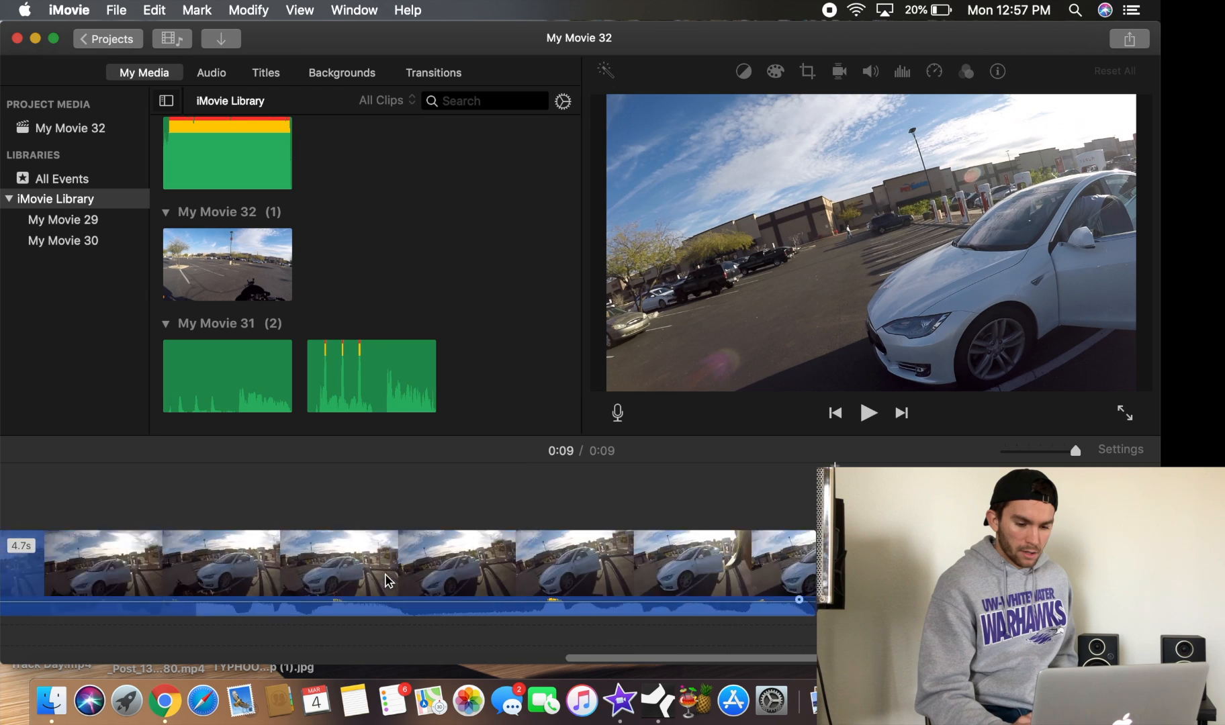
Preview the edited movie from the start and replay the cut between the two clips
left_click(55, 490)
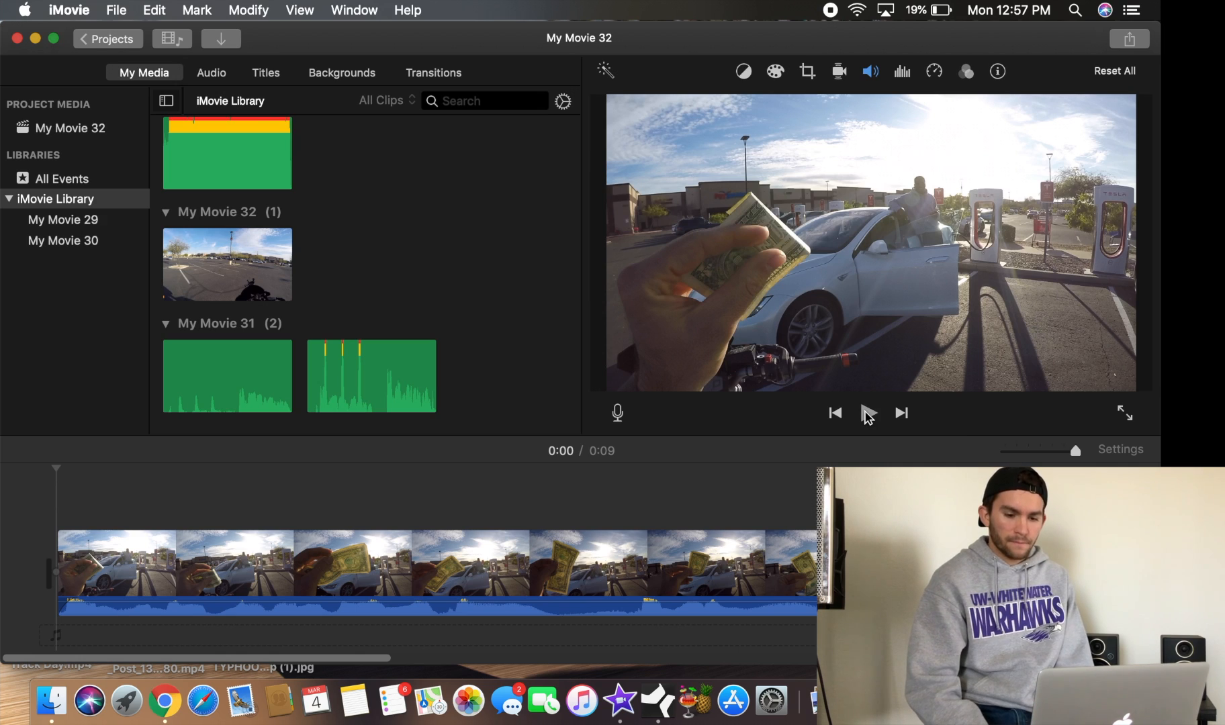
left_click(868, 414)
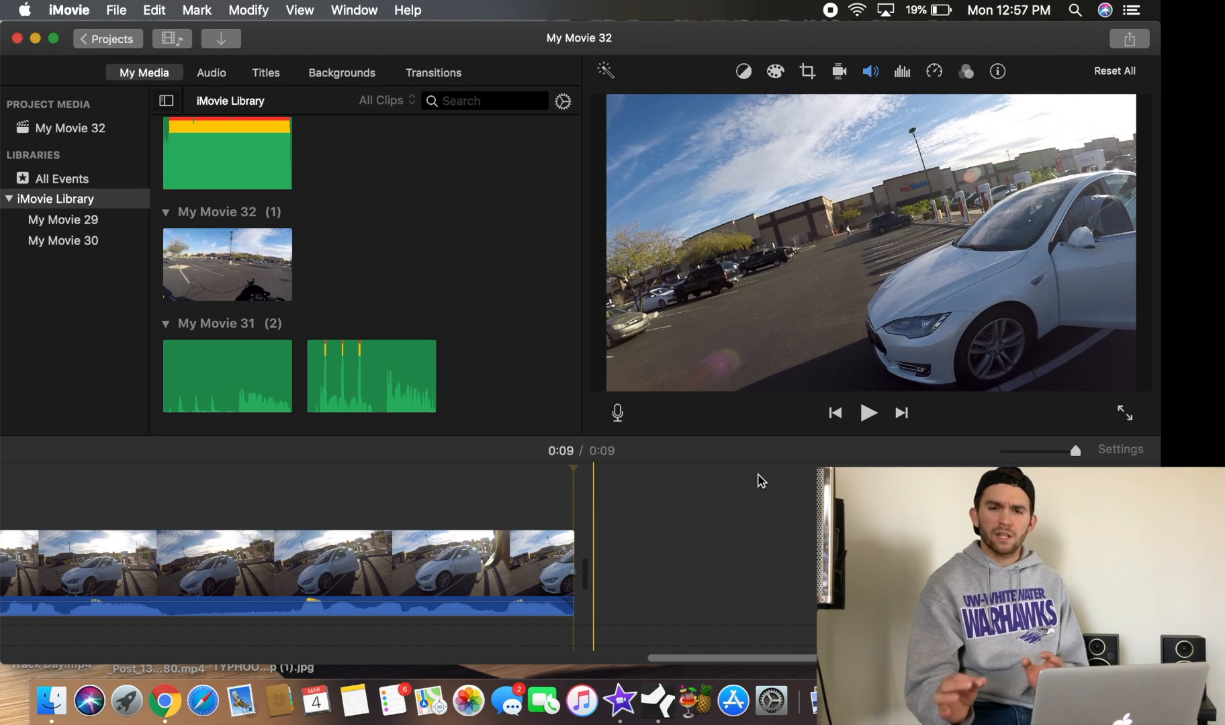
scroll(487, 498, "left", 10)
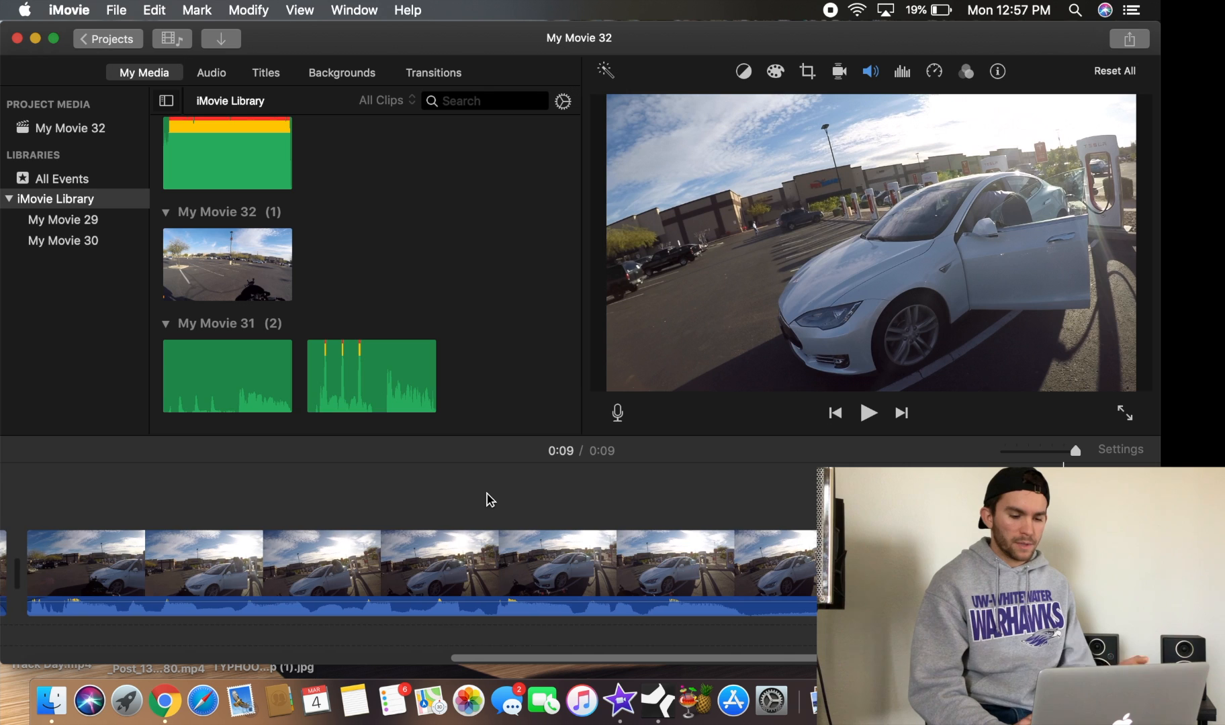
left_click(536, 514)
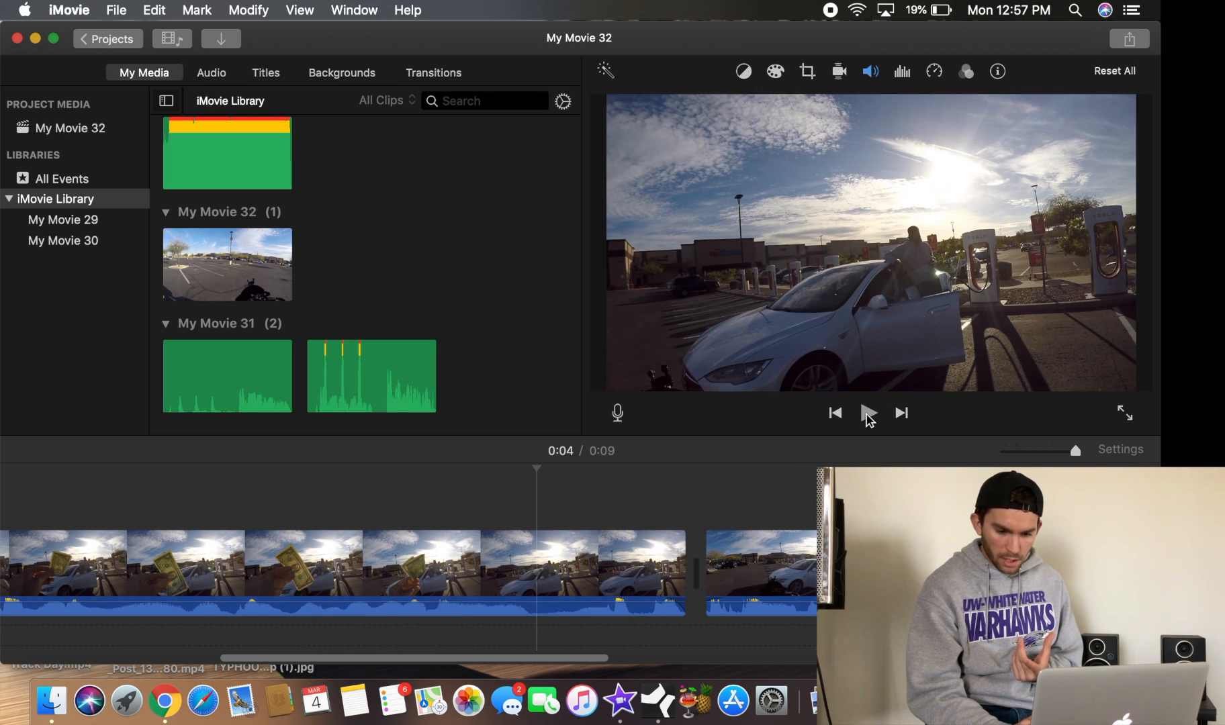
left_click(868, 413)
left_click(868, 413)
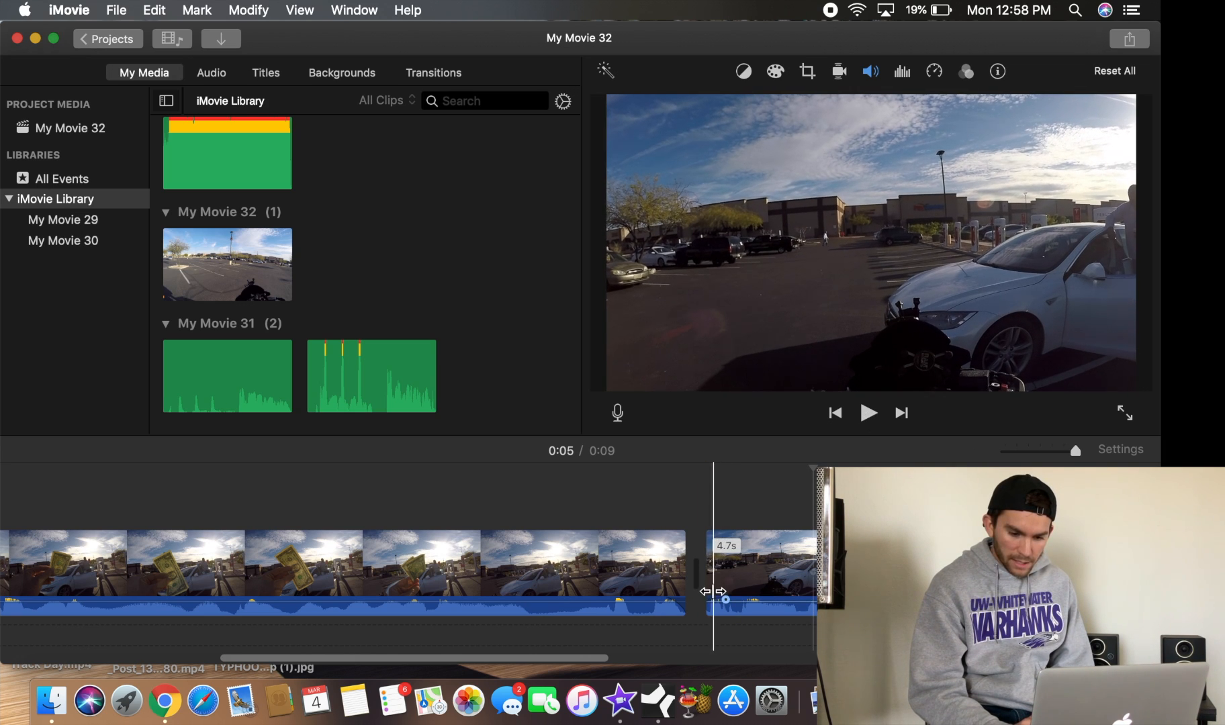
Trim a little more off the start of the second clip
left_click_drag(706, 581, 733, 575)
left_click(466, 498)
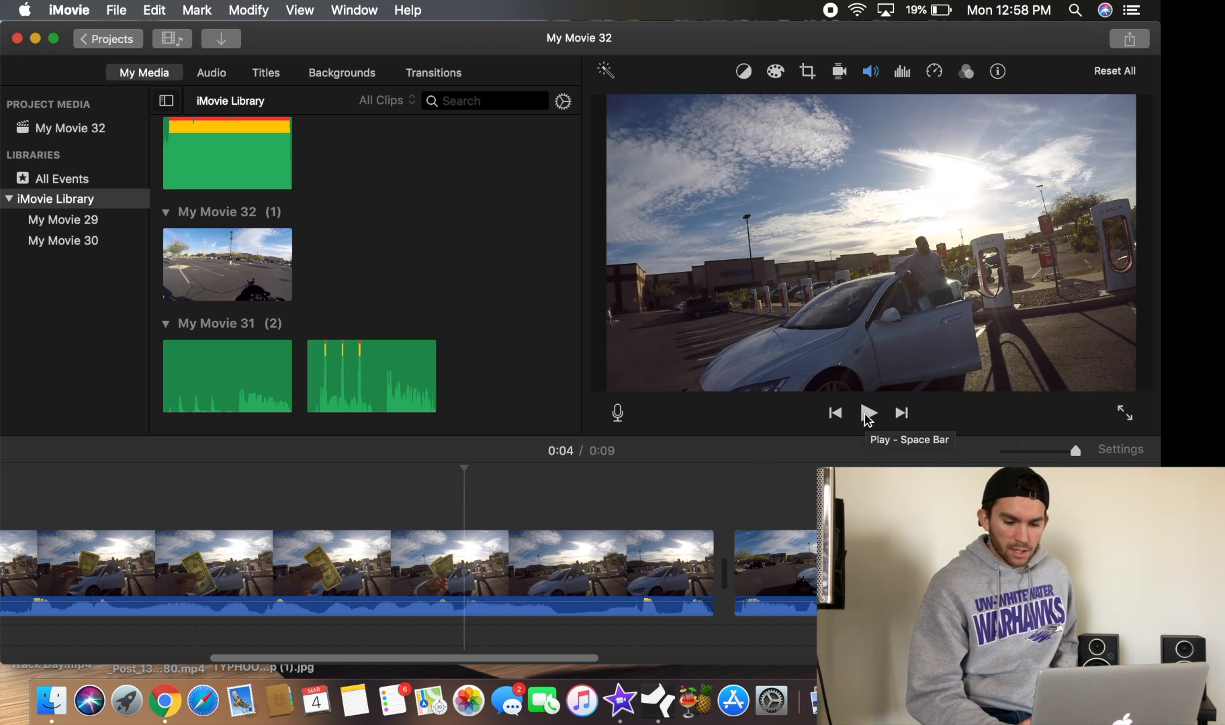
Play the edited movie across the cut between the two clips and return to the start
left_click(868, 414)
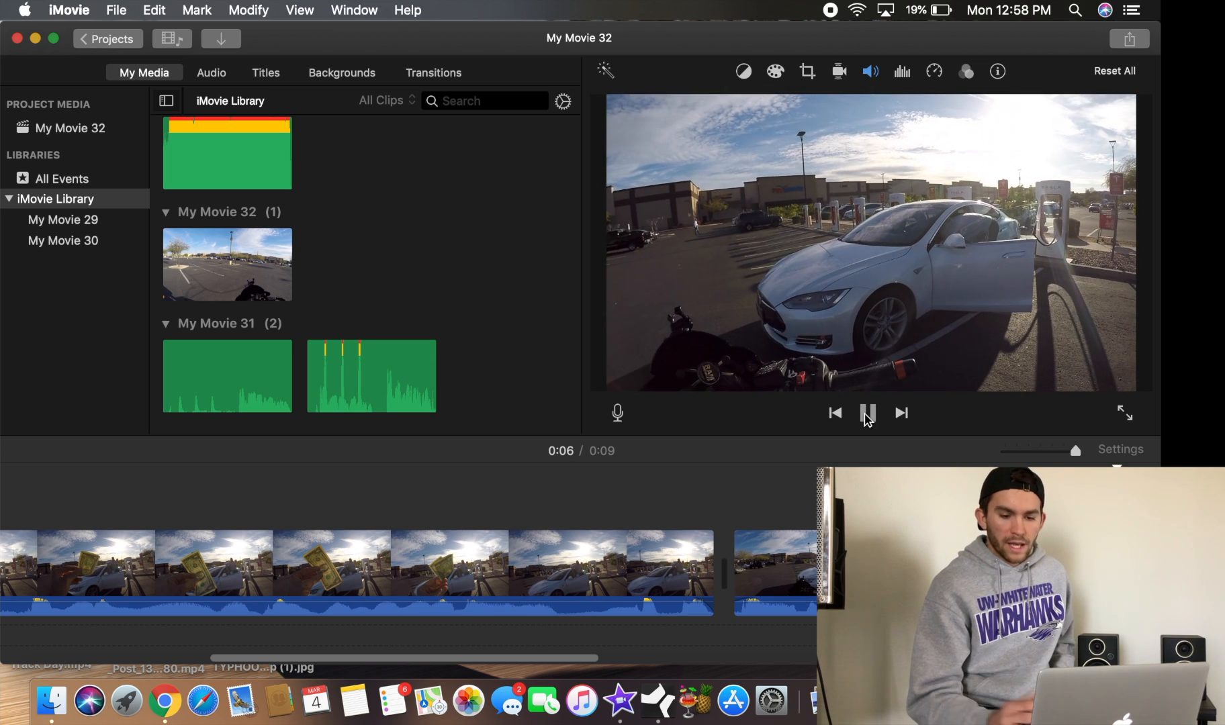
left_click(867, 413)
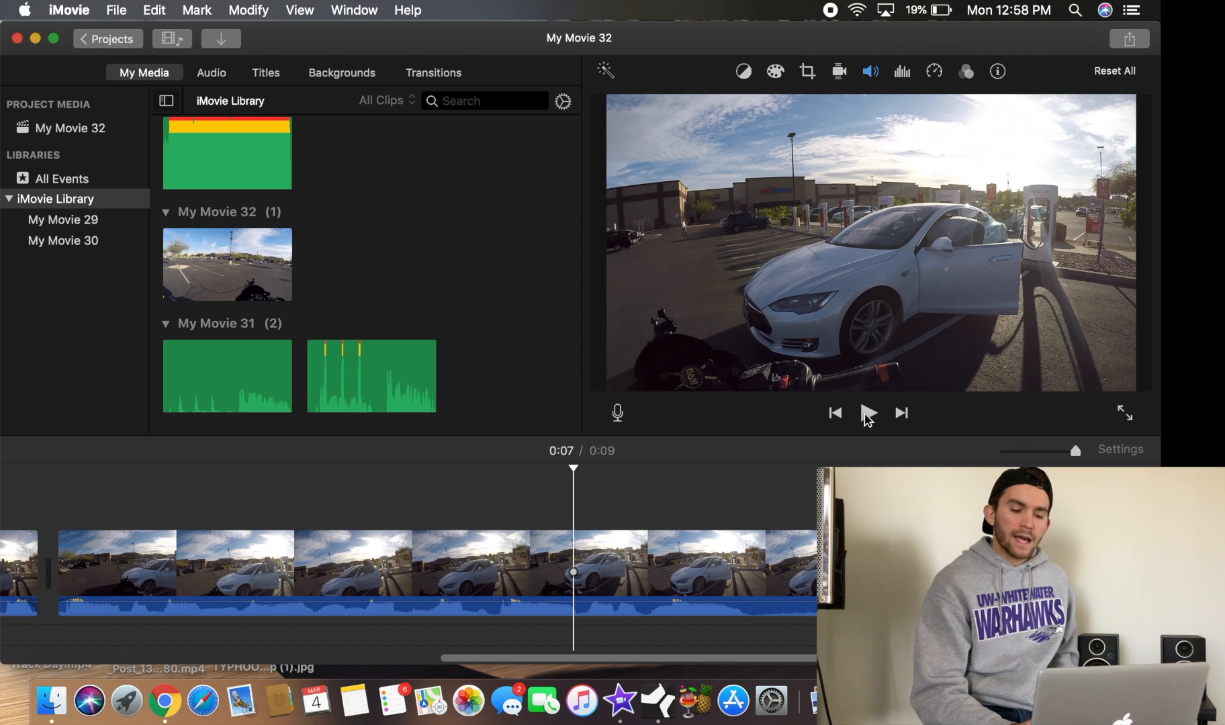
scroll(664, 508, "left", 15)
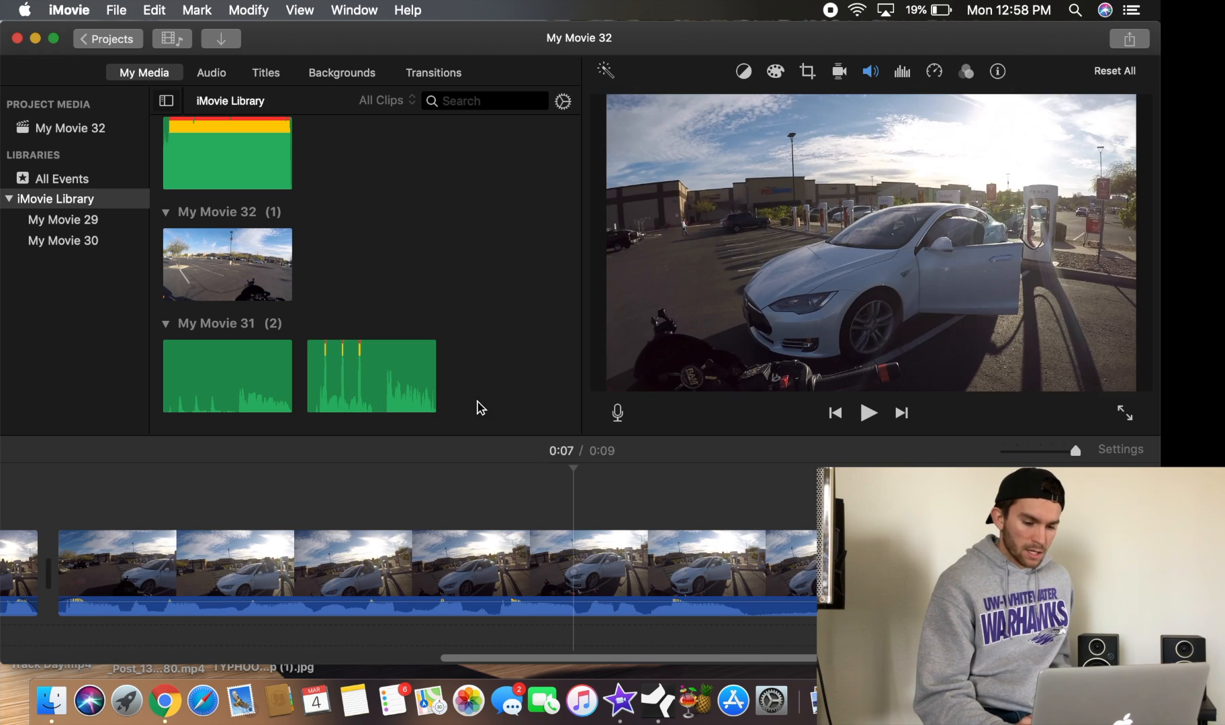
left_click(520, 528)
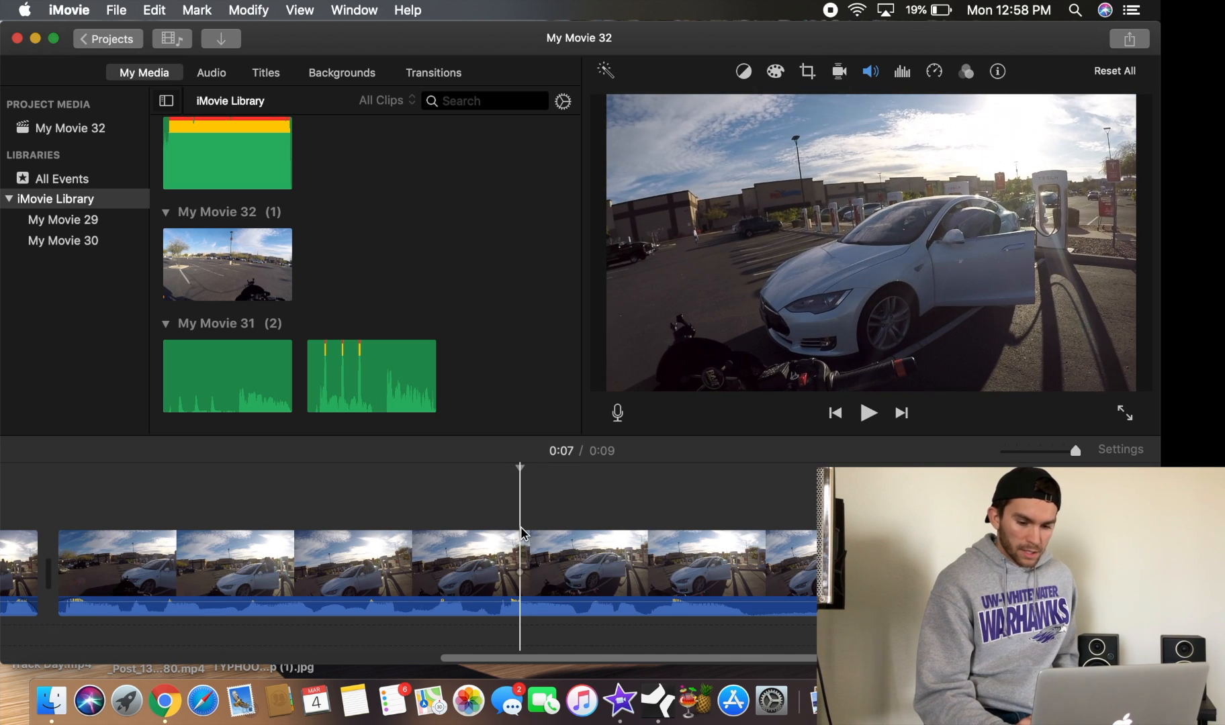
left_click(834, 416)
left_click(834, 415)
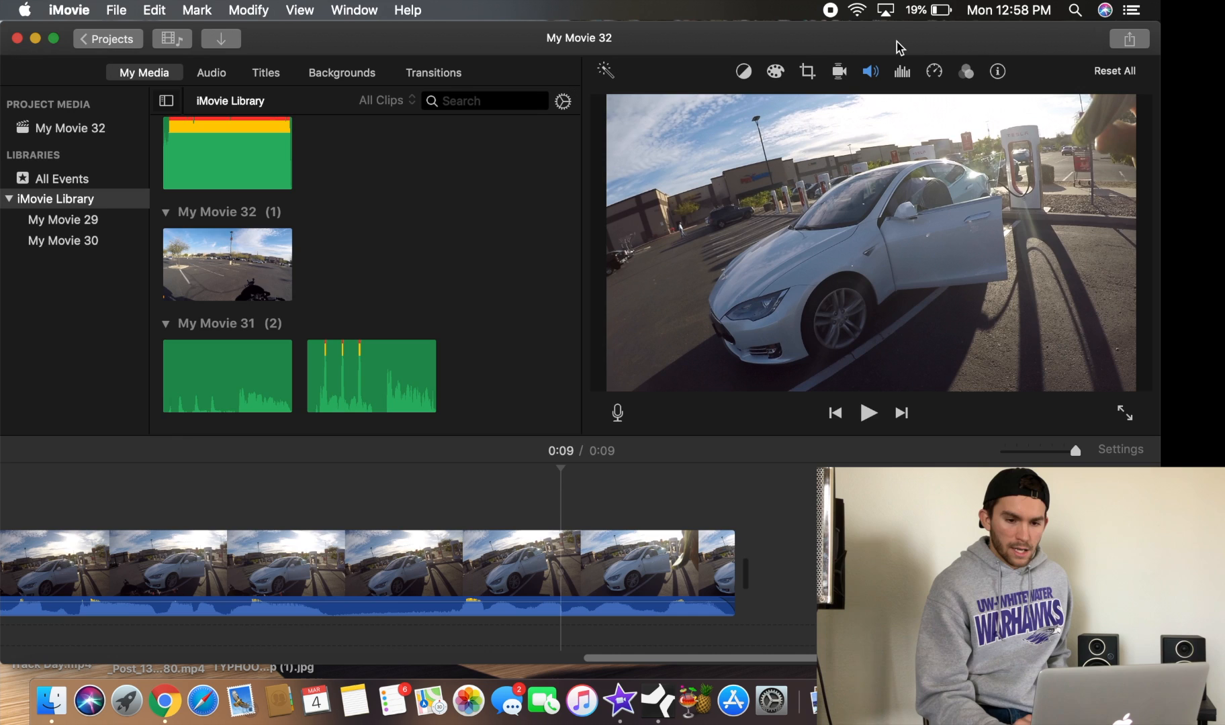
Import another GoPro clip by dragging it from the 108GOPRO folder onto the end of the timeline
left_click_drag(896, 42, 517, 44)
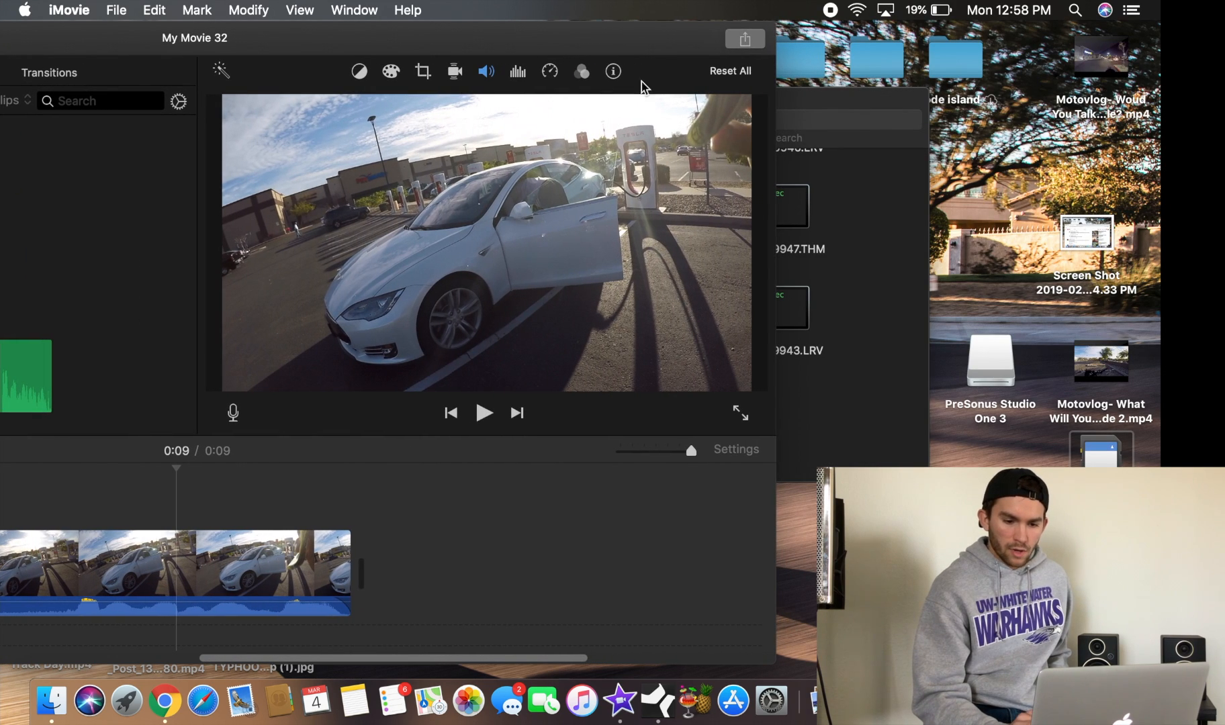
left_click(839, 279)
scroll(541, 305, "up", 1)
scroll(429, 287, "up", 1)
scroll(459, 391, "down", 2)
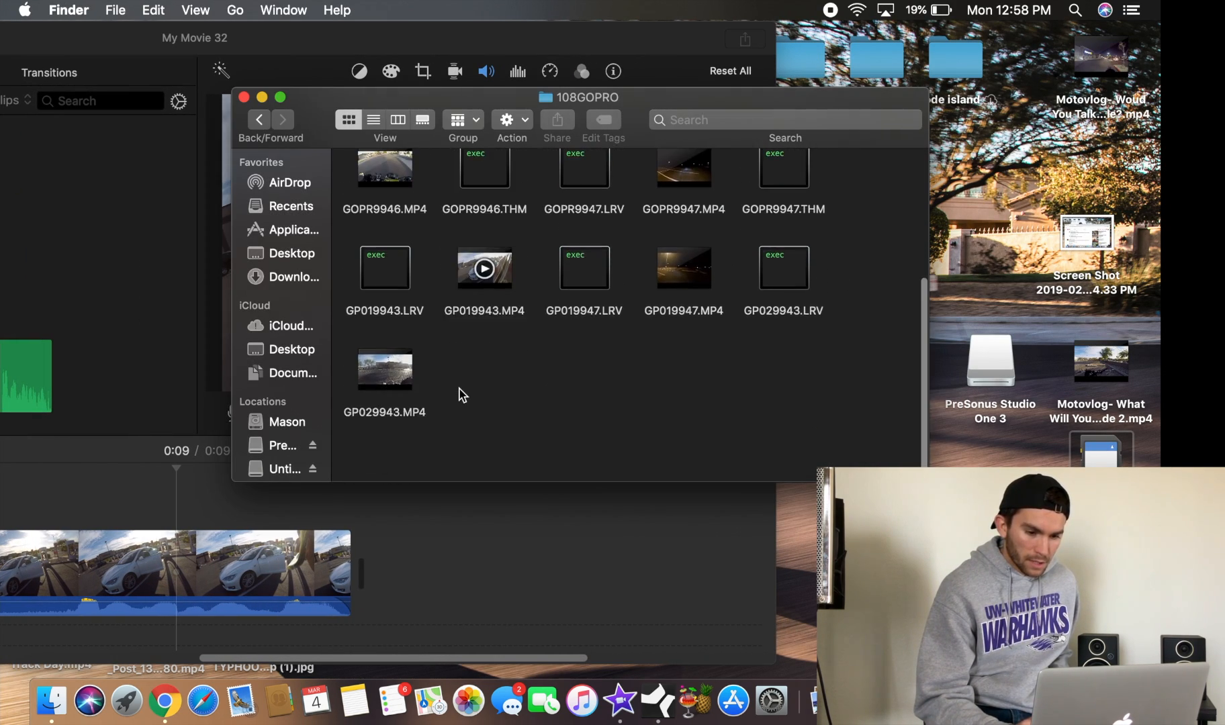
scroll(585, 340, "up", 5)
left_click_drag(584, 287, 508, 561)
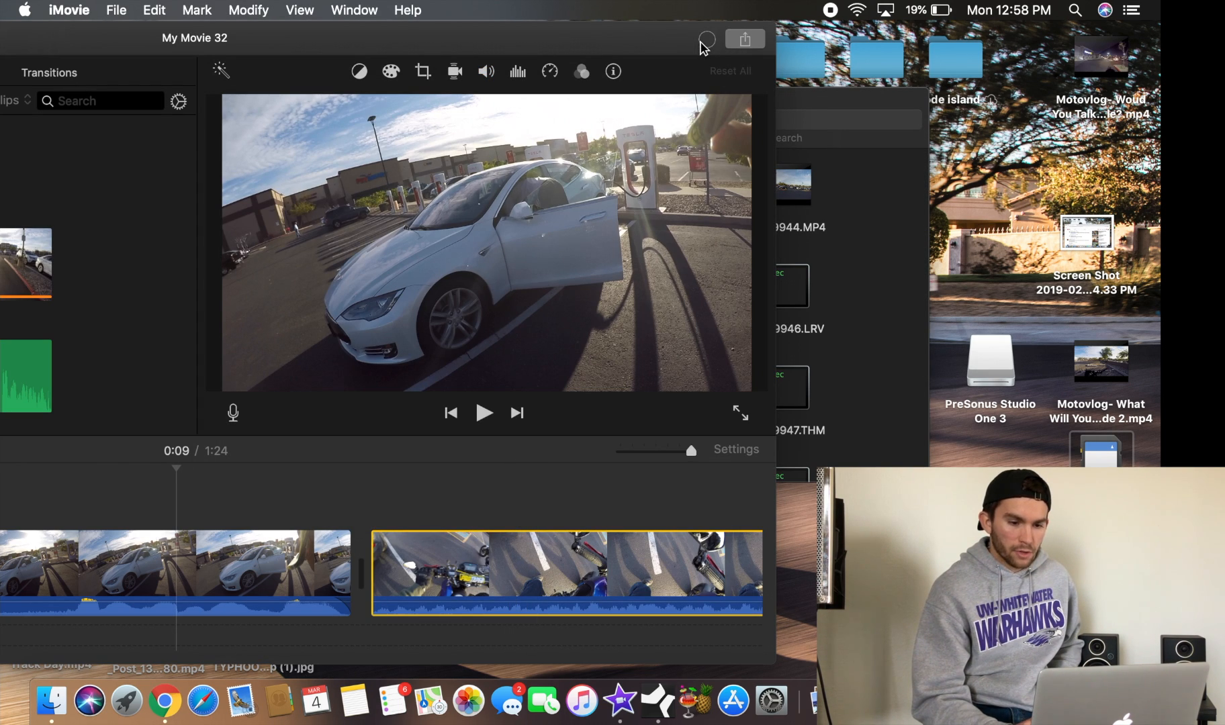
double_click(709, 46)
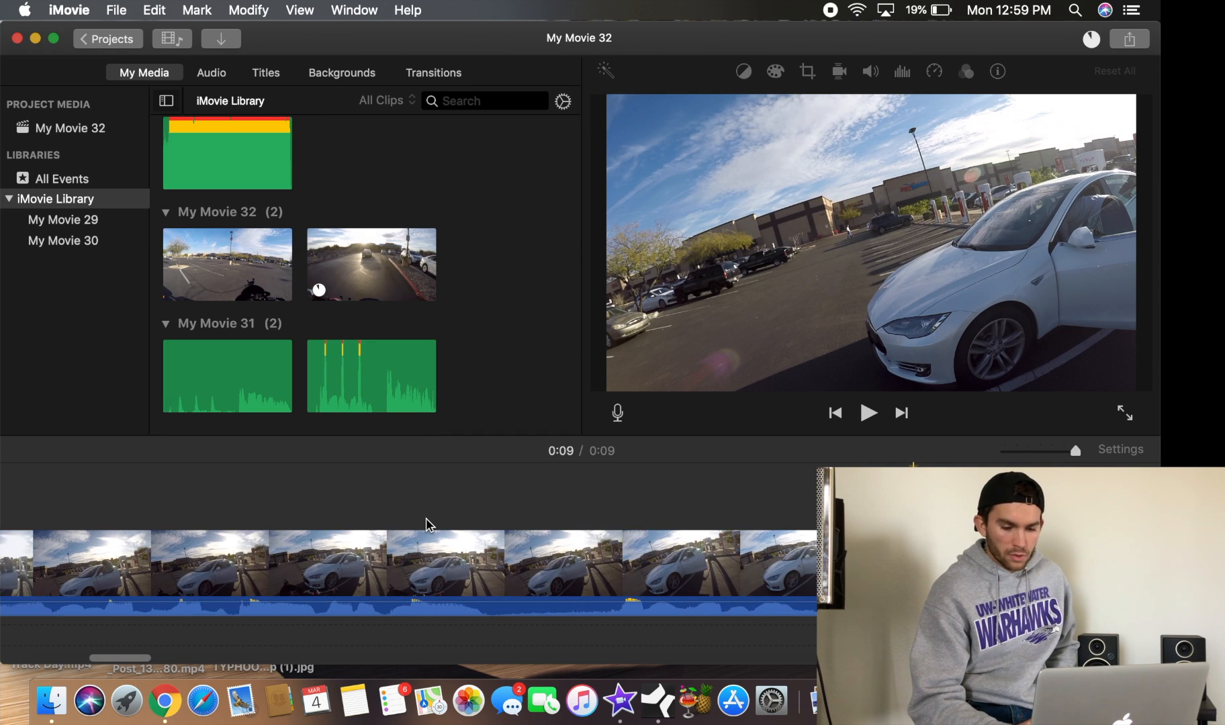
Split the newly added clip at about 0:09 and delete its opening part
left_click(519, 523)
scroll(520, 523, "right", 4)
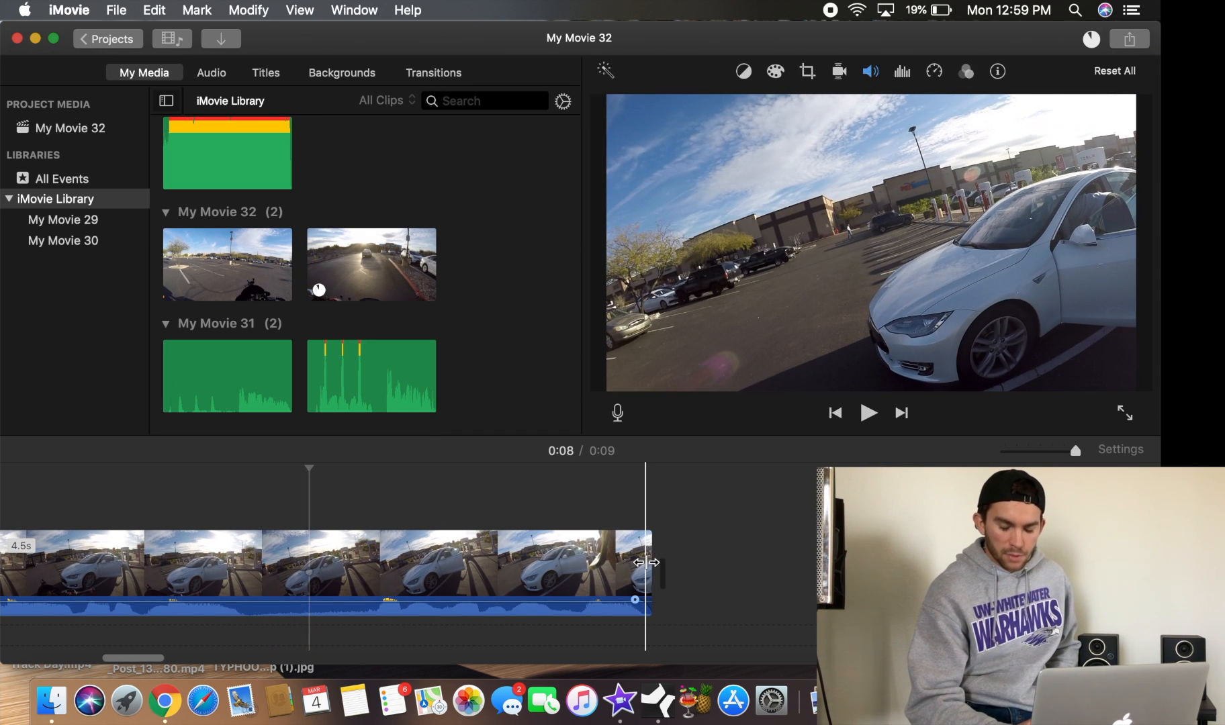
left_click_drag(1076, 451, 1016, 451)
left_click_drag(201, 574, 423, 574)
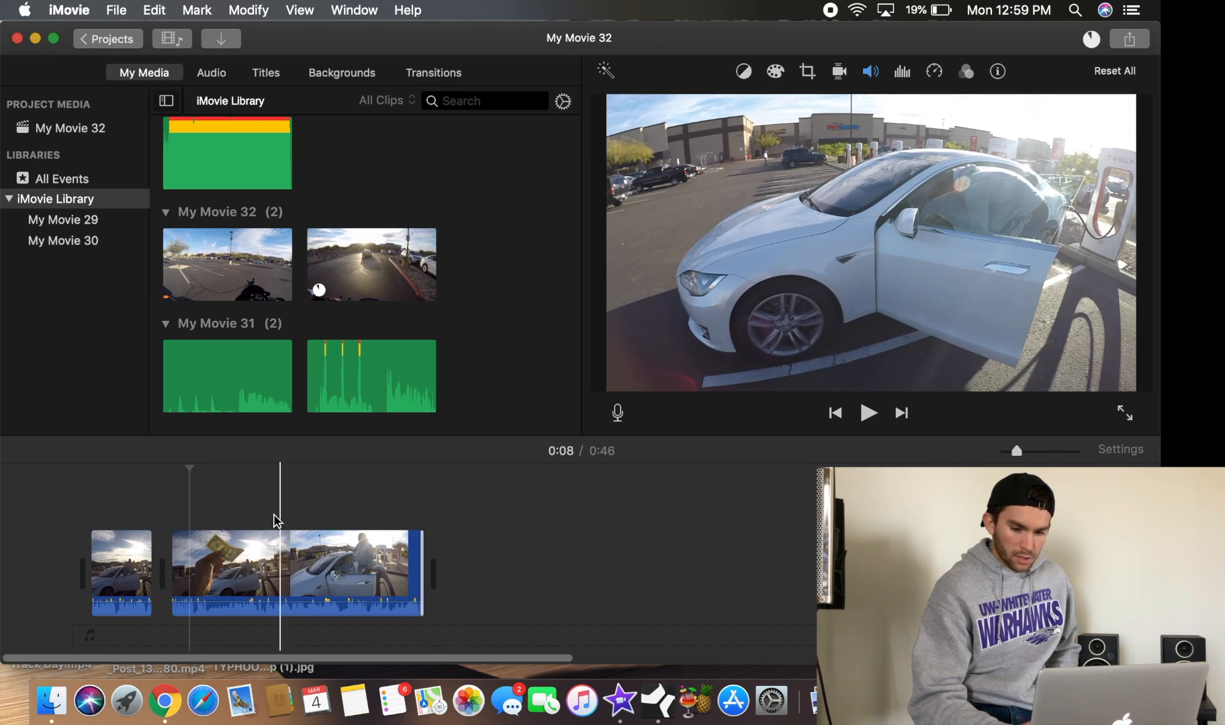
left_click_drag(1016, 452, 1076, 451)
scroll(611, 473, "right", 8)
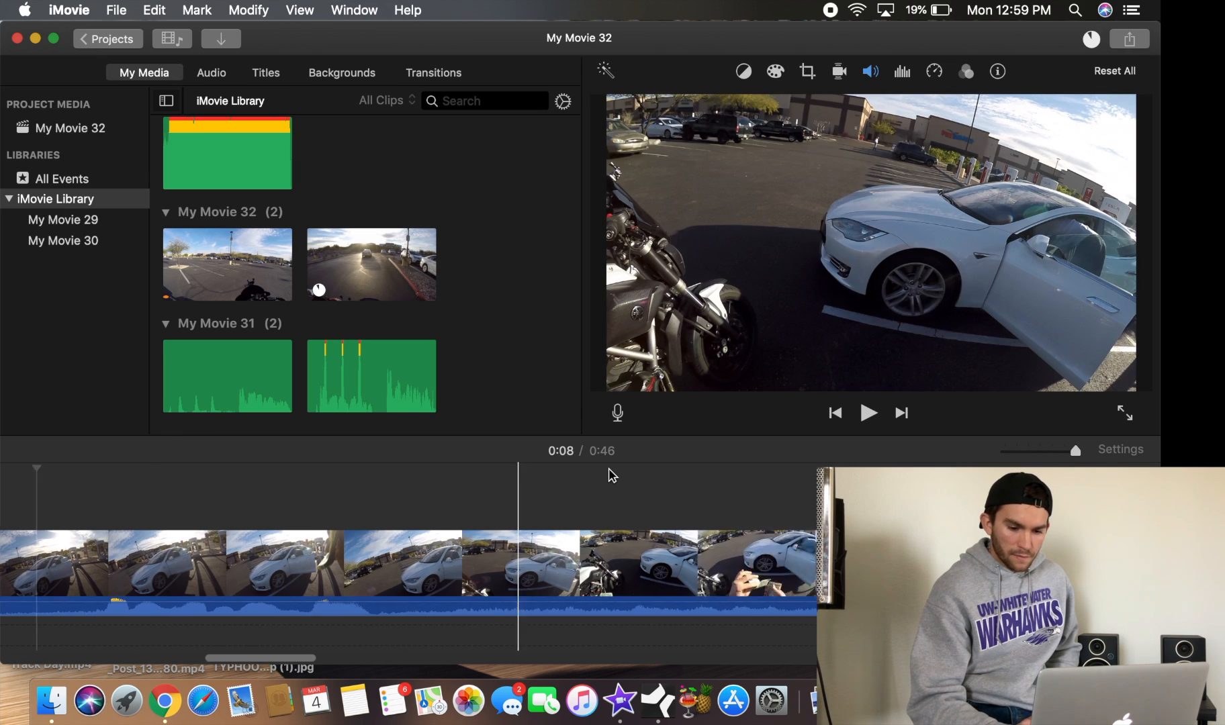
left_click(636, 490)
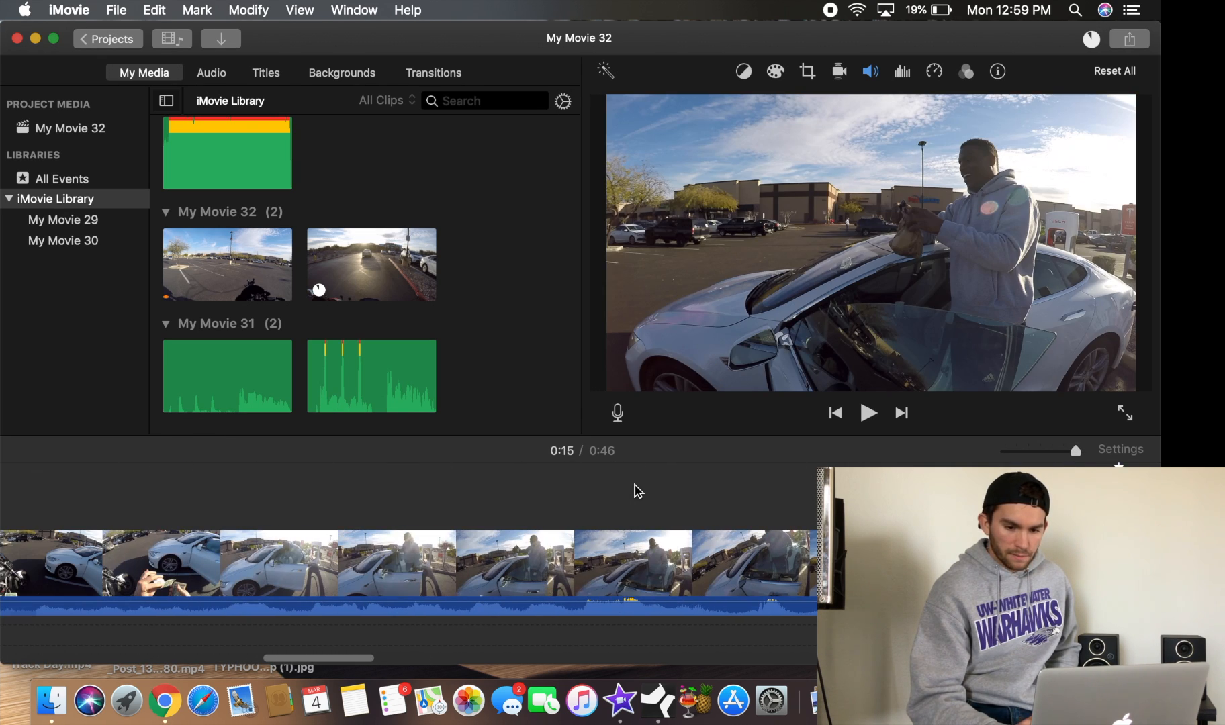
scroll(561, 489, "left", 5)
left_click(561, 478)
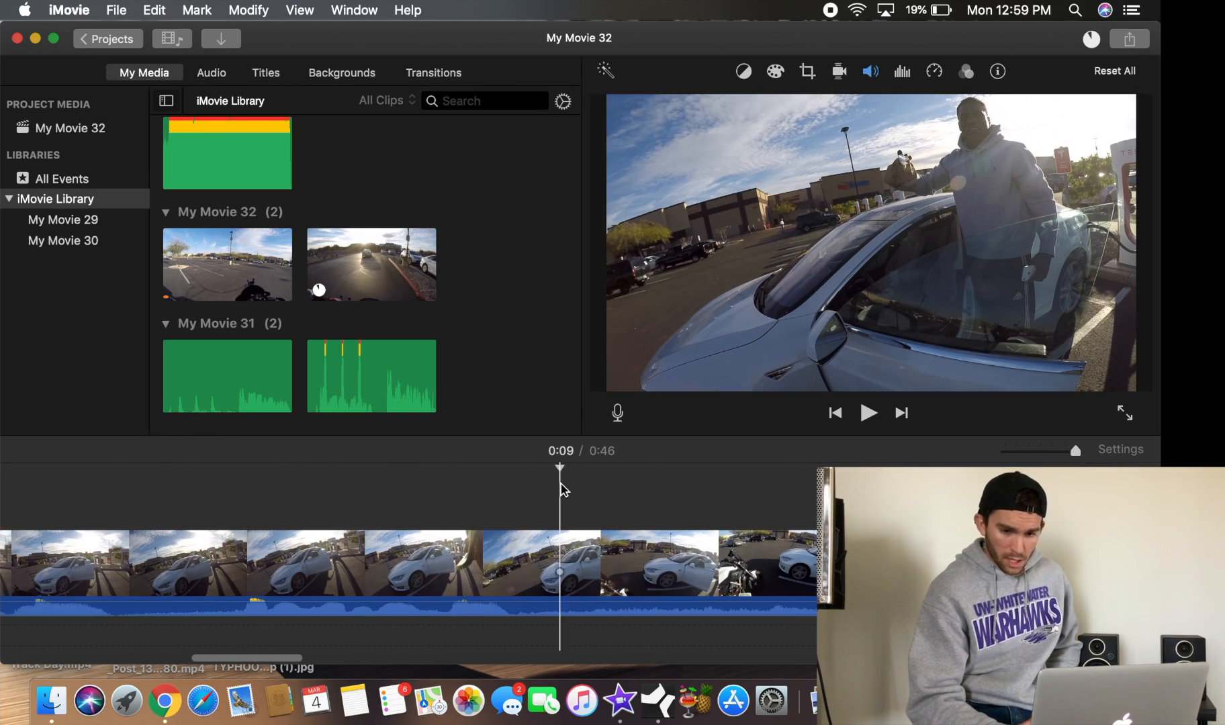
right_click(569, 560)
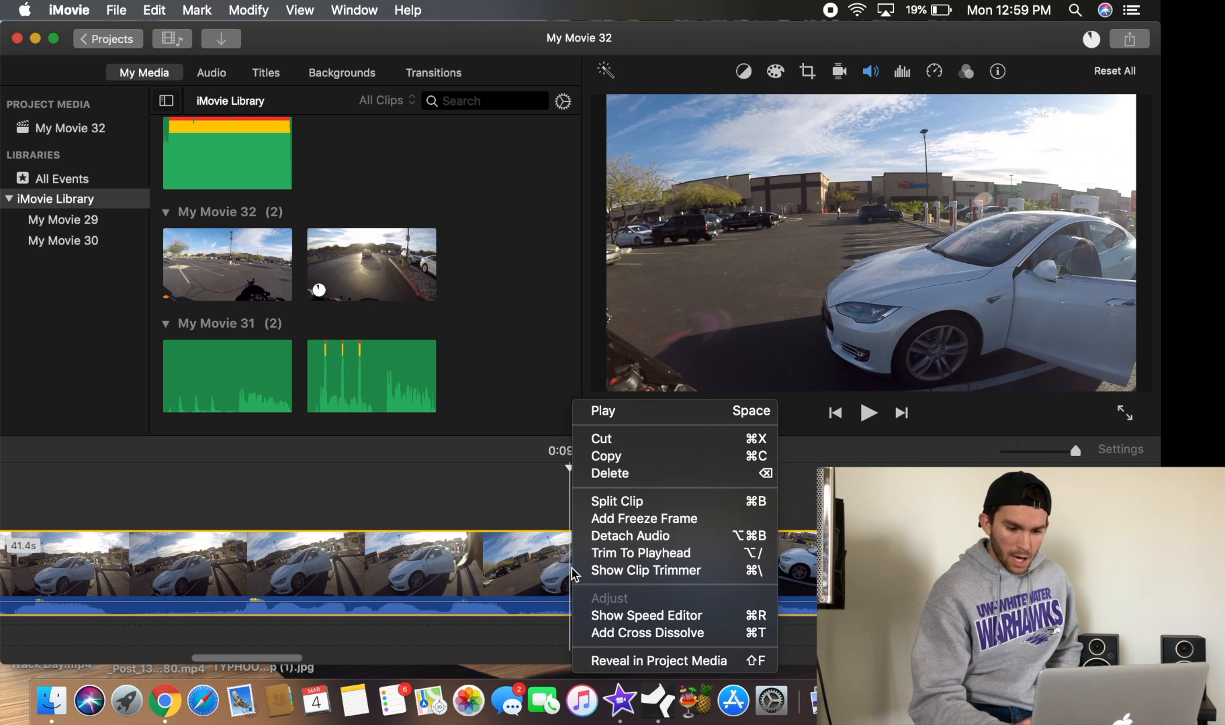
left_click(654, 498)
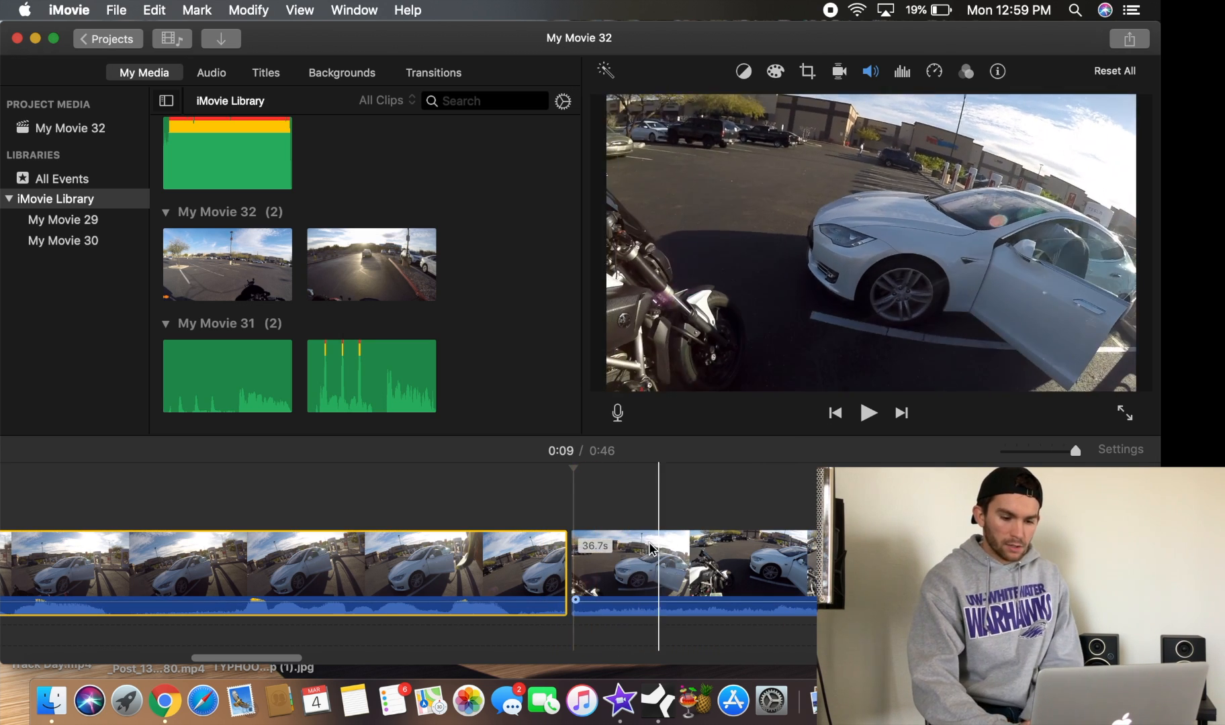
key("Delete")
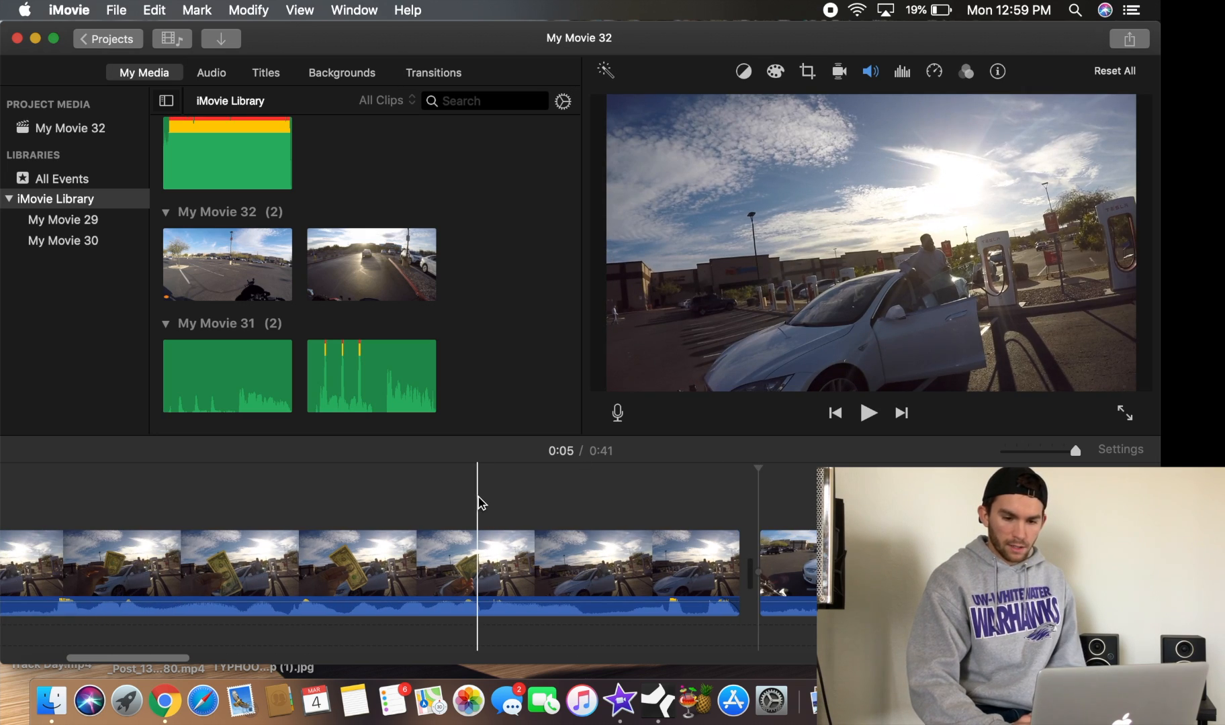
Trim a little off the start of the newly added clip and preview the cut
key("space")
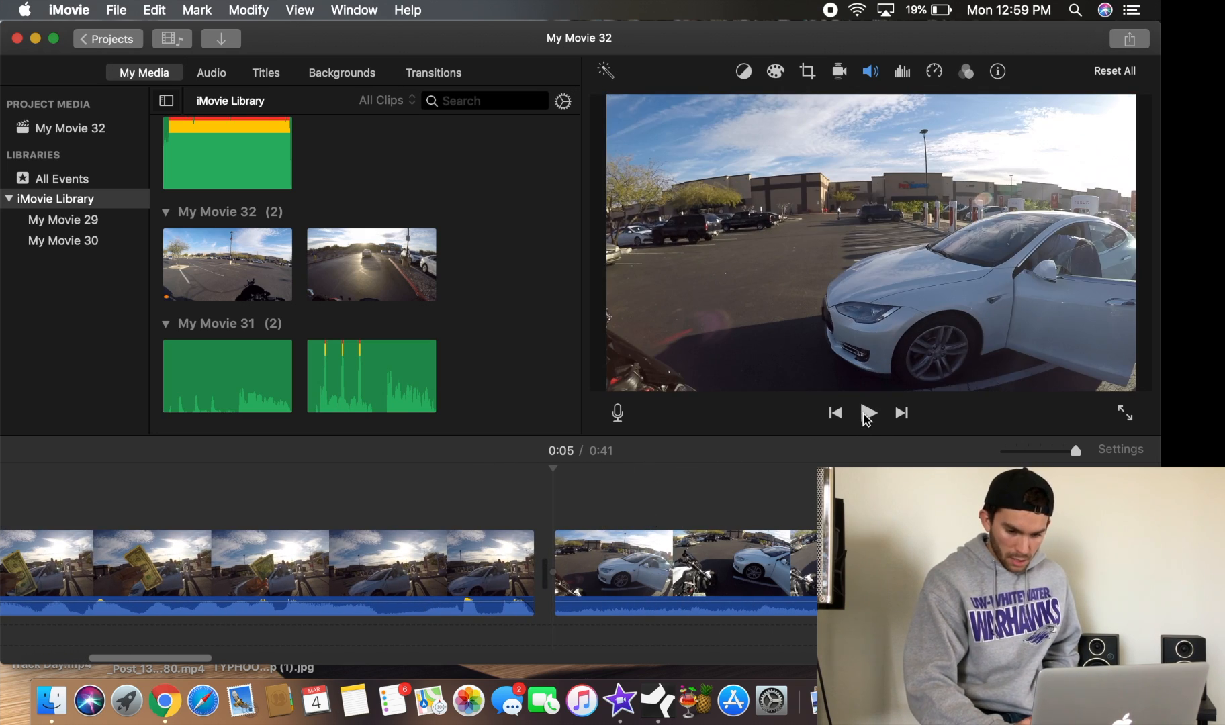
scroll(803, 499, "right", 3)
scroll(803, 498, "right", 3)
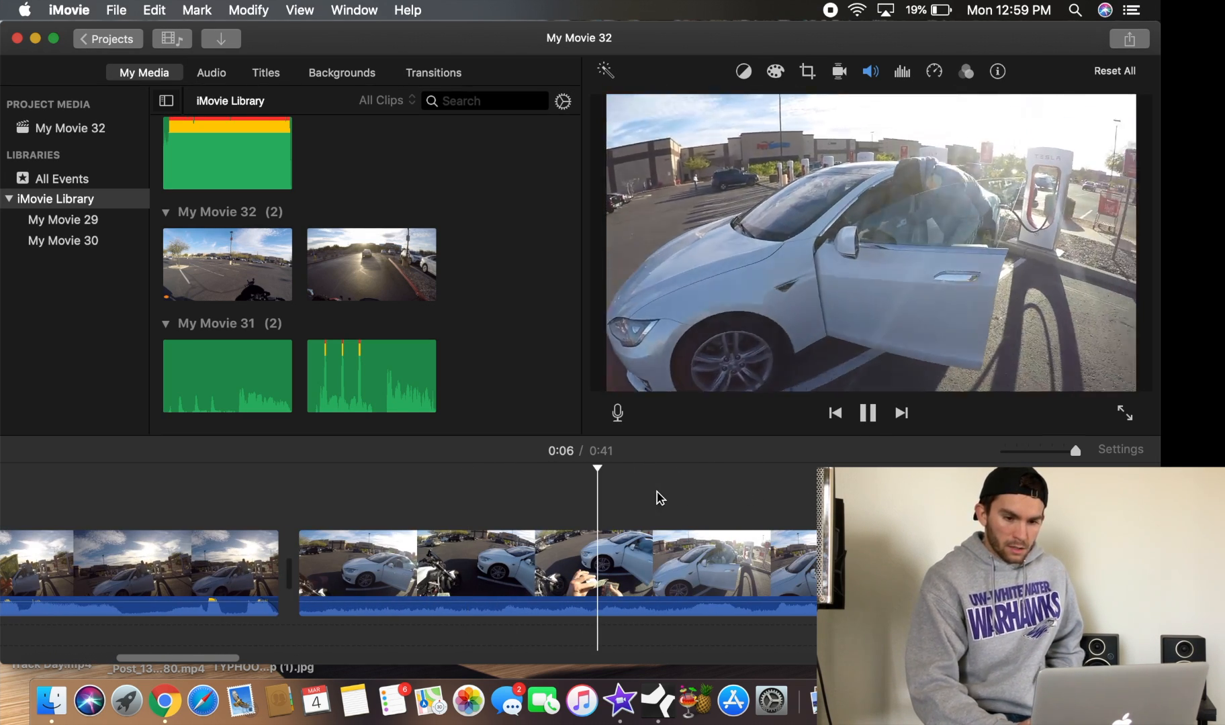
scroll(656, 499, "right", 2)
scroll(493, 495, "left", 4)
left_click(478, 493)
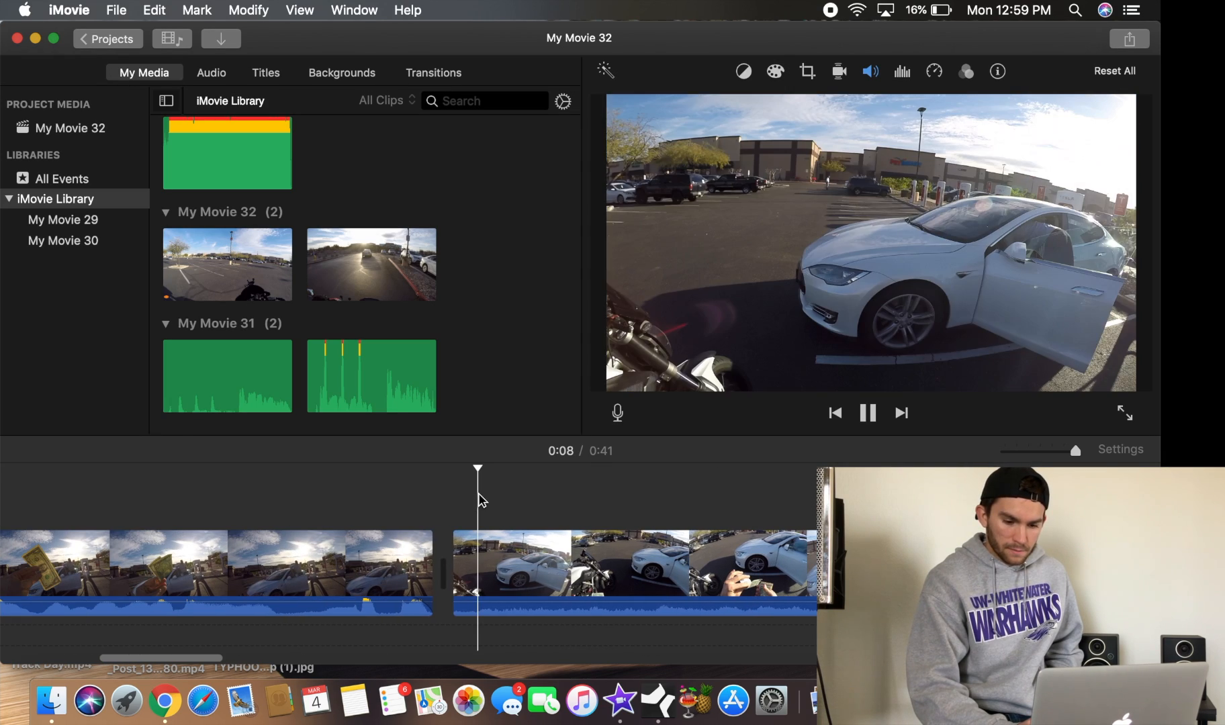
left_click(624, 494)
left_click(455, 594)
left_click_drag(454, 580, 617, 566)
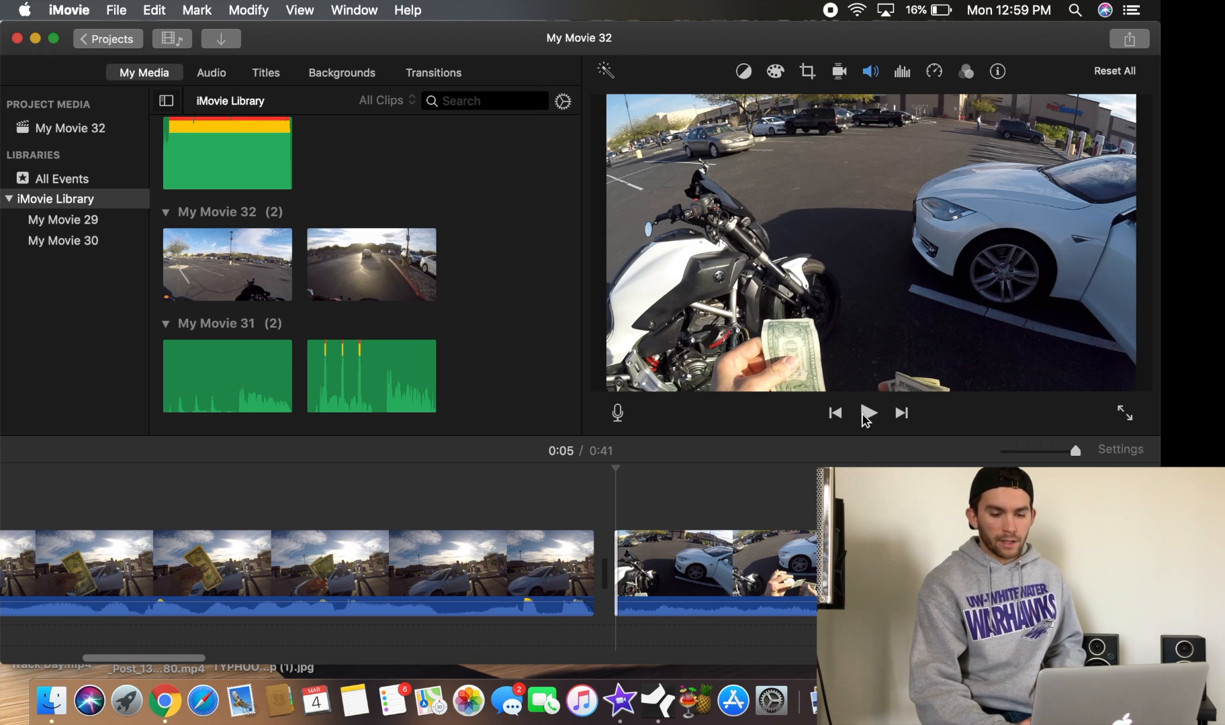
left_click(868, 414)
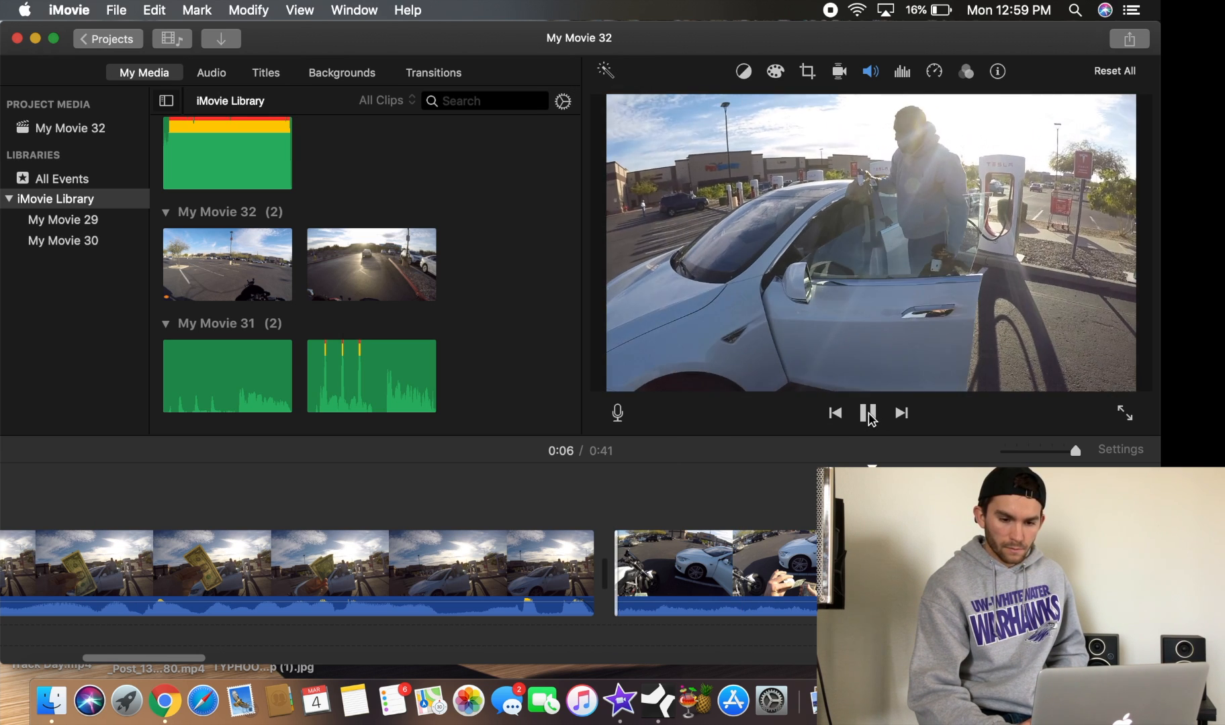
left_click(868, 414)
left_click(835, 413)
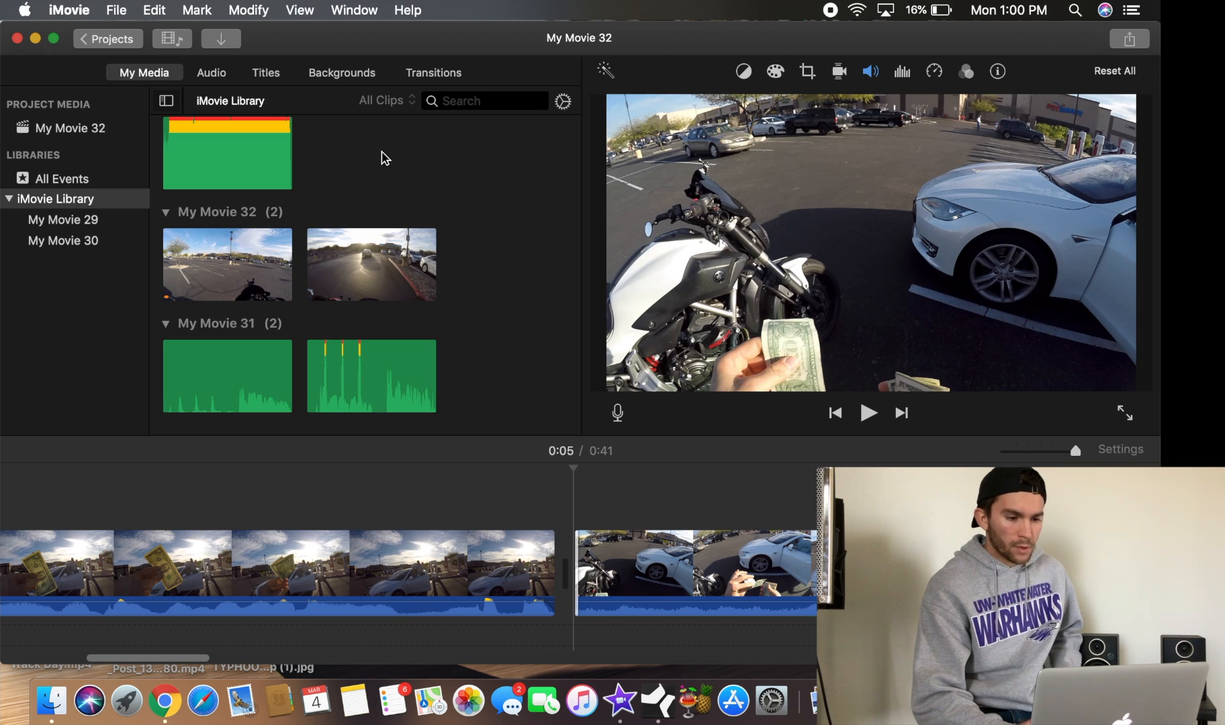
Browse the Audio, Titles, Backgrounds and Transitions libraries and scroll through the title styles
left_click(210, 74)
left_click(266, 73)
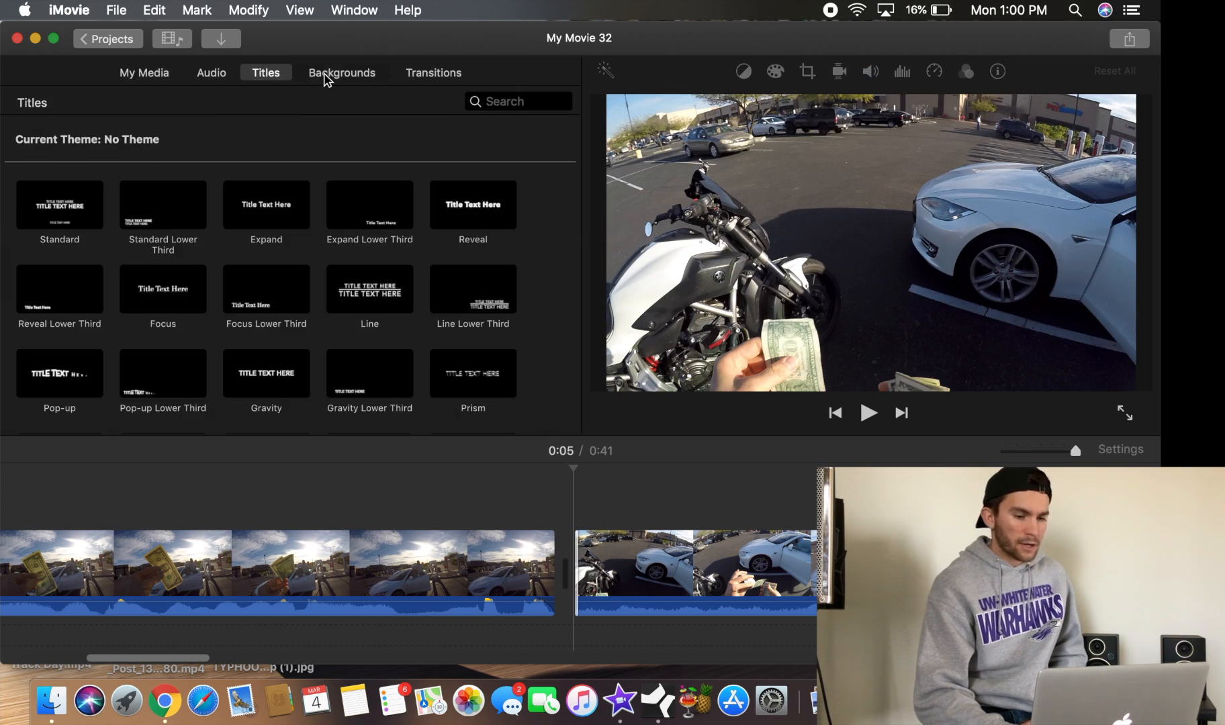
left_click(326, 75)
left_click(424, 75)
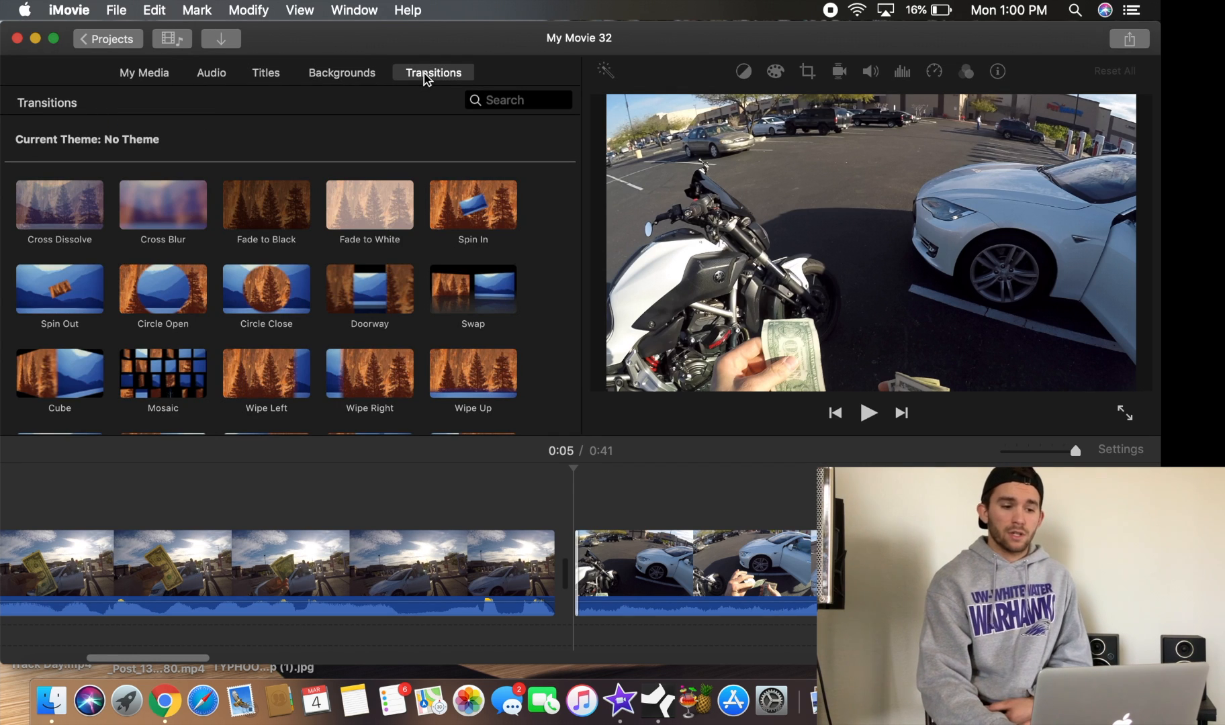
left_click(268, 75)
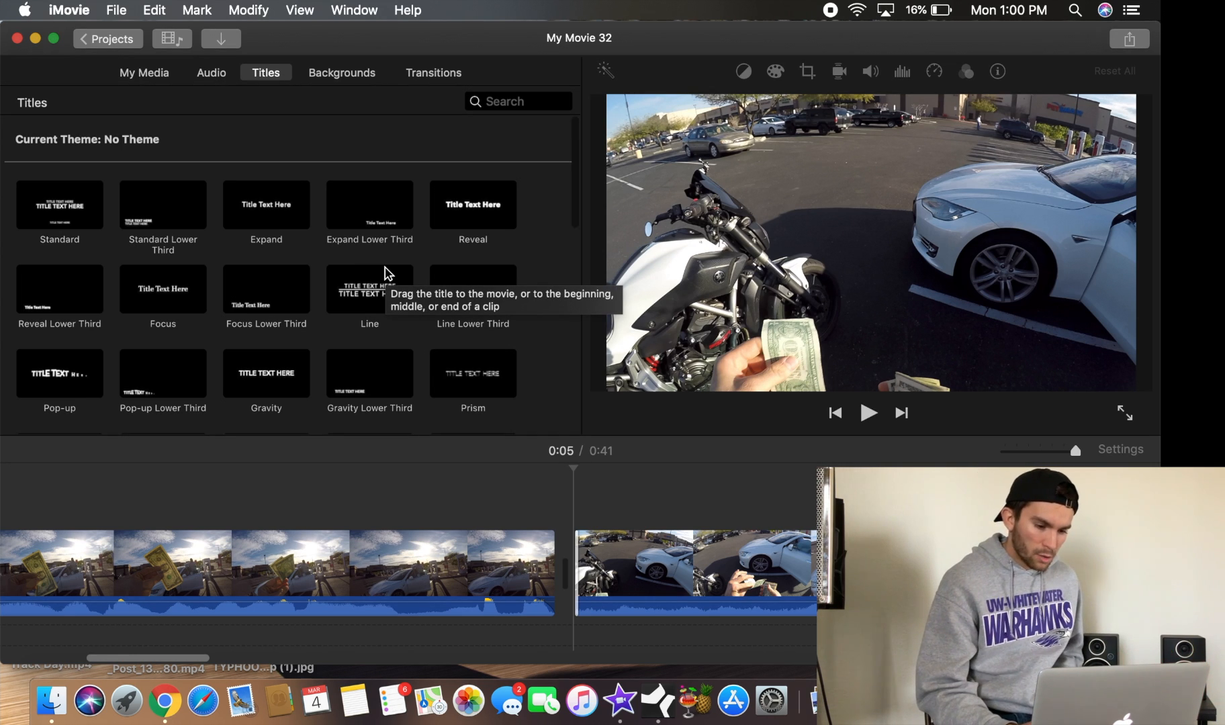
scroll(386, 273, "down", 4)
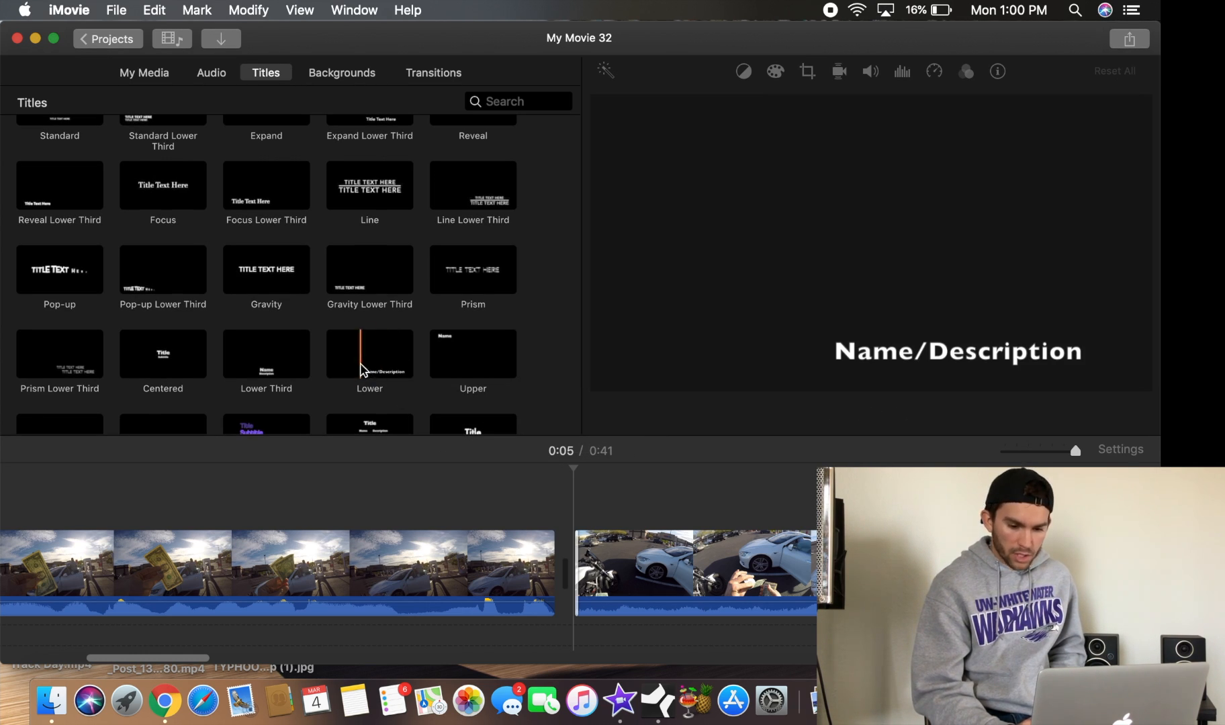
Add the Lower title over the start of the newly added clip and preview it
left_click_drag(383, 366, 573, 498)
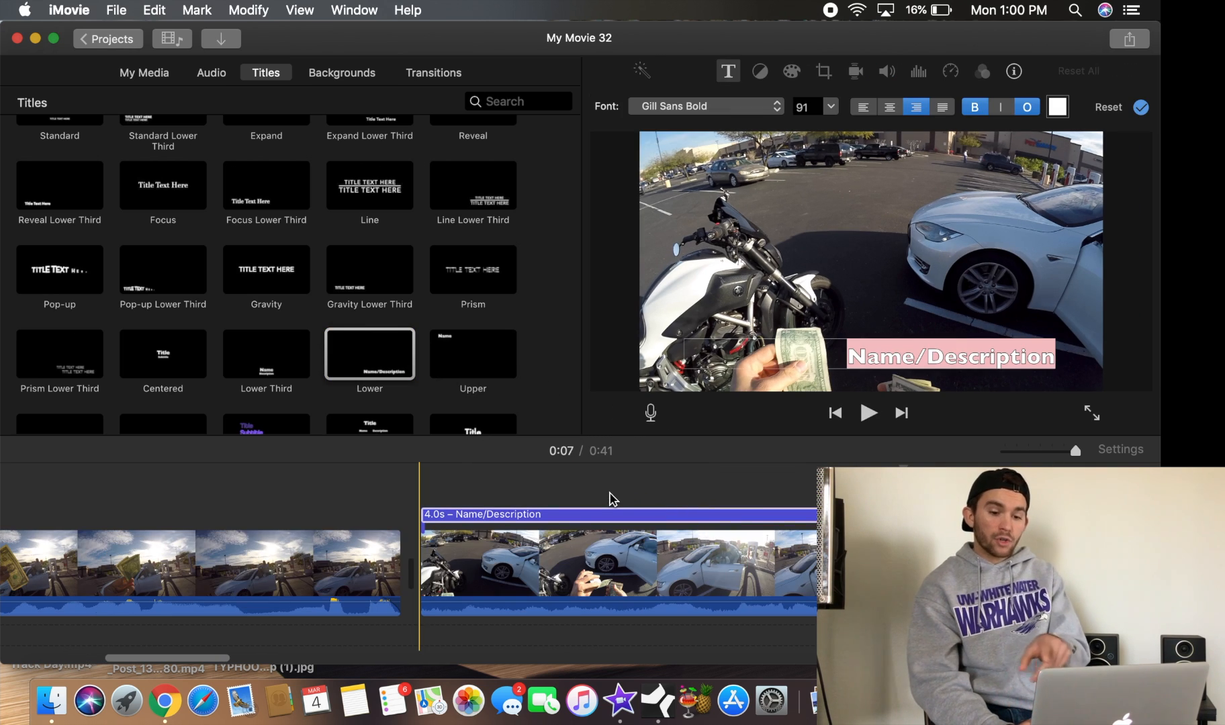
left_click(484, 486)
left_click(839, 415)
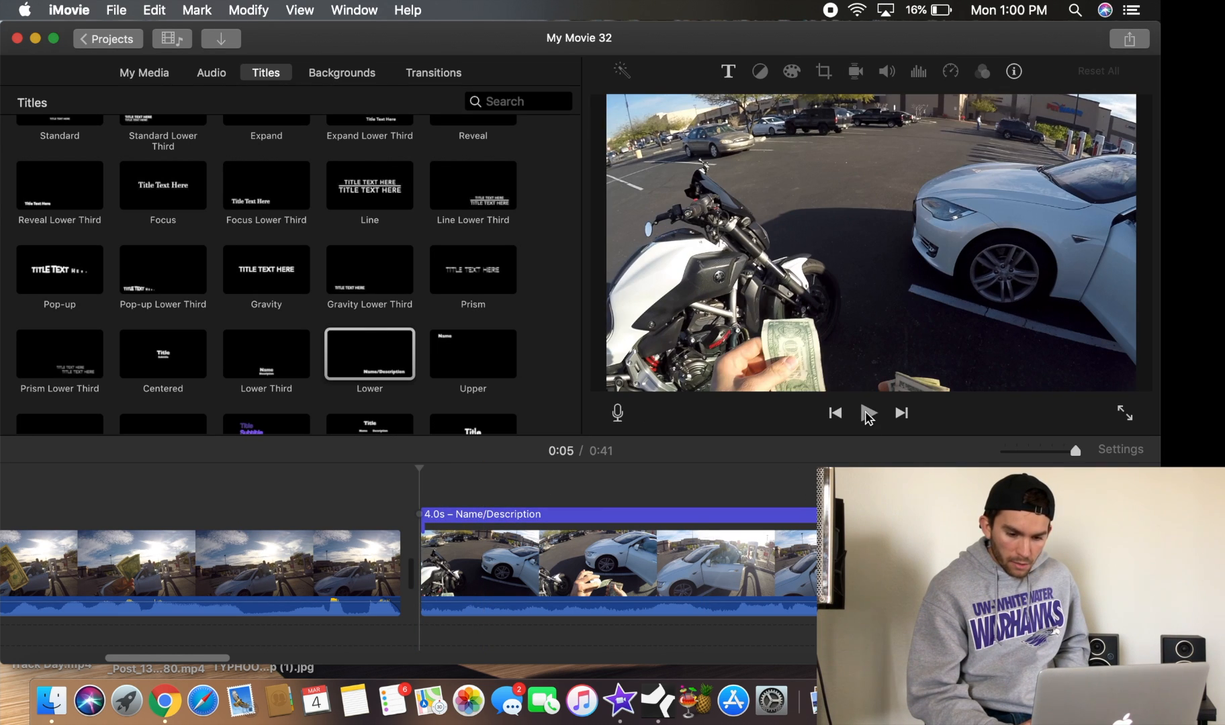
left_click(869, 414)
left_click(868, 414)
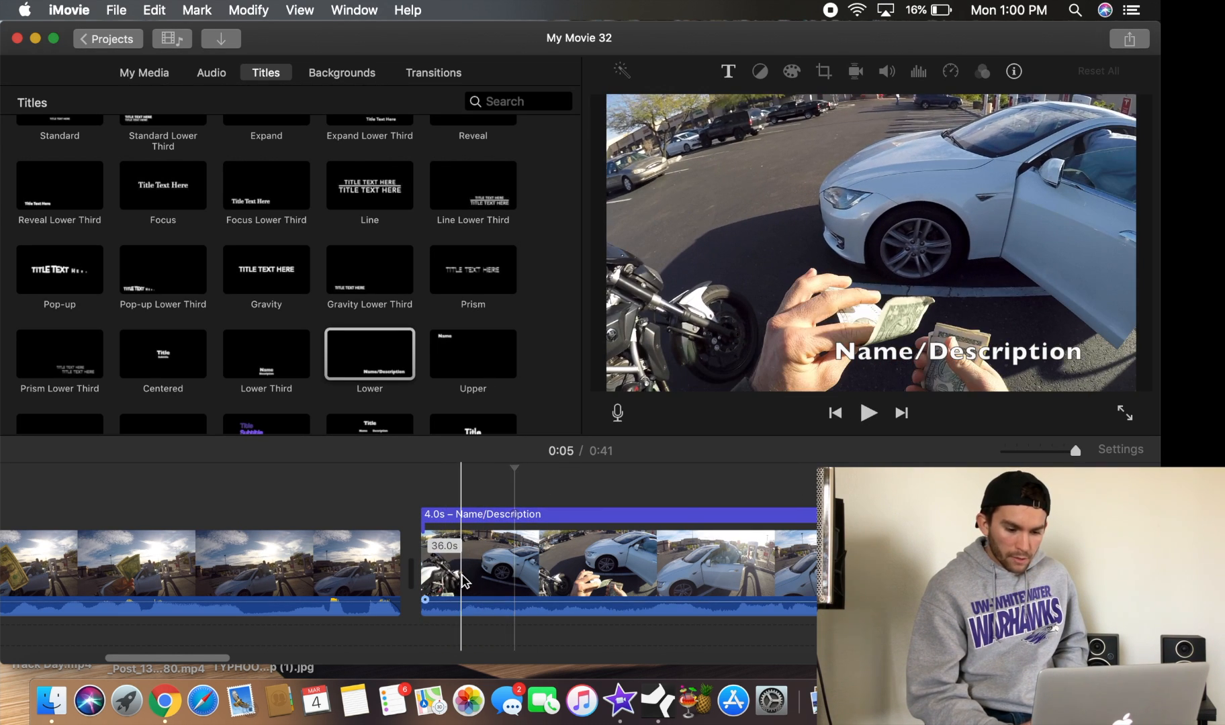
Move the title slightly later along the third clip
left_click(465, 601)
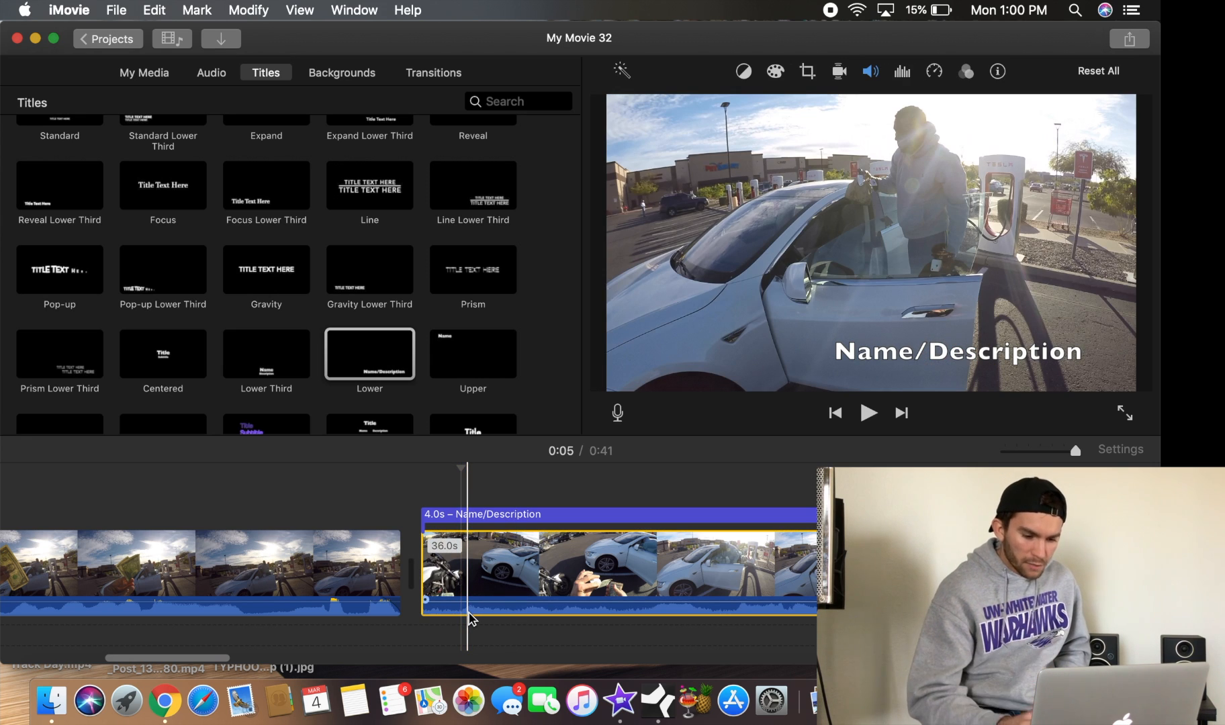
left_click(449, 515)
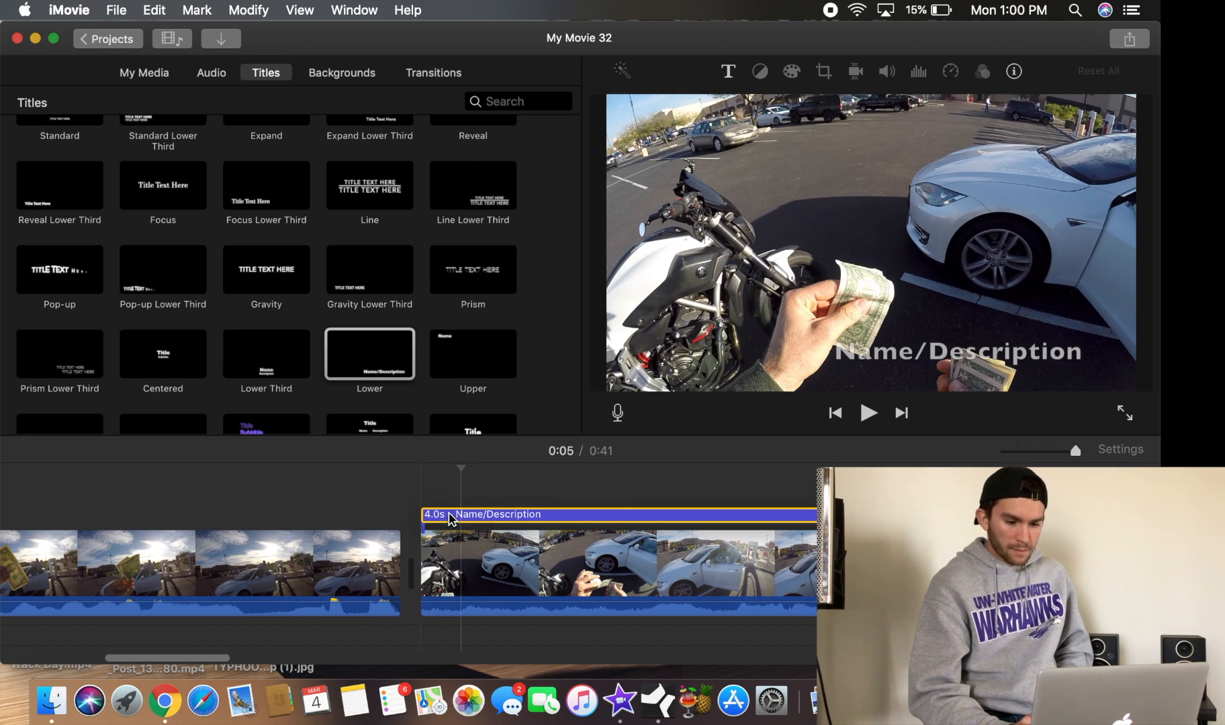
left_click_drag(449, 516, 490, 516)
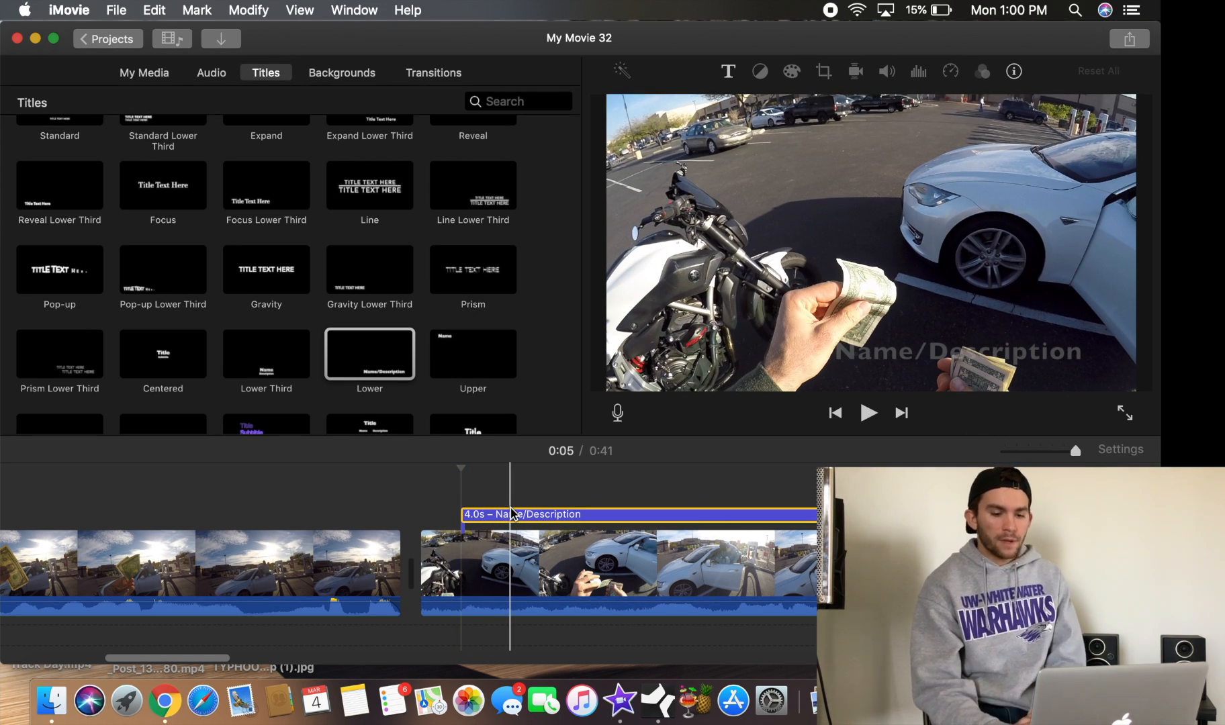
Open the title for editing and delete its Name/Description placeholder text
double_click(575, 515)
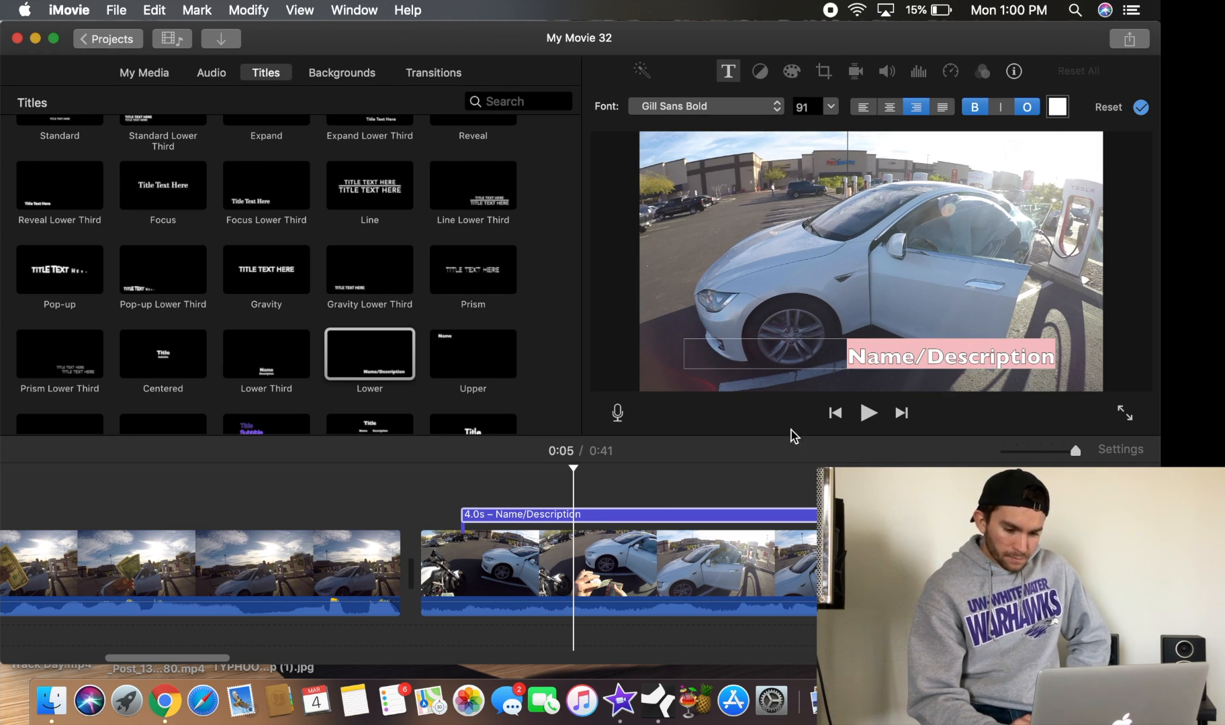
key("BackSpace")
type("jhfhfhdhfd")
key("BackSpace")
key("BackSpace")
key("BackSpace")
key("BackSpace")
key("BackSpace")
key("BackSpace")
key("BackSpace")
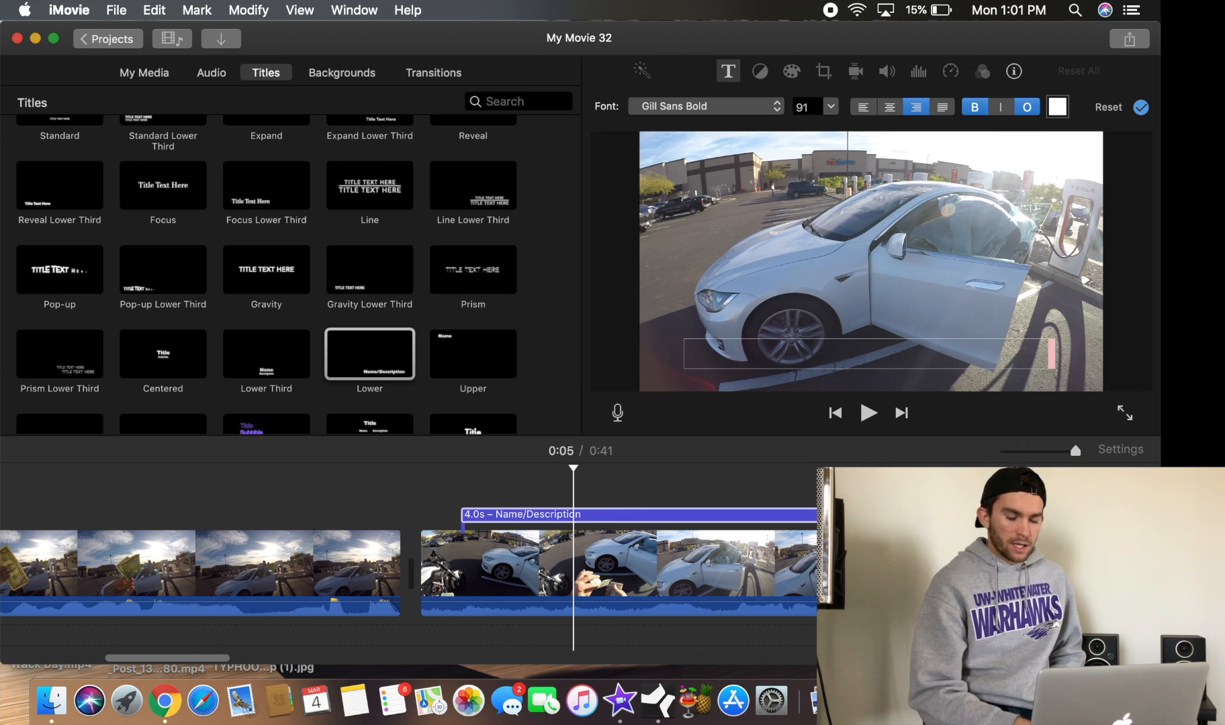
Preview the clip and shift the title slightly earlier along it
left_click(845, 414)
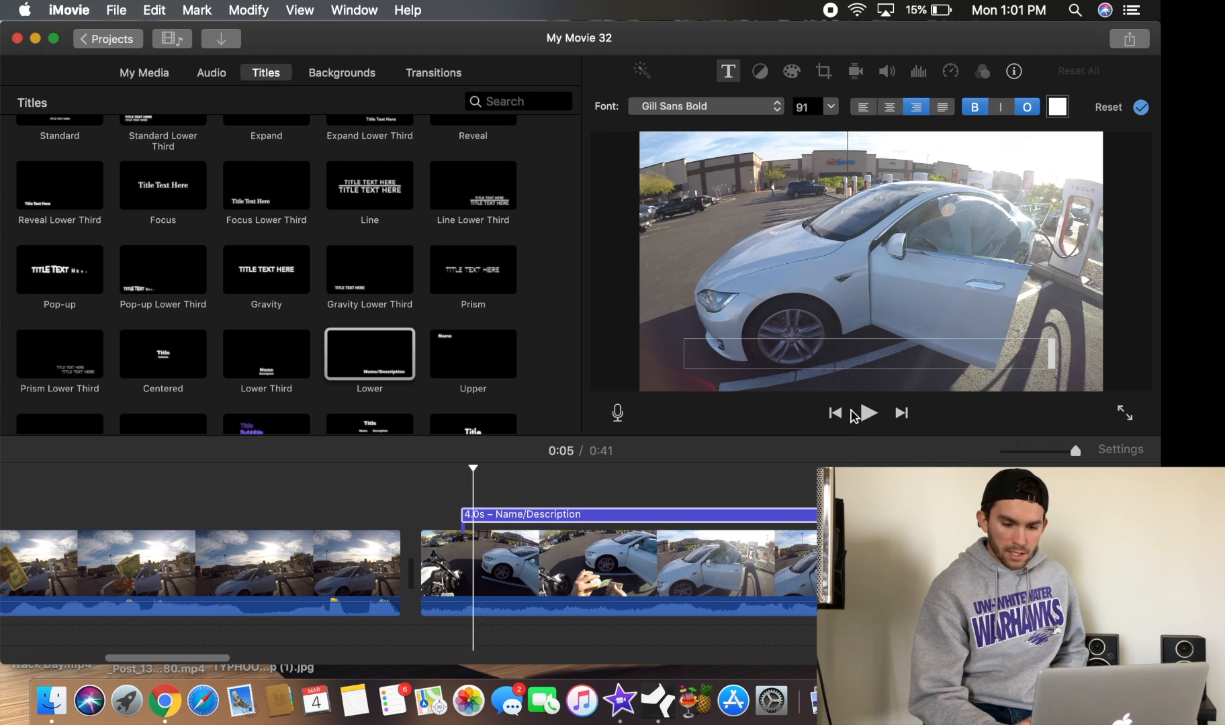
left_click(868, 413)
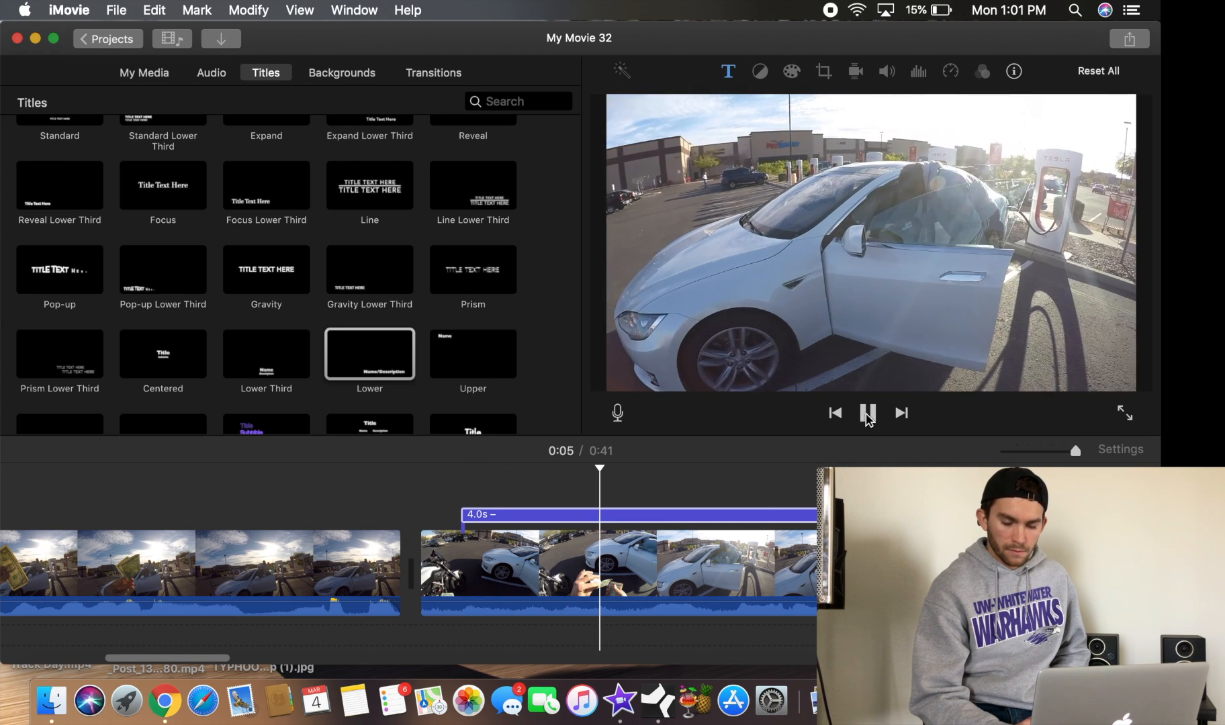
left_click(868, 413)
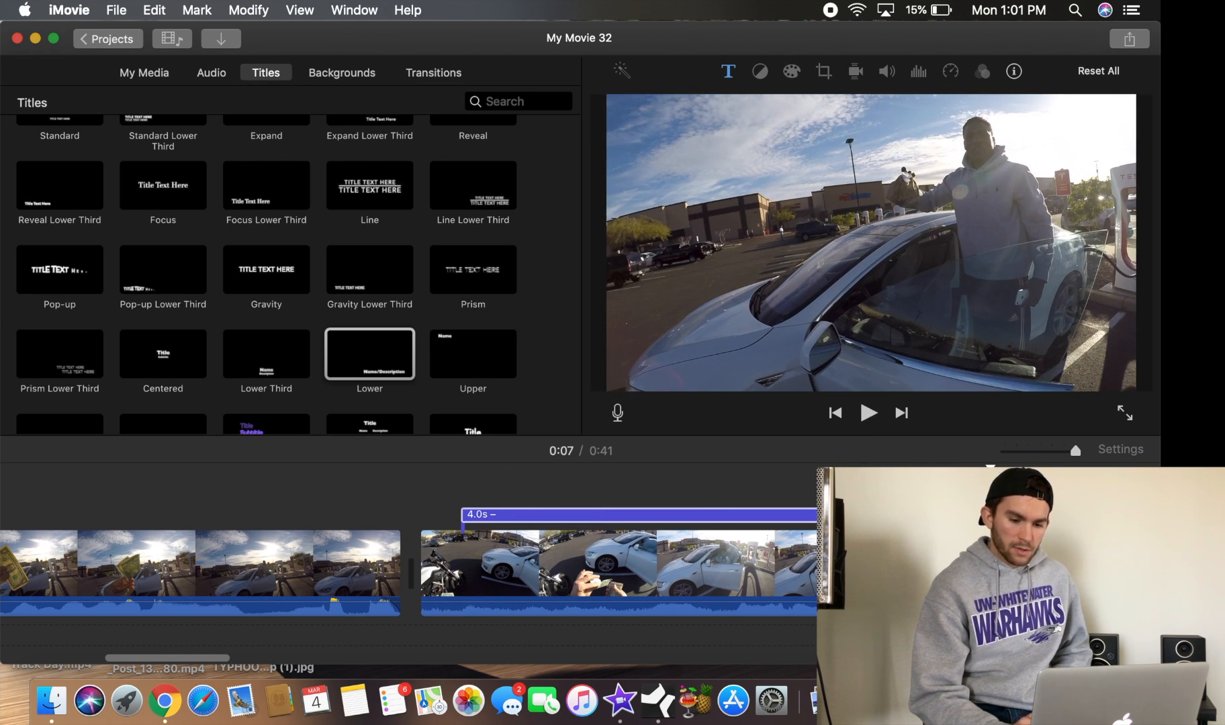
left_click(794, 515)
left_click_drag(793, 516, 790, 516)
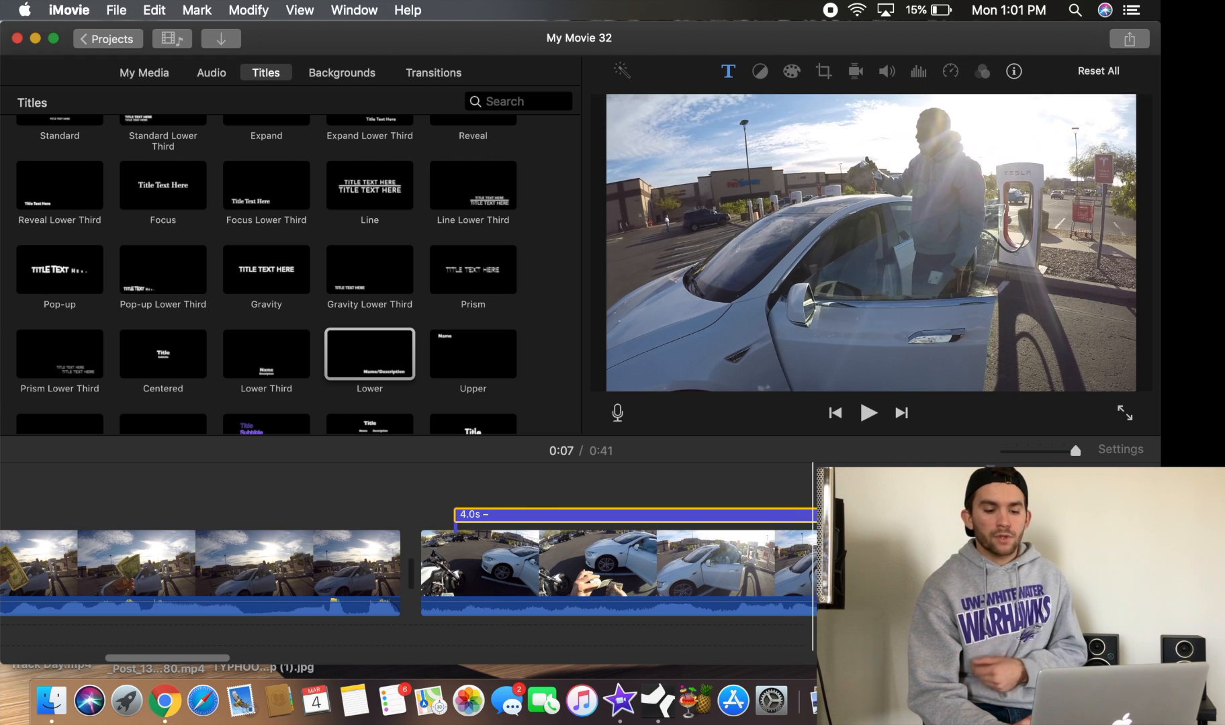
Enter the title text "Bro, I got a whole bag of leftover" with quotation marks
left_click(707, 520)
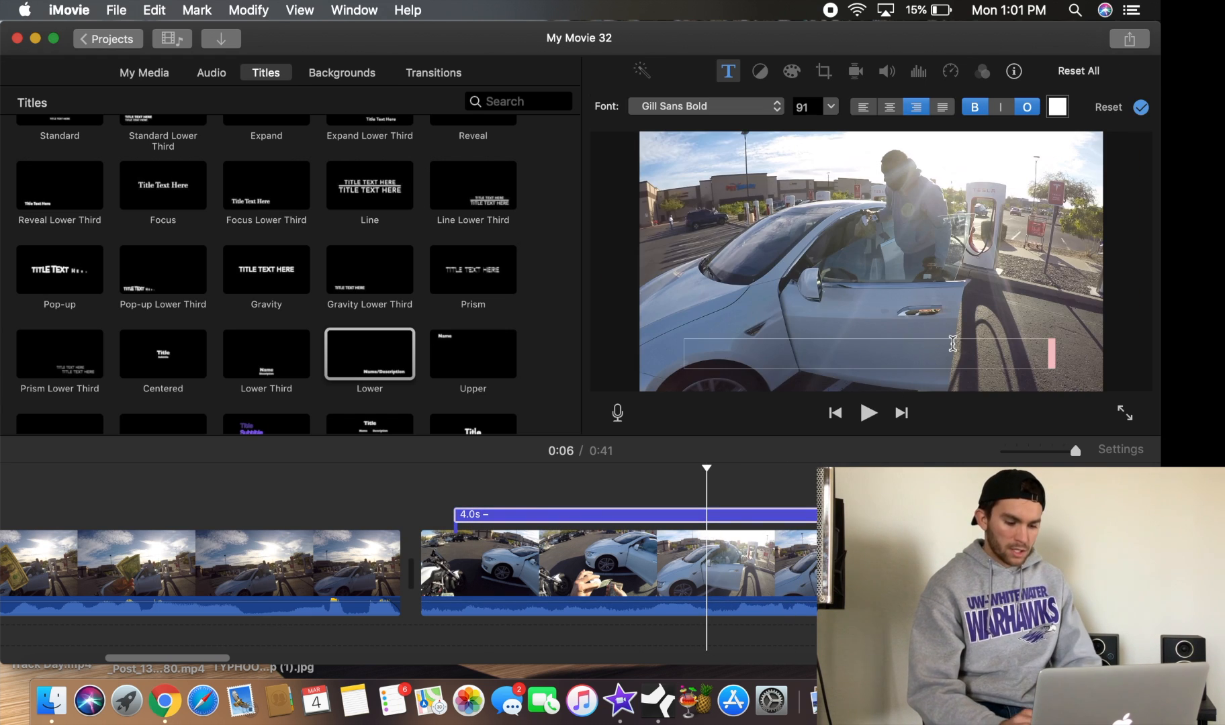
type("\"Bro")
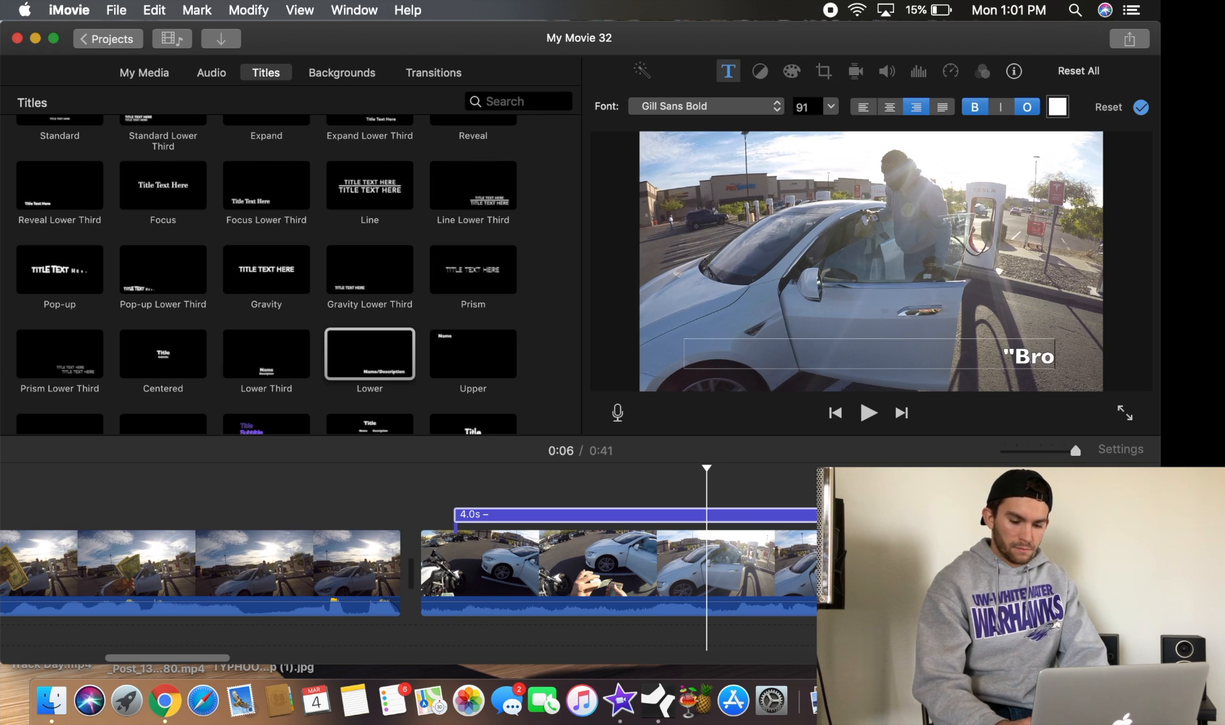
type(", I got a who")
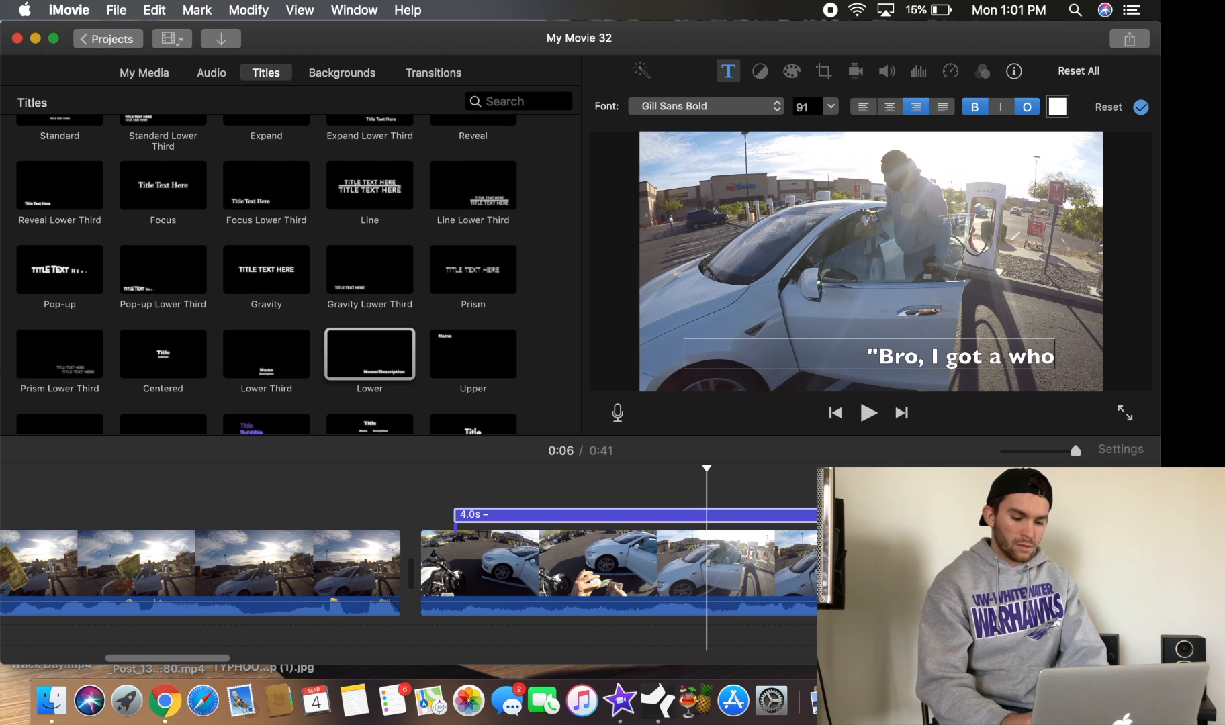
type("le bag o leftover\"")
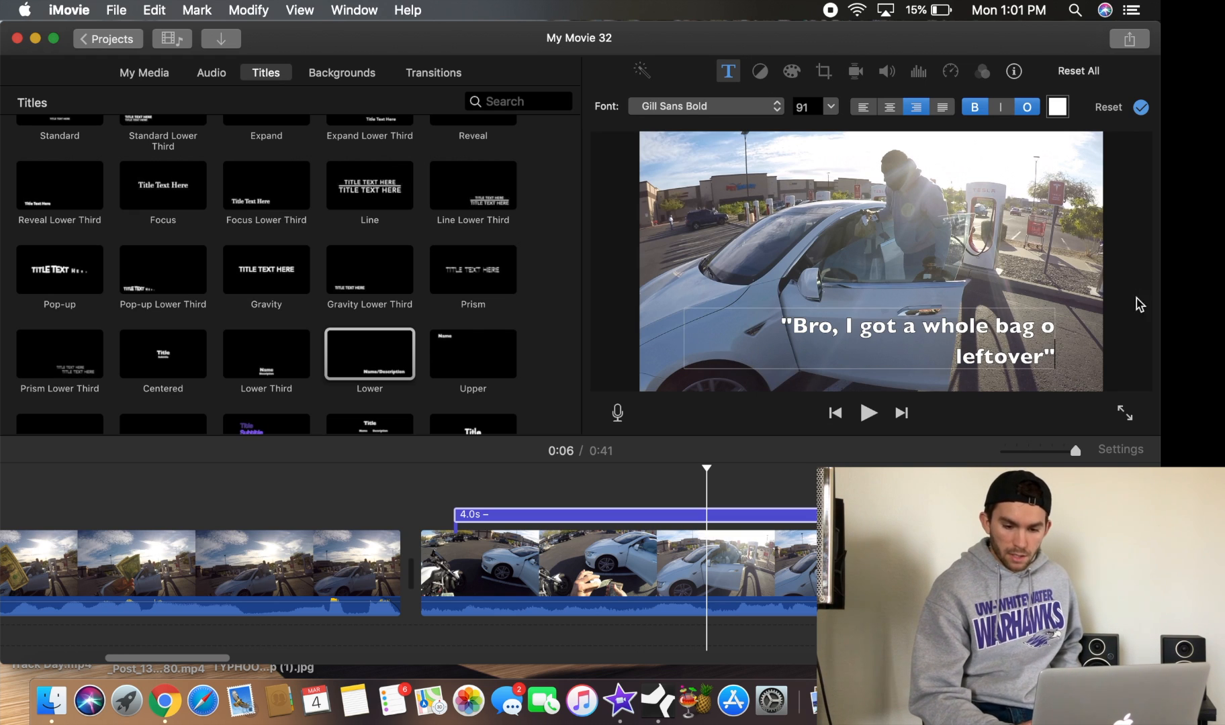
type("f")
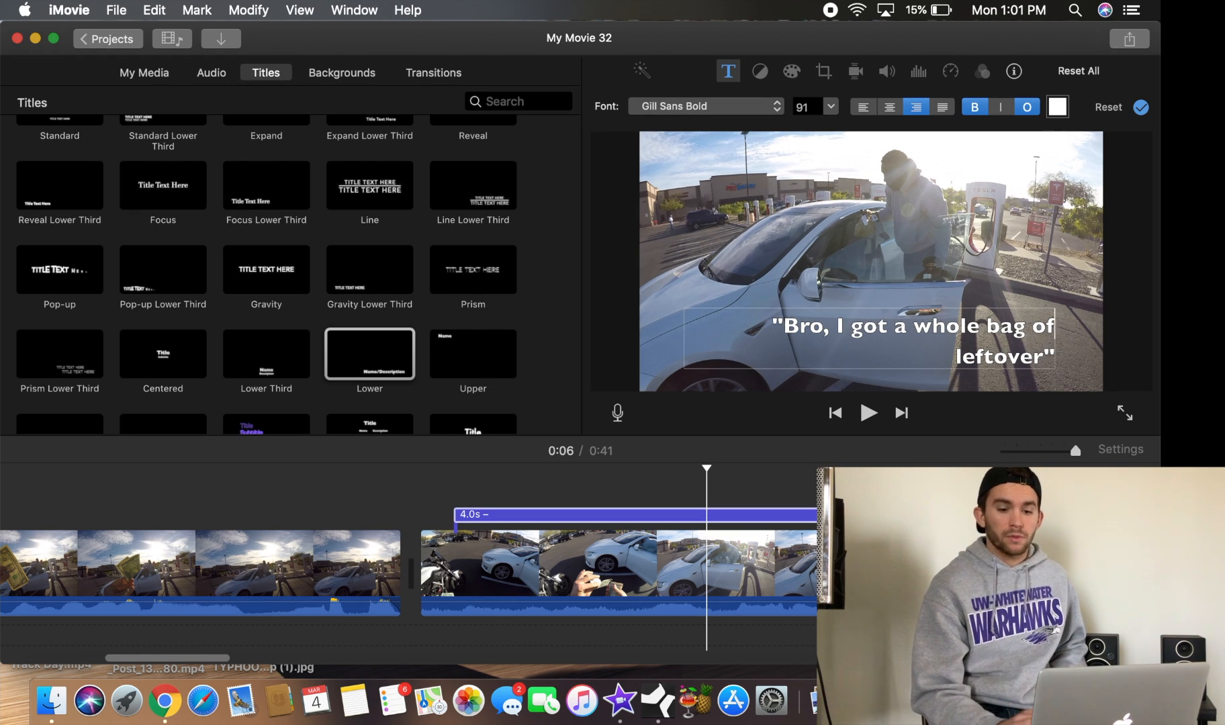
Try different text alignments for the title and settle on centered
left_click(649, 516)
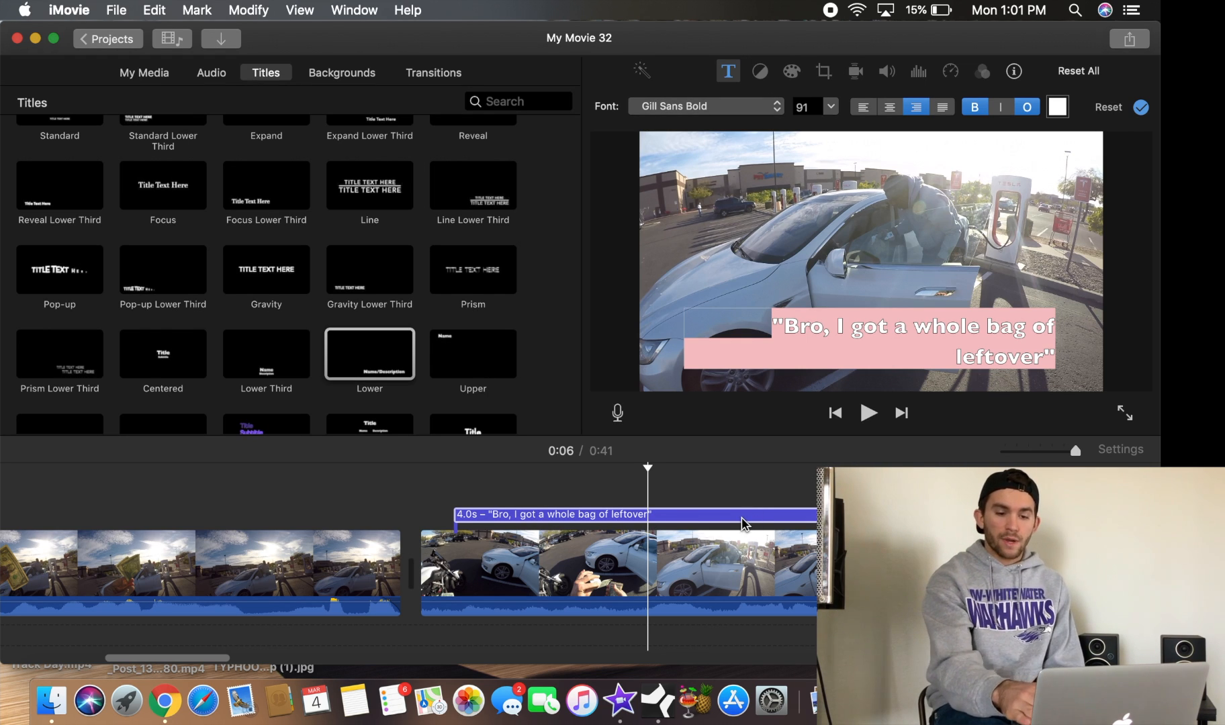
left_click(943, 107)
left_click(890, 109)
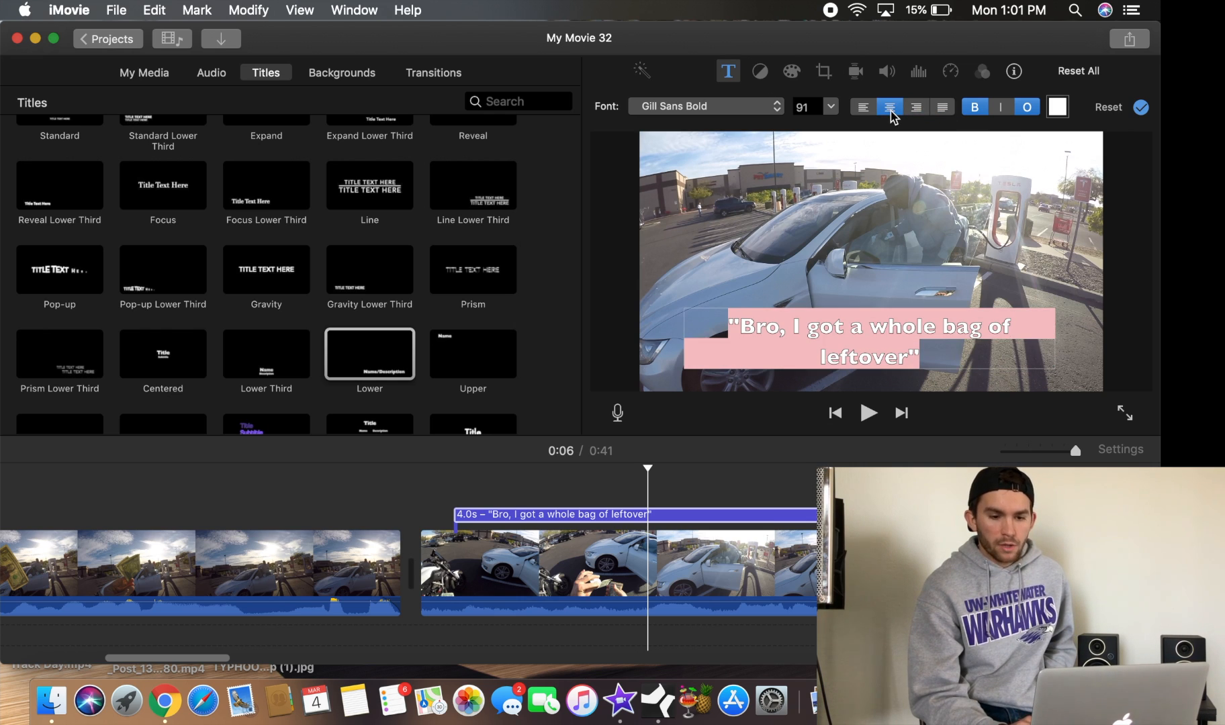
left_click(864, 108)
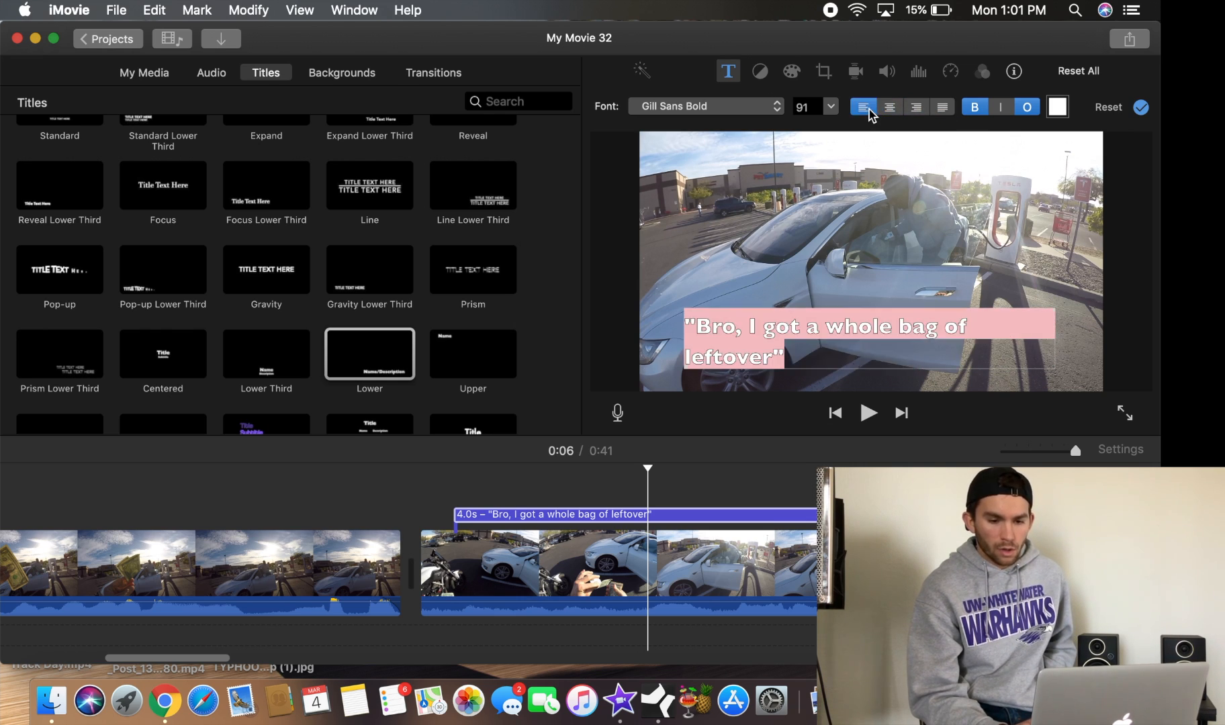
left_click(915, 109)
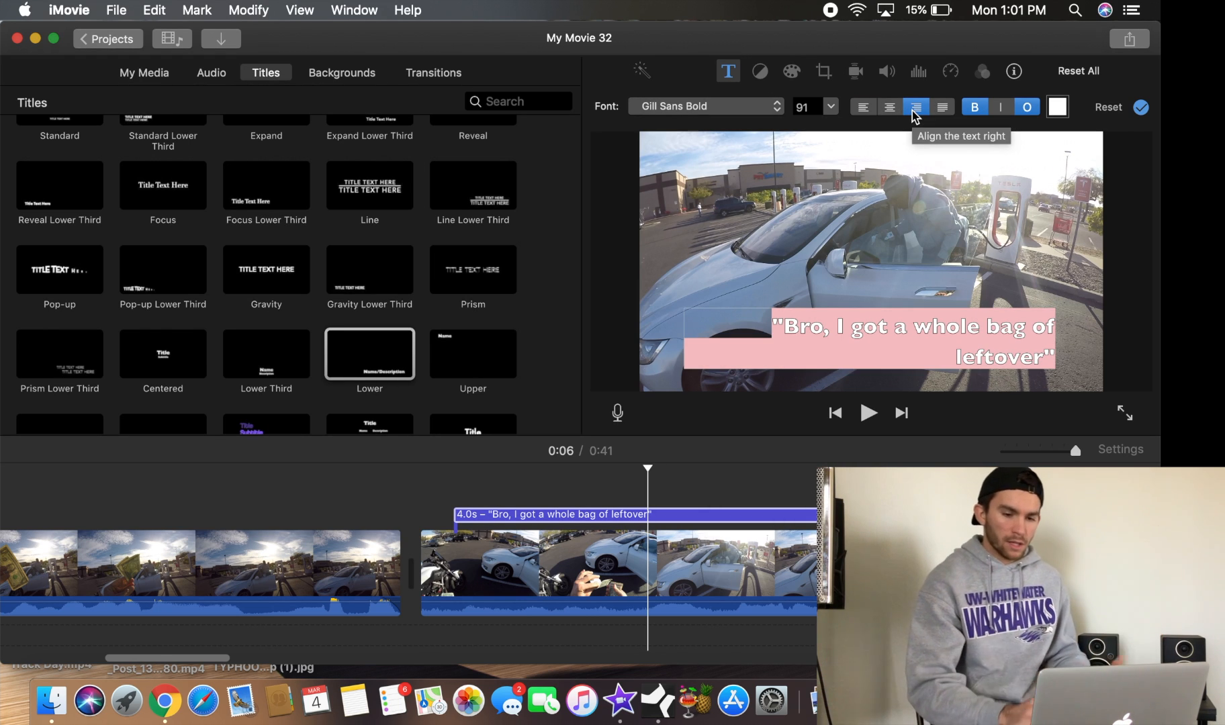
left_click(889, 108)
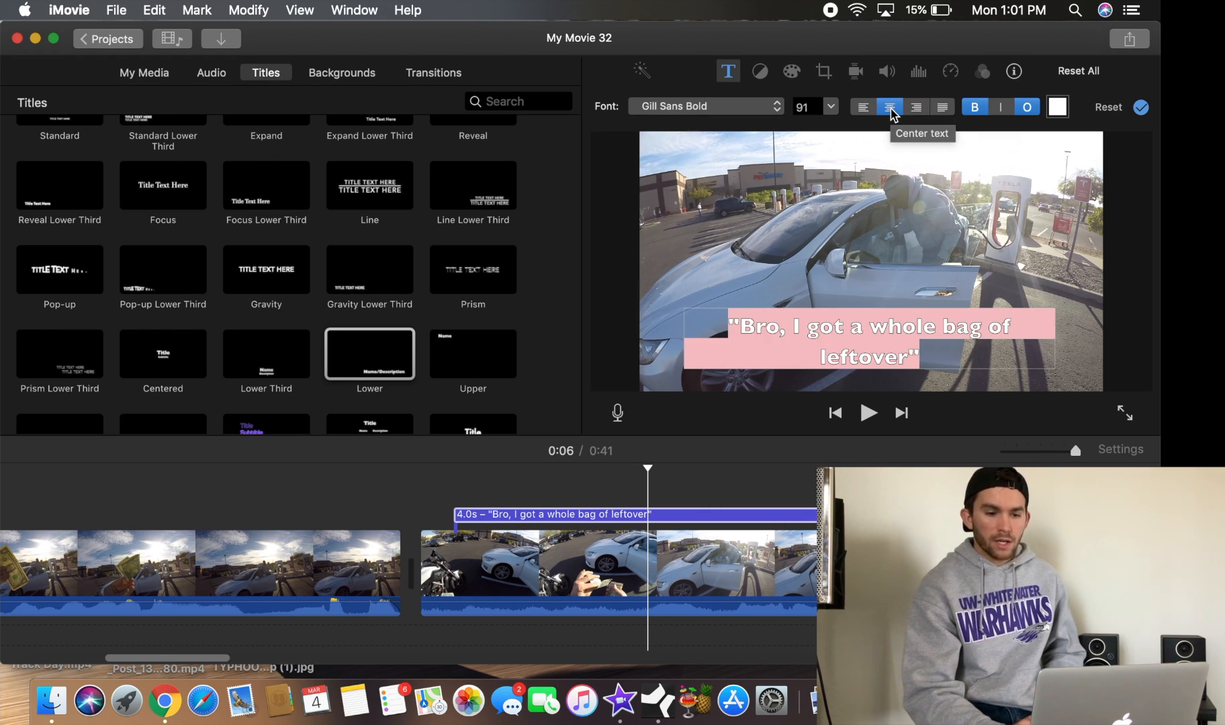
Change the title font to Avenir Next Heavy
left_click(757, 109)
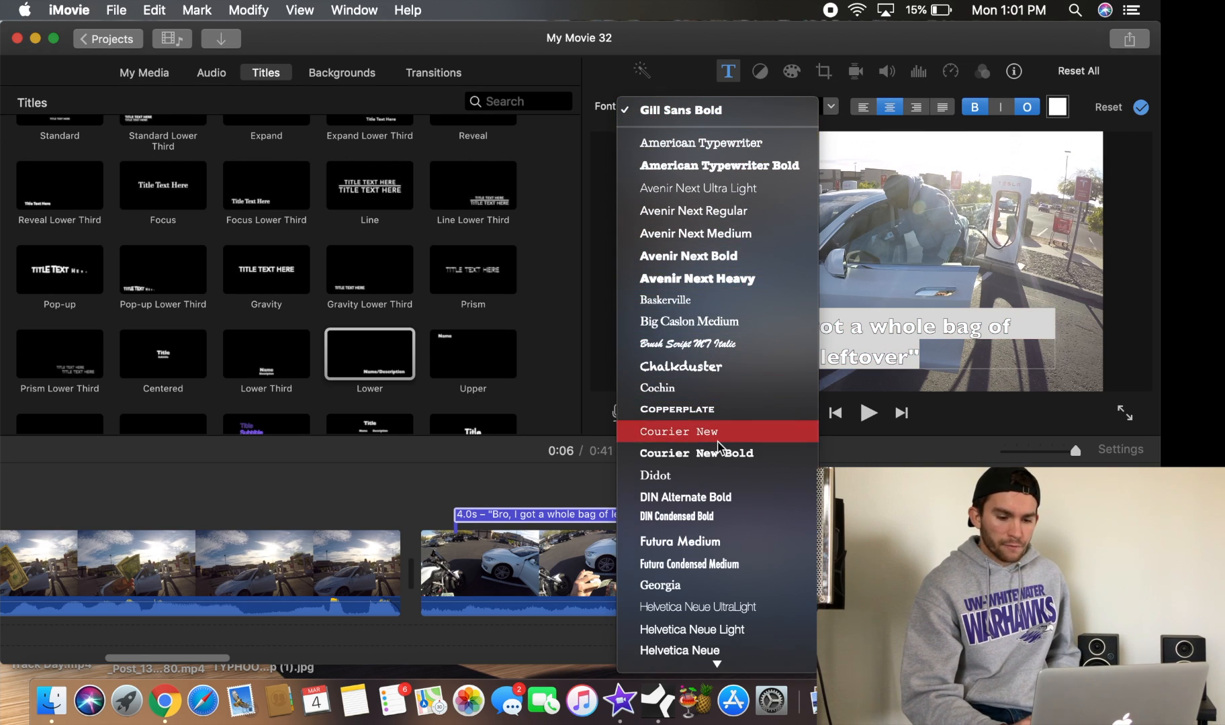
left_click(698, 285)
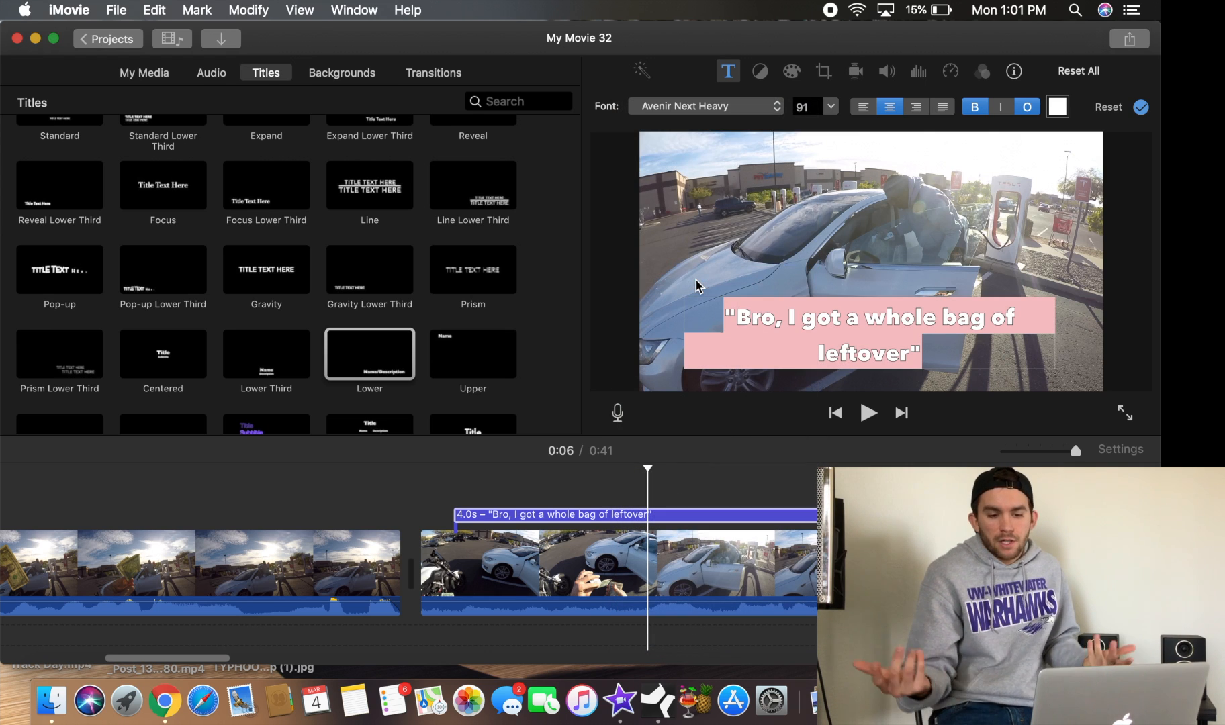
left_click(732, 108)
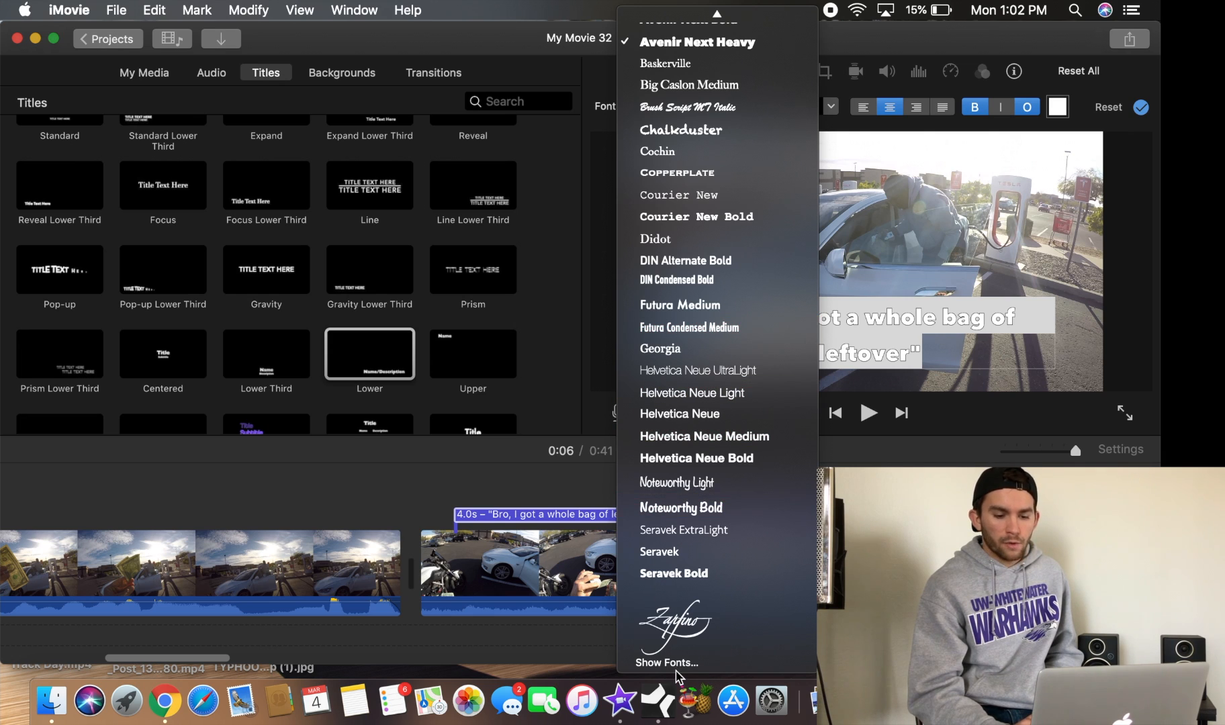
scroll(769, 188, "up", 5)
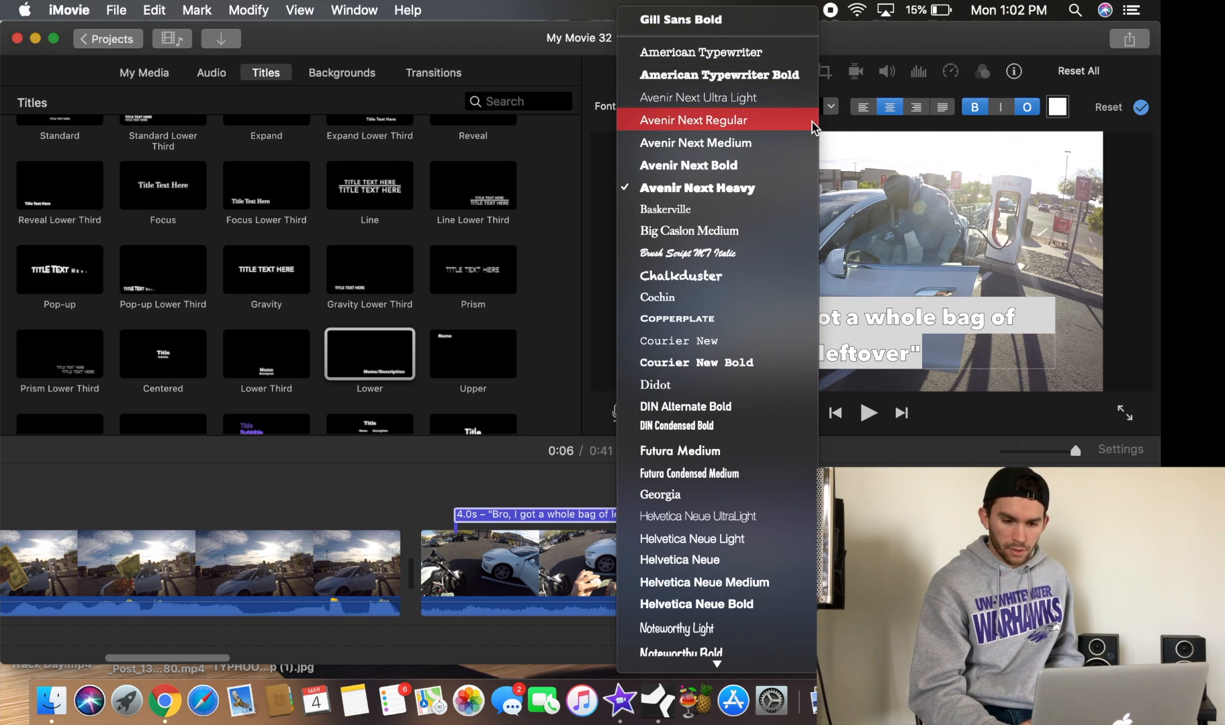
left_click(842, 27)
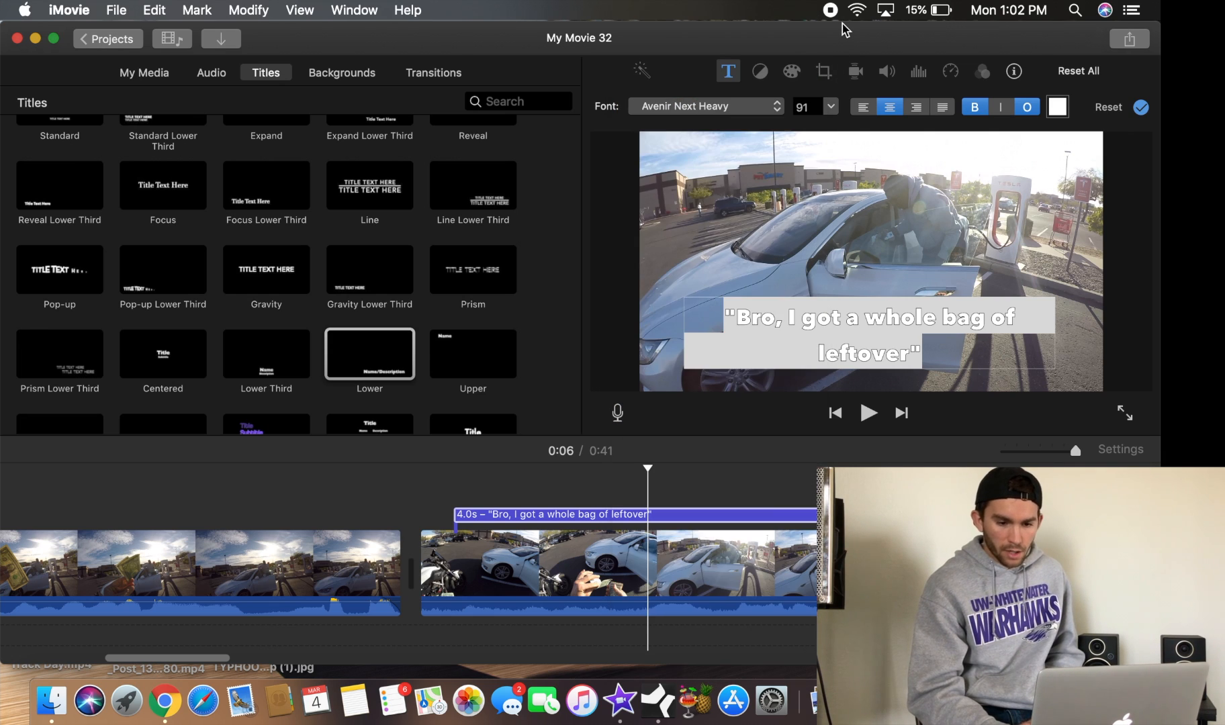
Set the title font size to 75 and apply the title adjustments
left_click(831, 106)
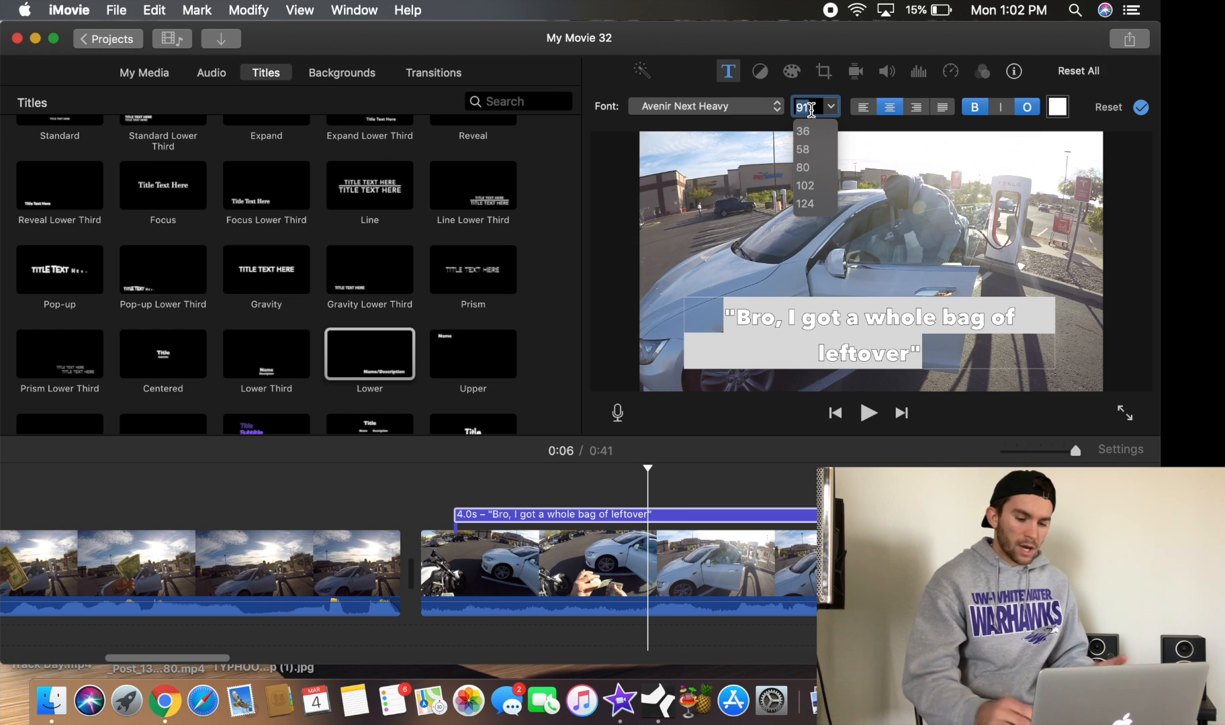
key("Return")
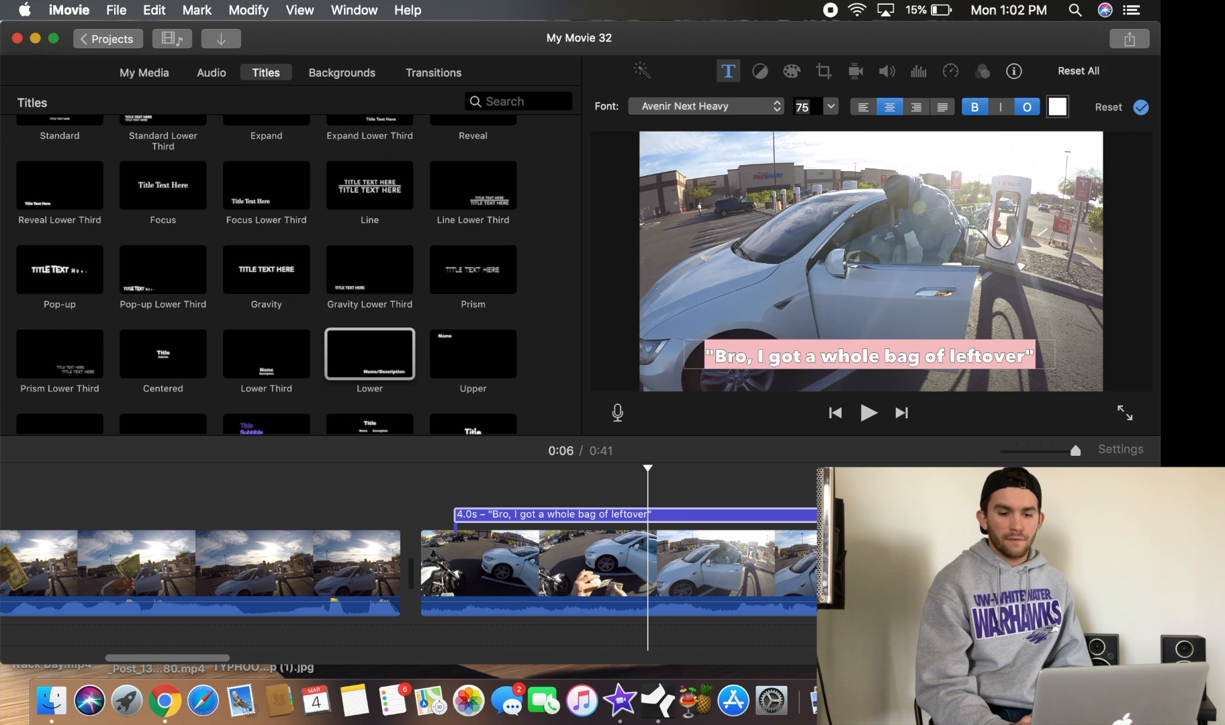
left_click(1142, 107)
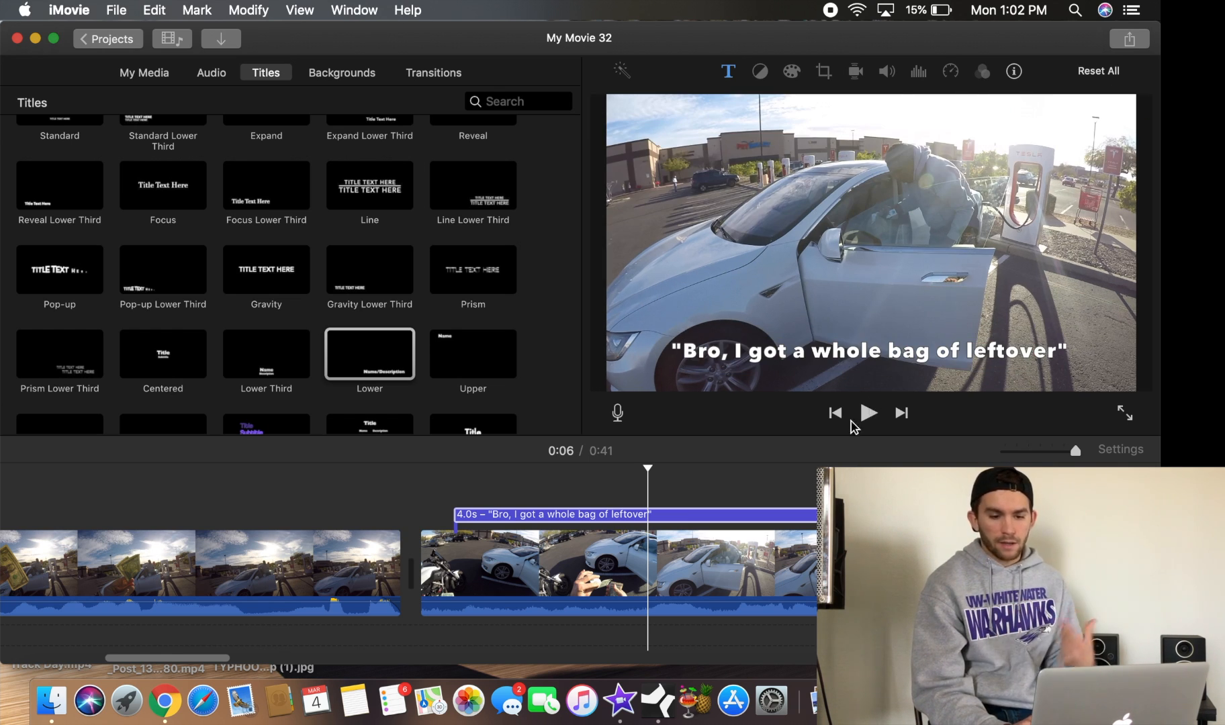
Reopen the title, change its text colour to bright green, and apply the adjustments
double_click(714, 517)
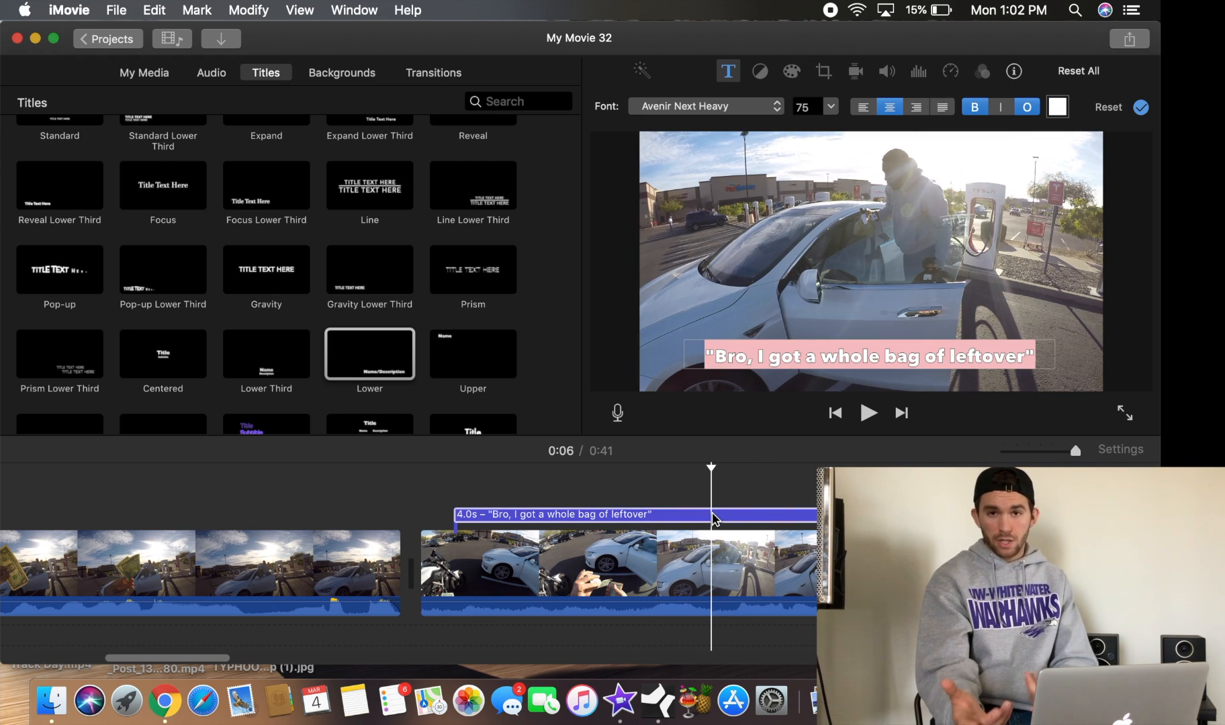
left_click(1057, 107)
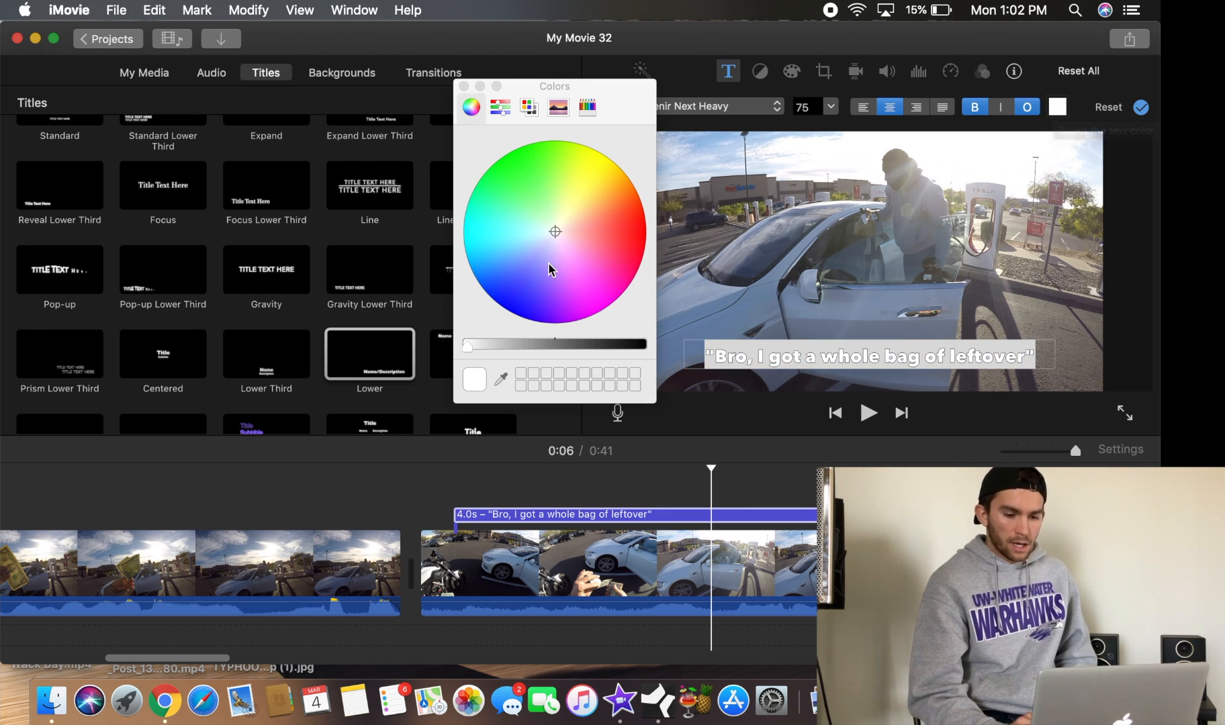
left_click_drag(550, 260, 500, 132)
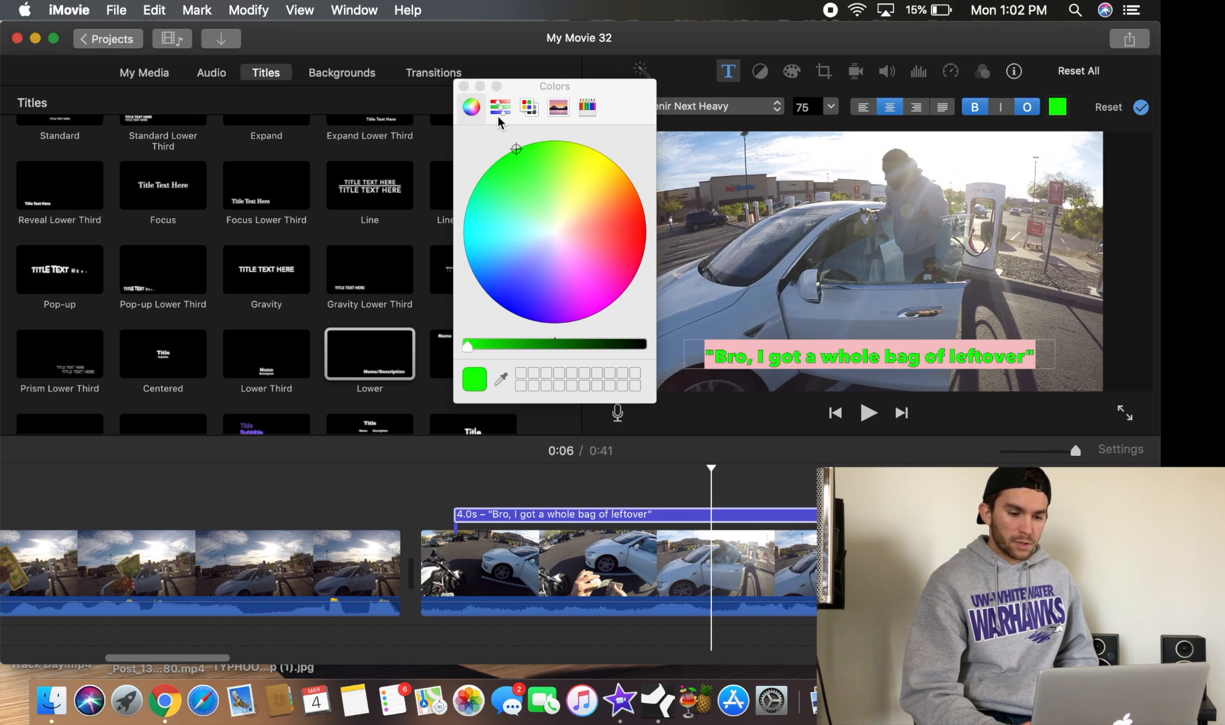
left_click(463, 86)
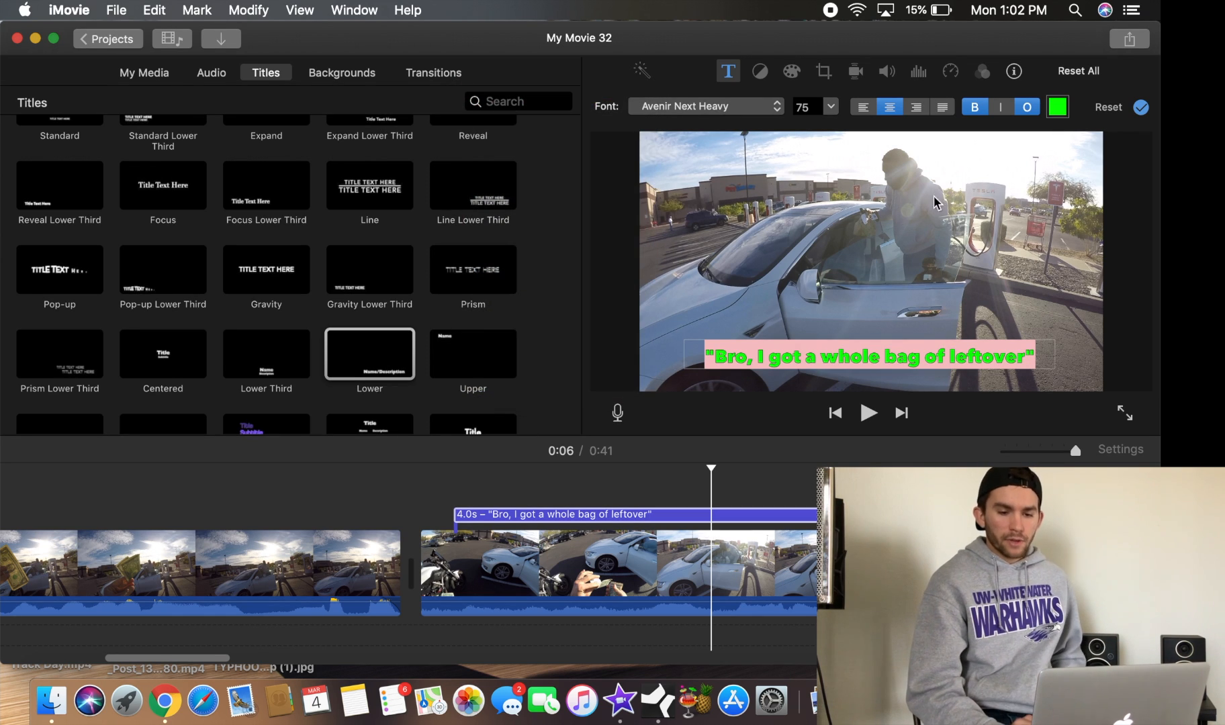
left_click(1142, 109)
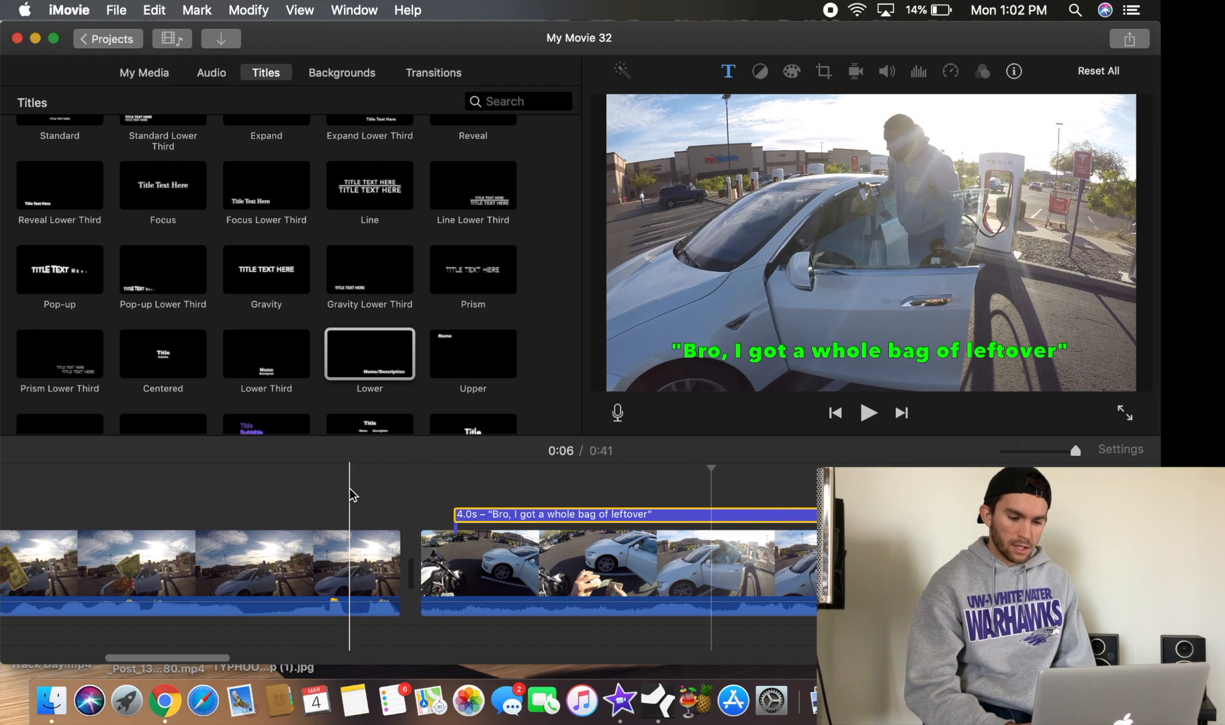
Play back the project from earlier to preview the green title over the third clip
scroll(240, 473, "left", 5)
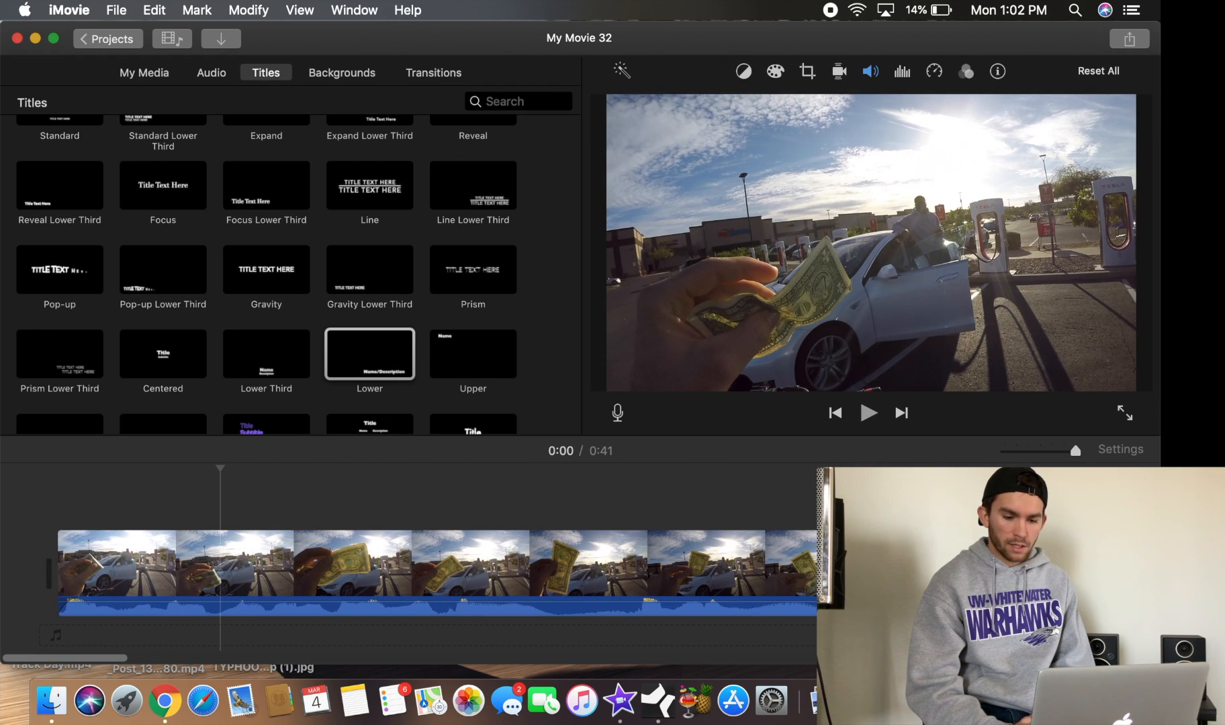
left_click(868, 412)
left_click(642, 494)
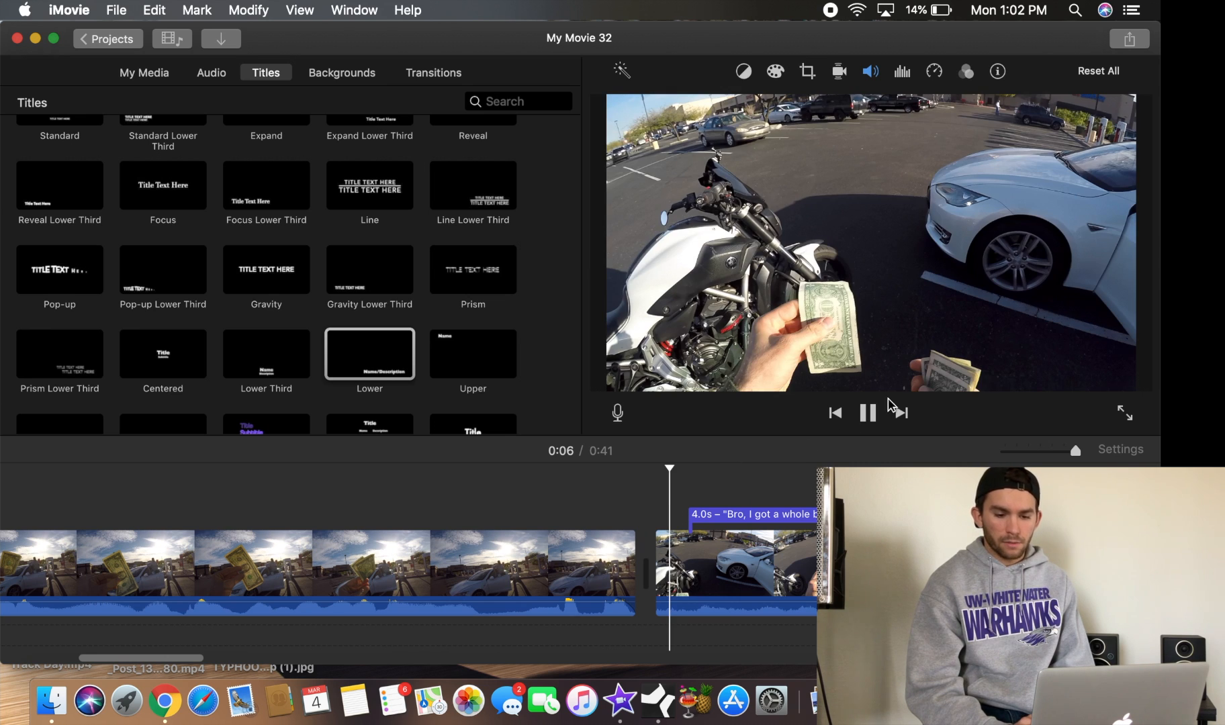
left_click(868, 413)
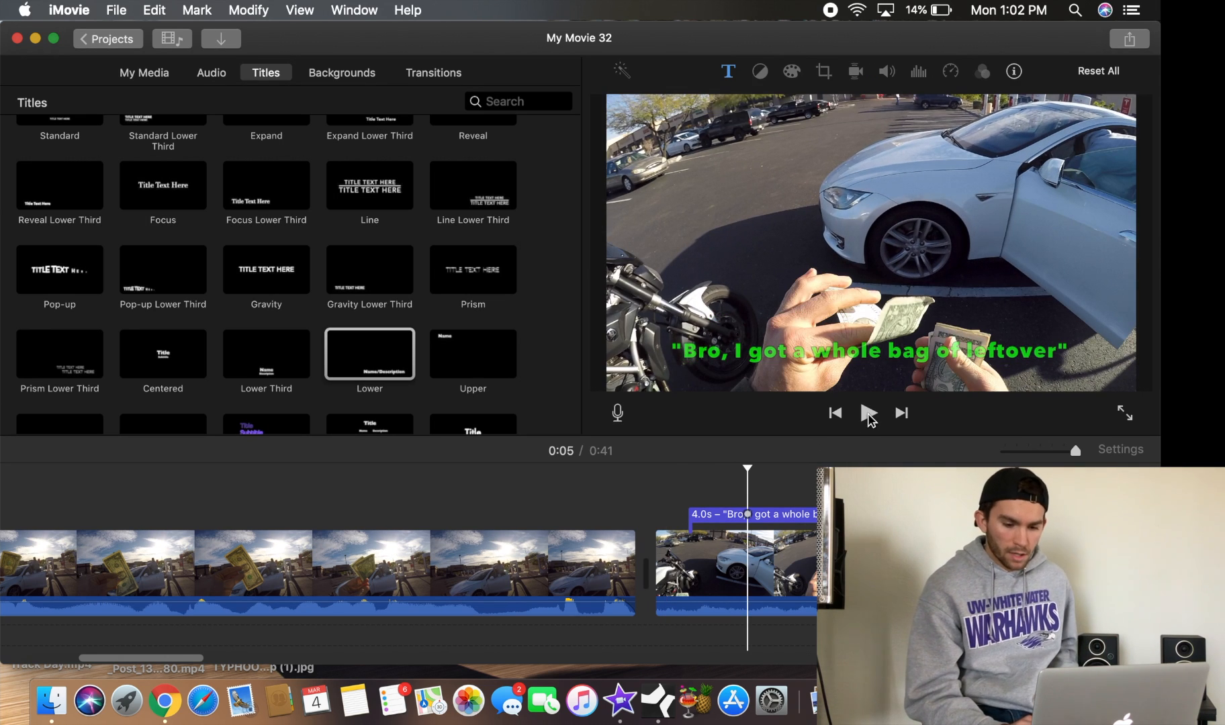
Move the title slightly earlier toward the third clip's start and preview it
left_click_drag(795, 513, 779, 512)
left_click(656, 500)
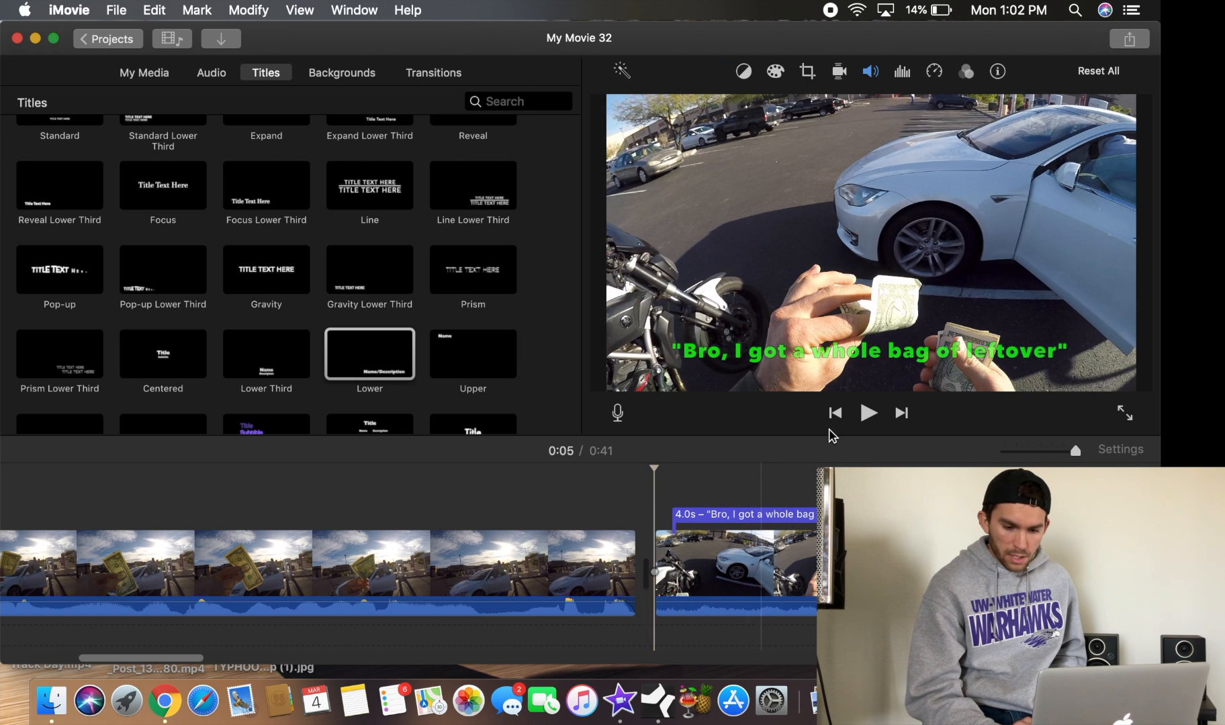
left_click(869, 413)
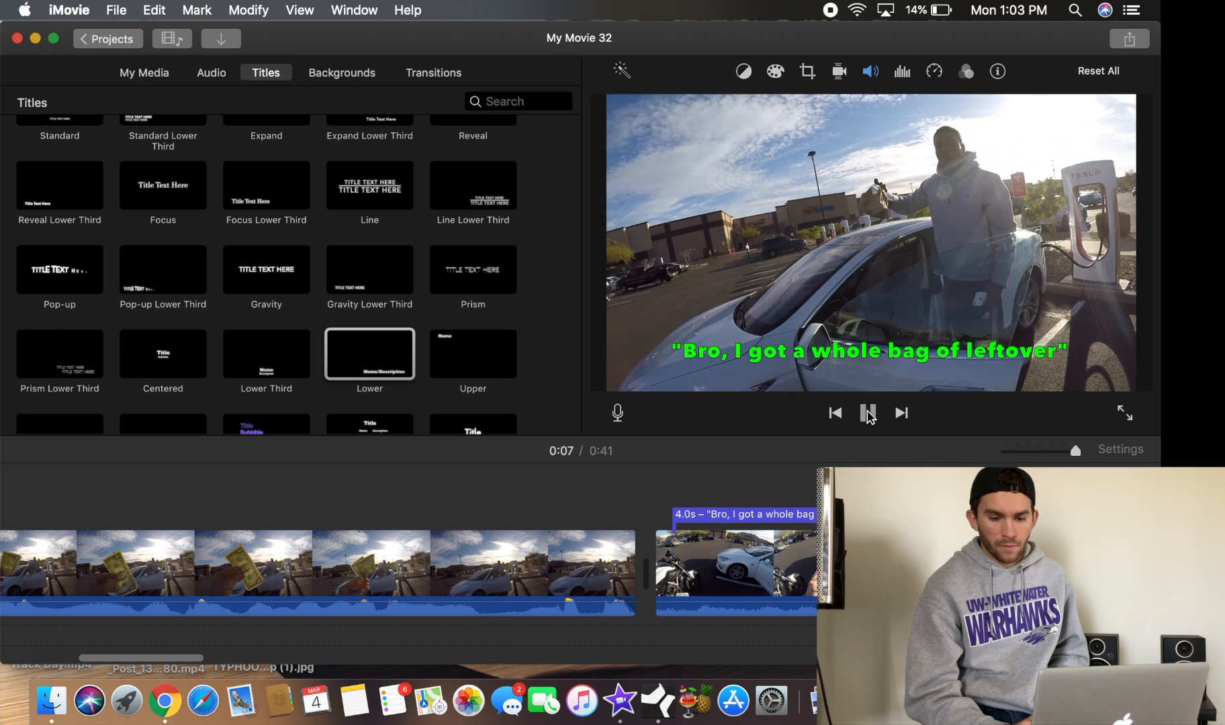
Shorten the title to 3.8 s by trimming its end
left_click(868, 413)
left_click_drag(1100, 515, 1075, 515)
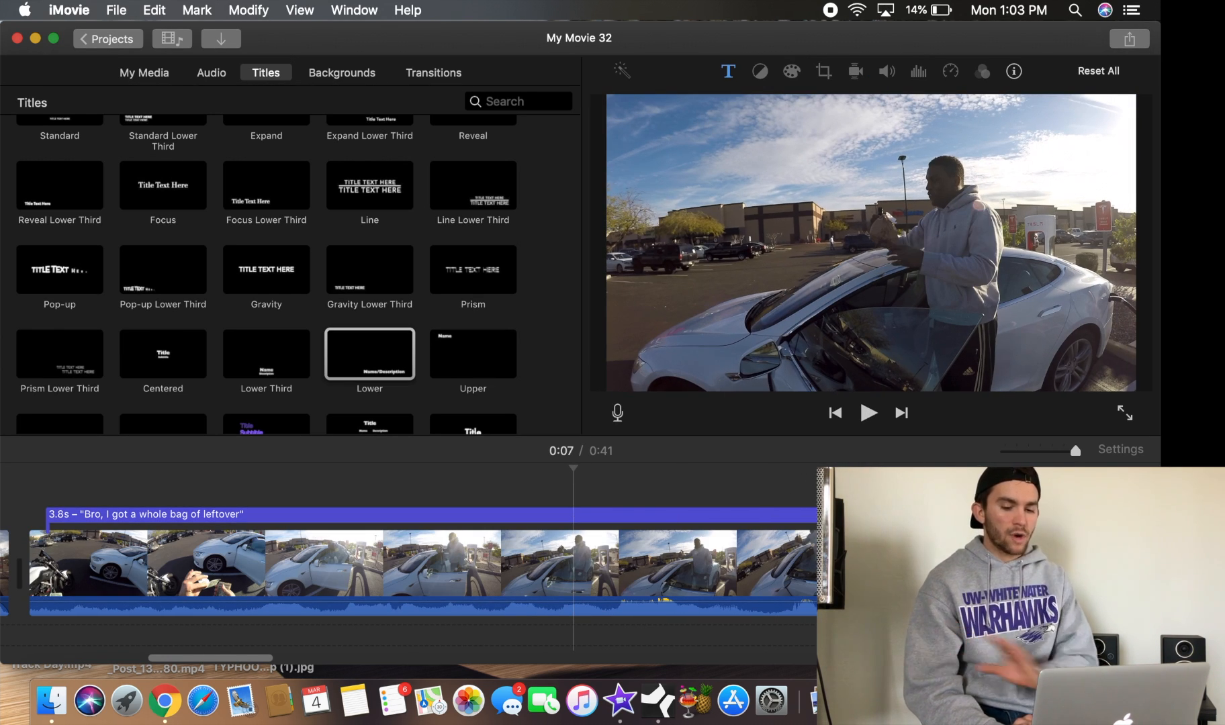
Shorten the "Bro, I got a whole bag of leftover" title to 2.2 s by trimming its end
left_click_drag(972, 515, 568, 515)
scroll(567, 516, "left", 5)
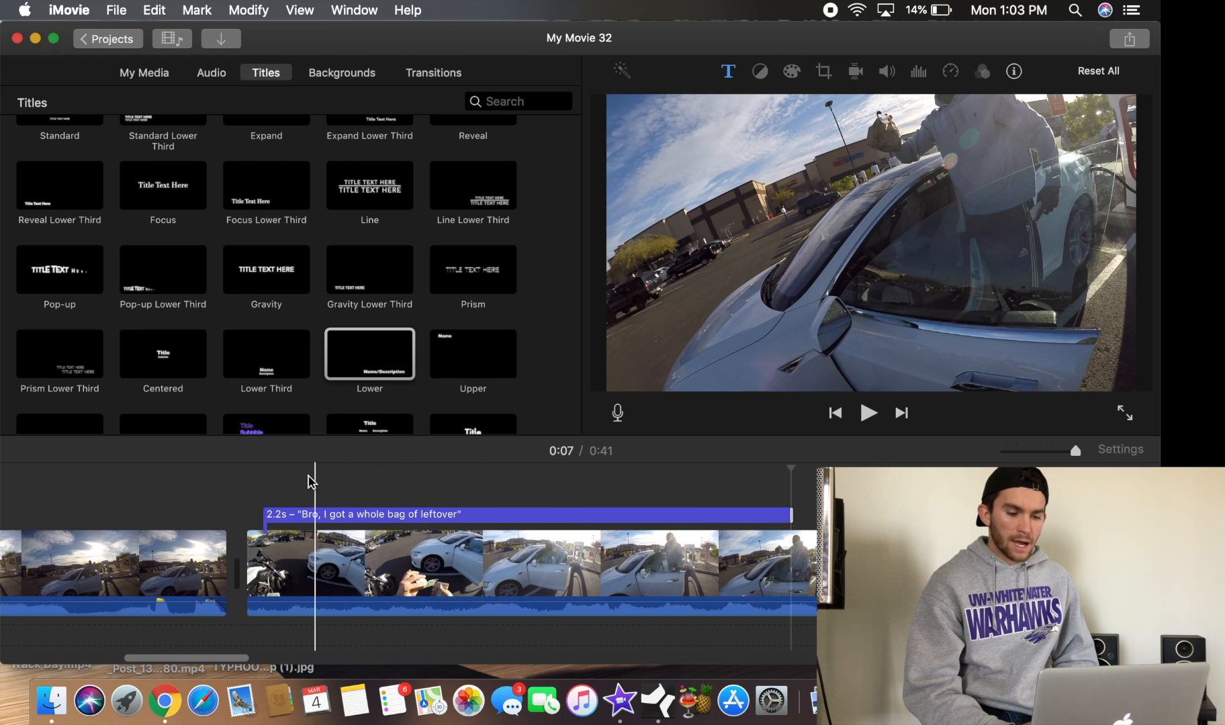
Play back from the title's start to preview the shortened green caption over the clip
left_click(262, 514)
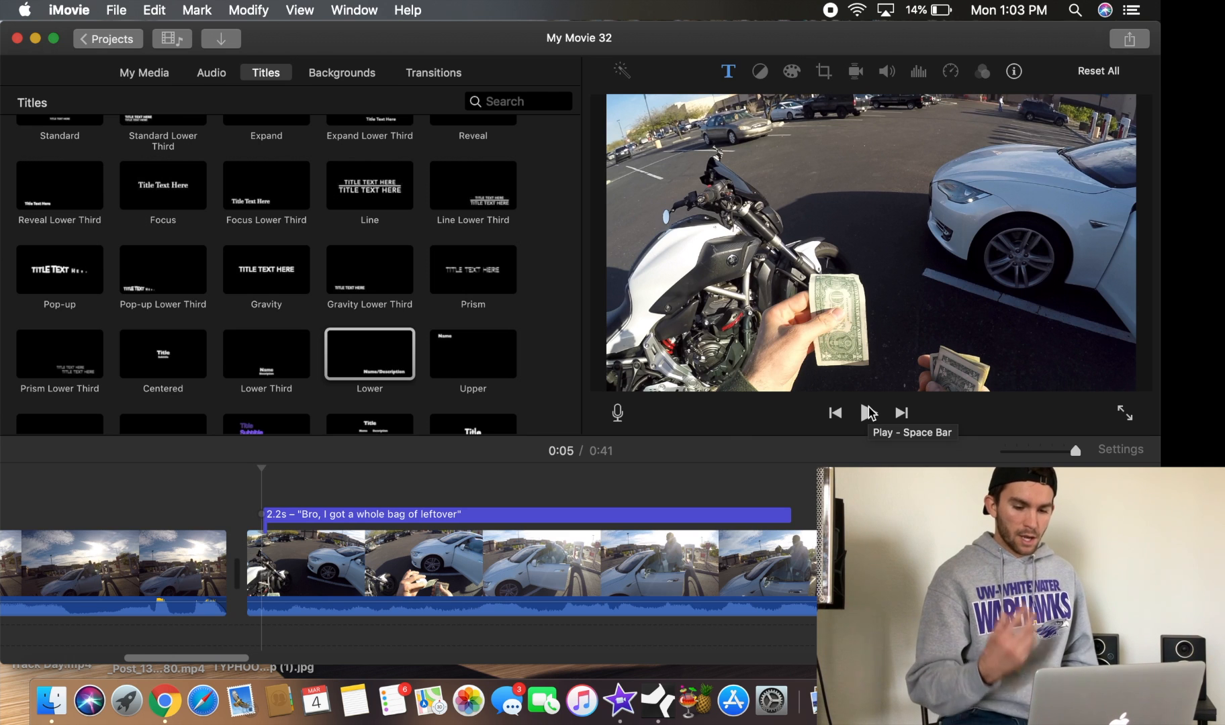
left_click(869, 418)
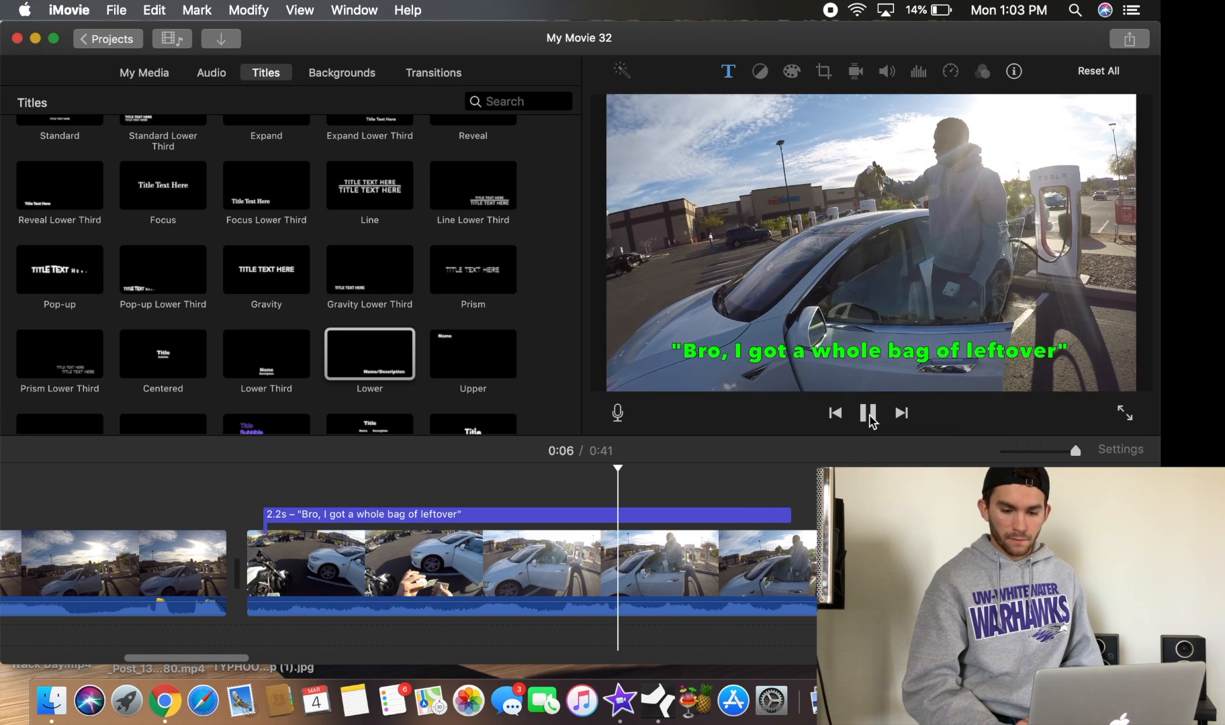
left_click(870, 416)
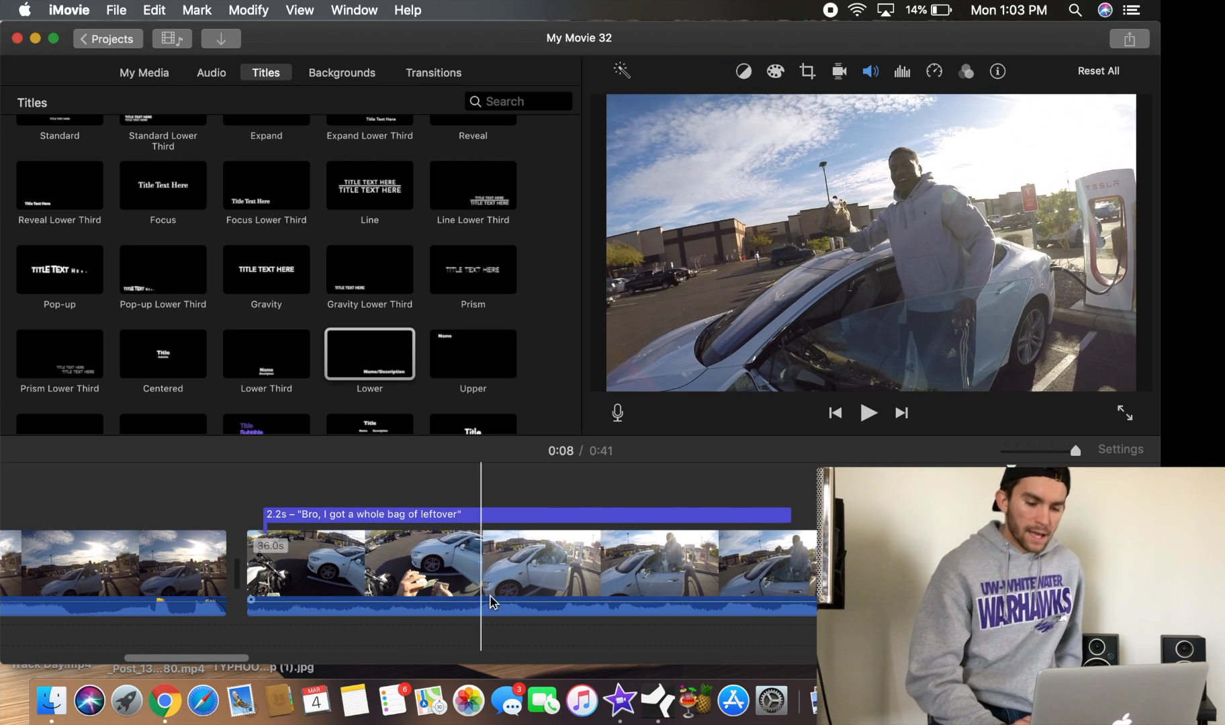
left_click(870, 414)
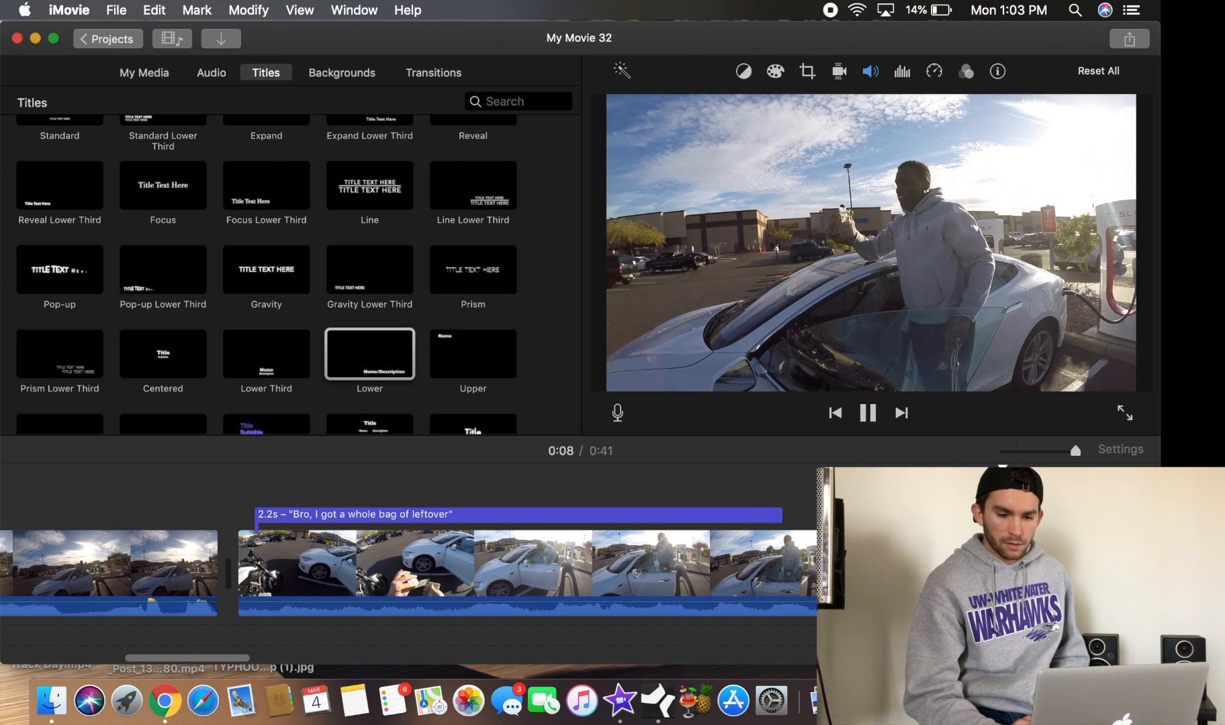
left_click(868, 415)
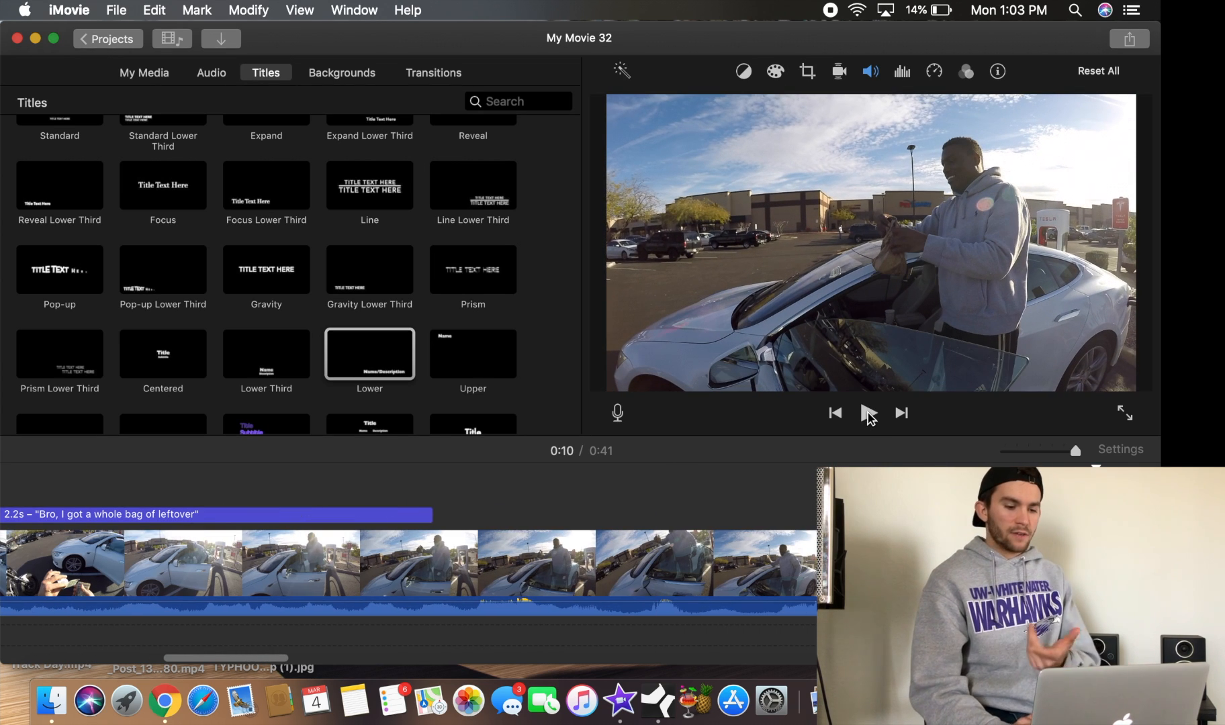
Add a Lower title over the later part of the clip and replace its text with "Leftover"
left_click_drag(399, 354, 663, 502)
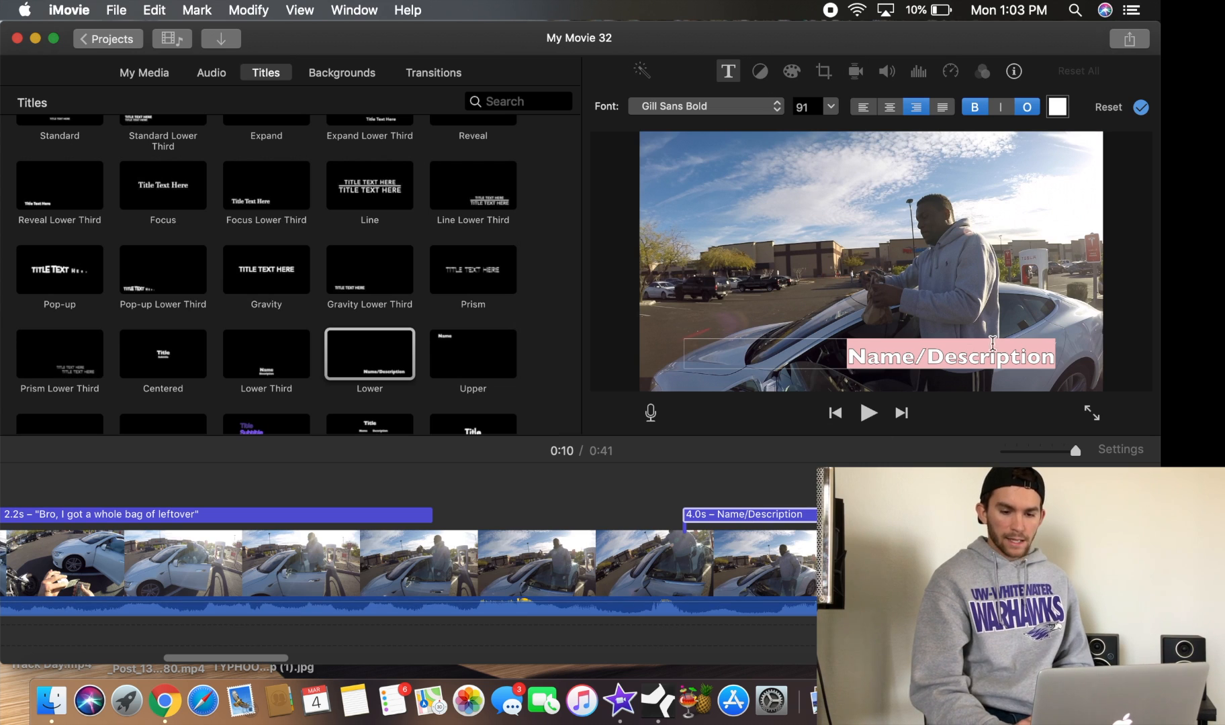
type("\"Left")
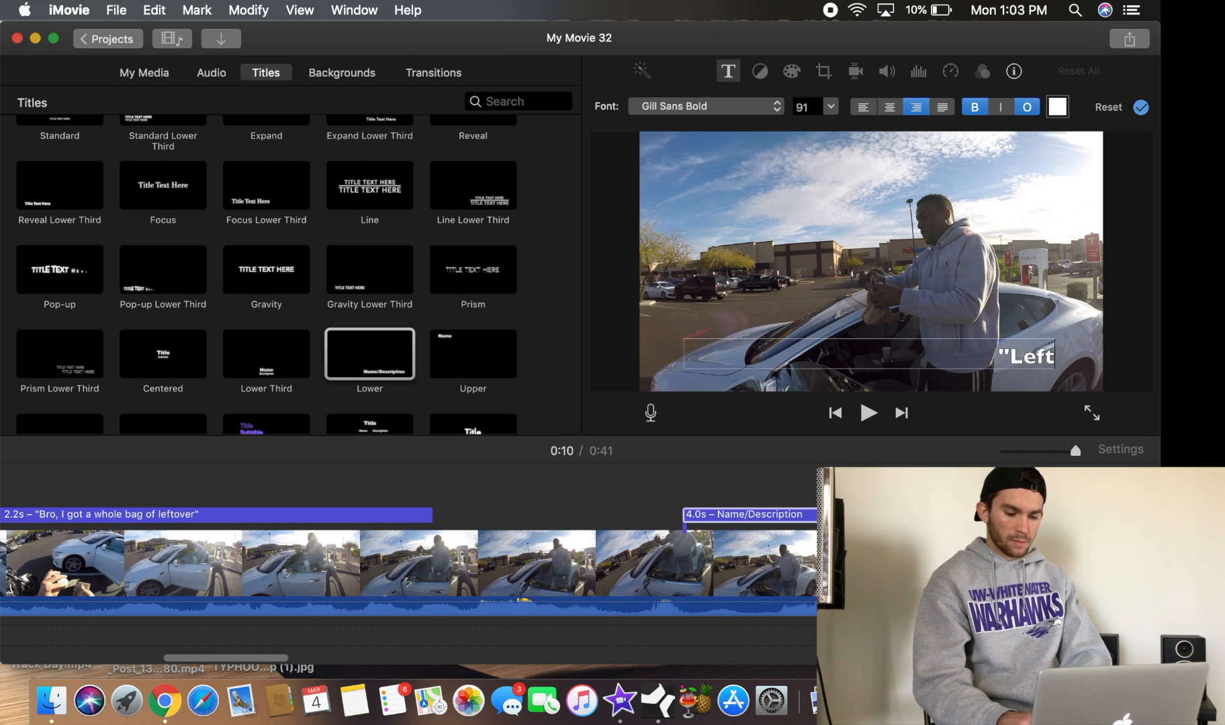
type("over\"")
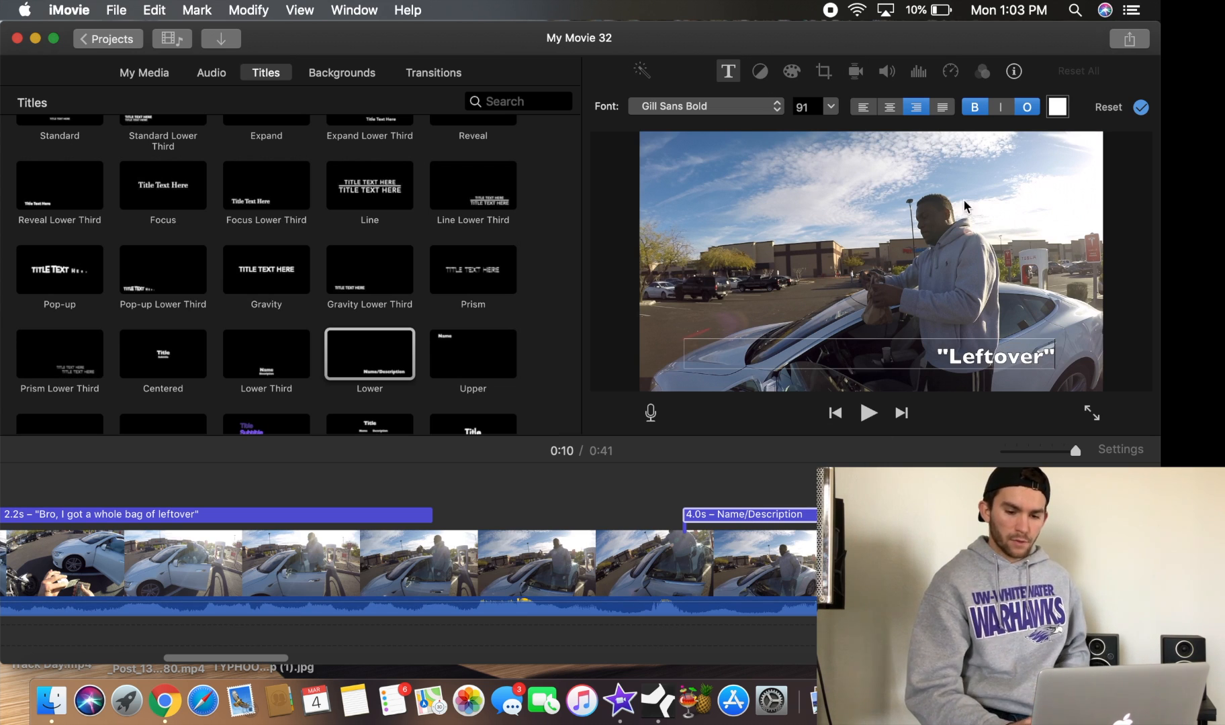
key("Return")
left_click(811, 515)
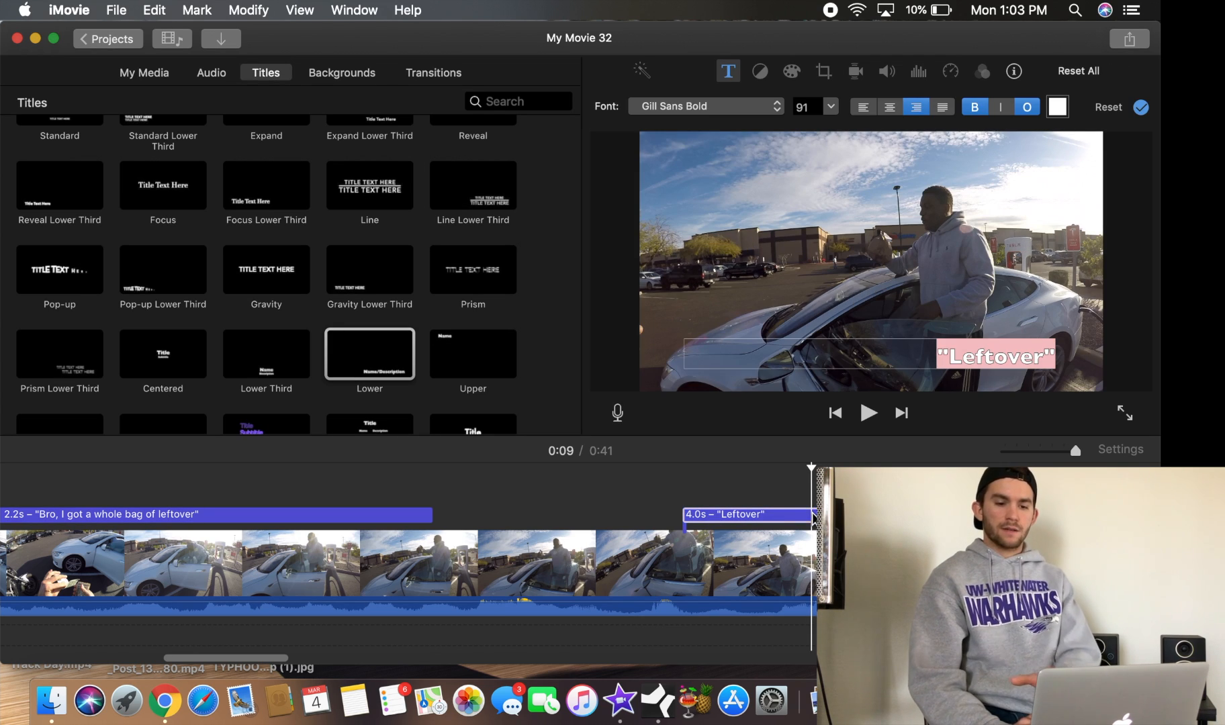
Center the title text, set its size to 75 and its font to Avenir Next Heavy
left_click(890, 108)
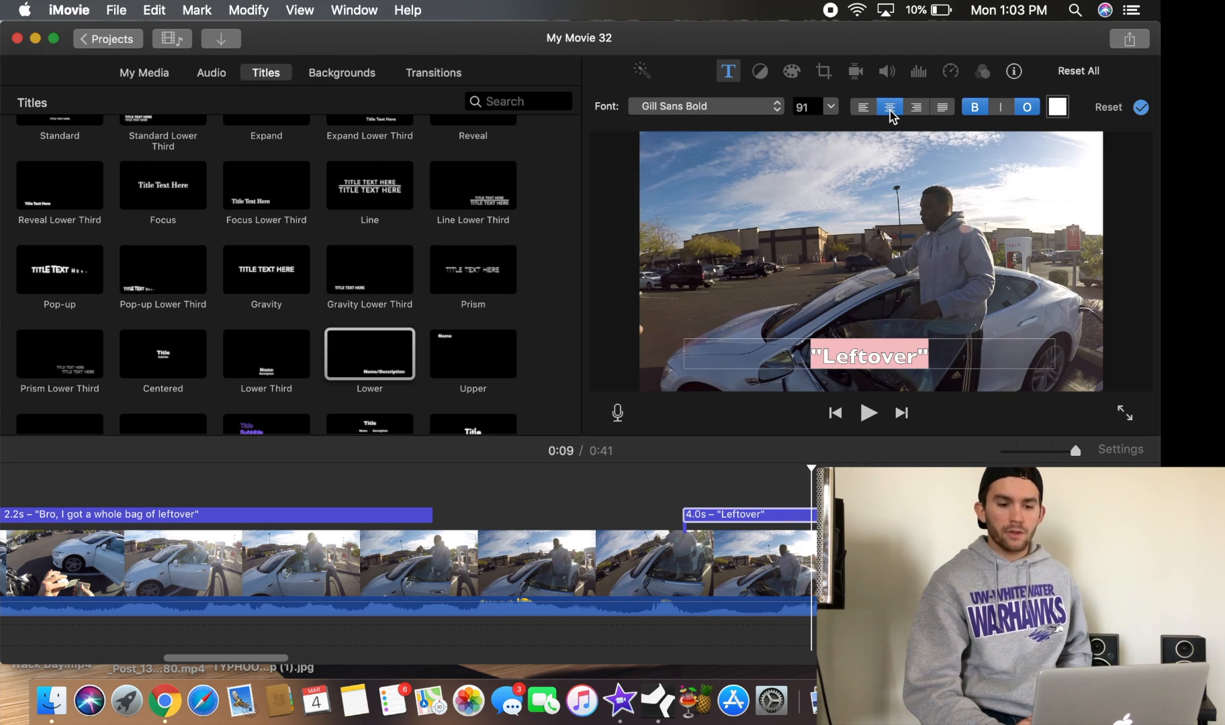
left_click(818, 110)
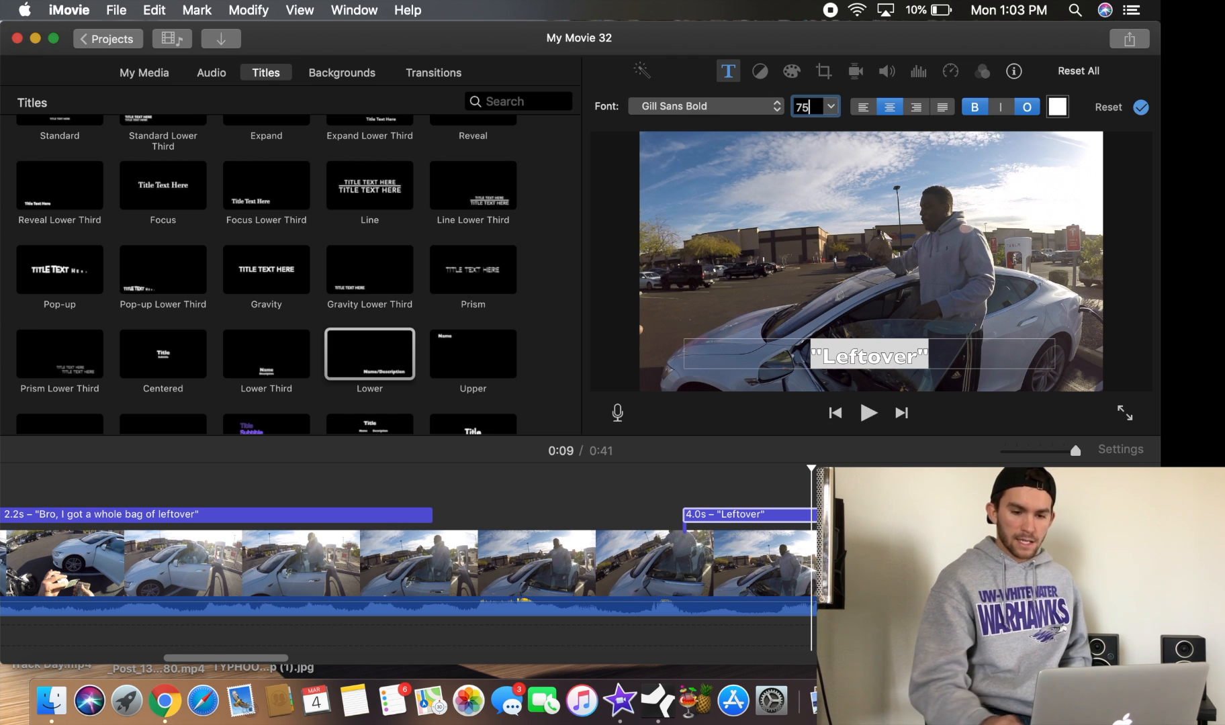
key("Return")
left_click(681, 109)
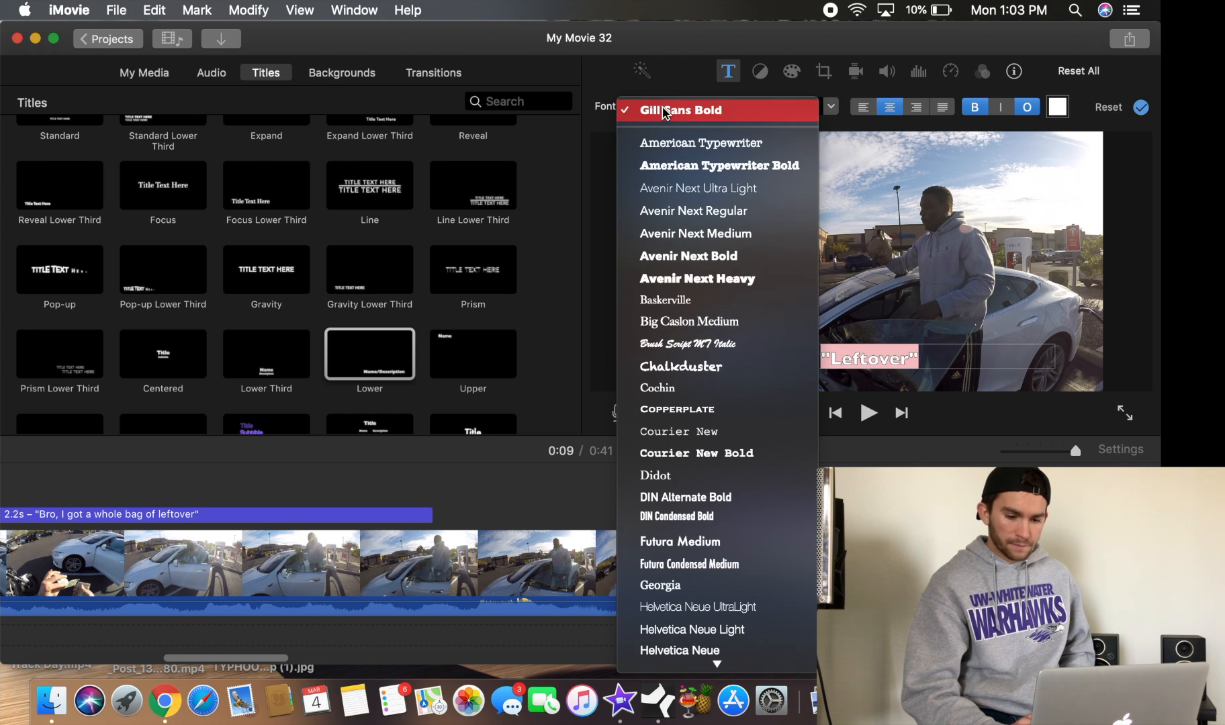
left_click(727, 278)
Set the title's text colour to bright green and apply the adjustments
left_click(1058, 108)
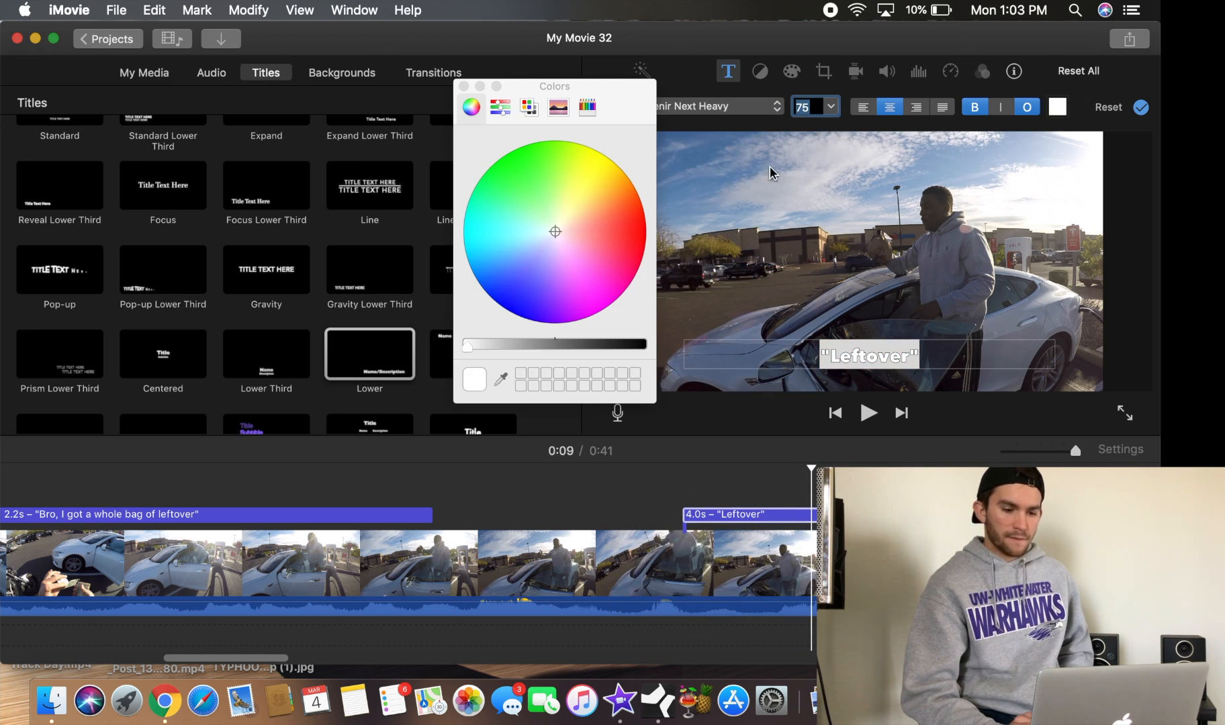
left_click_drag(567, 201, 505, 128)
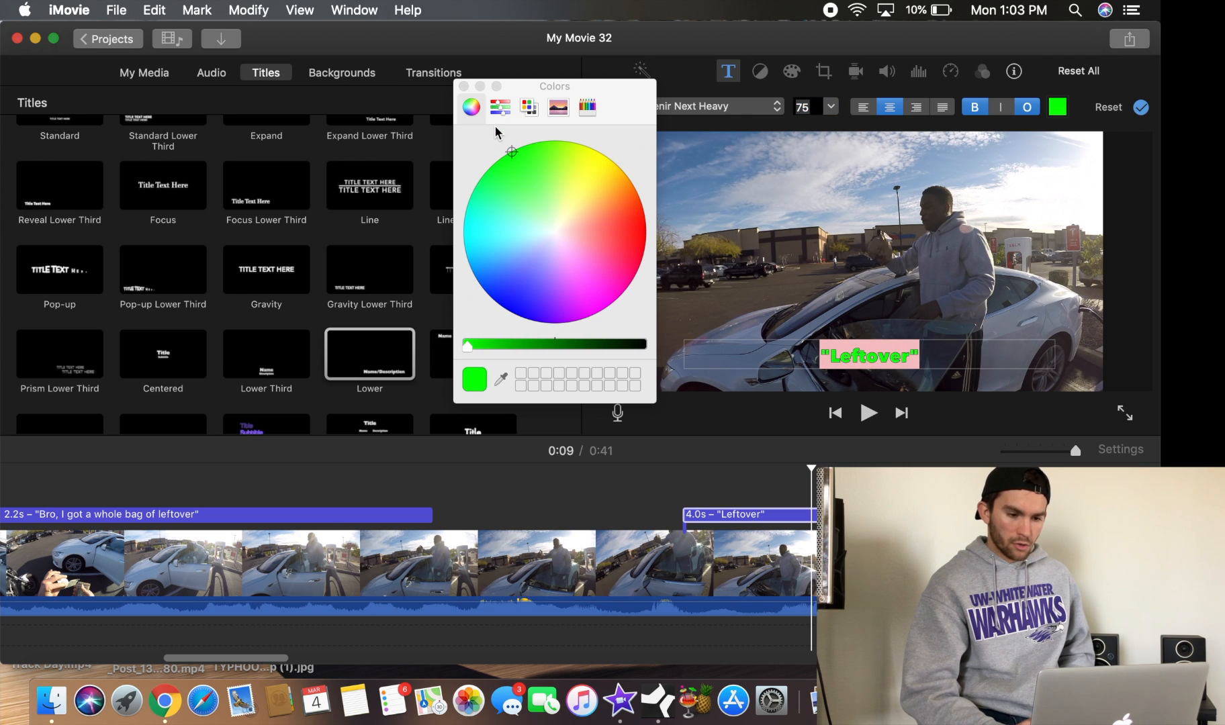
left_click(463, 86)
left_click(1141, 109)
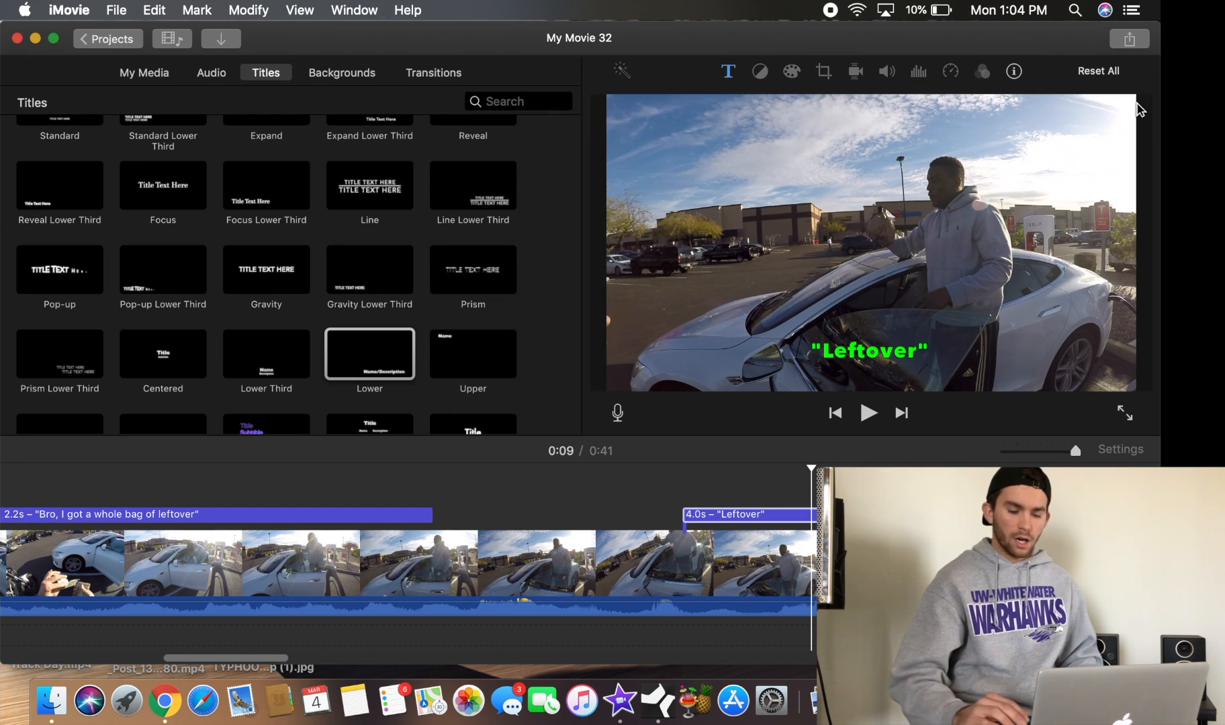
Play back the project from earlier to preview the new green title
left_click(195, 503)
left_click(867, 413)
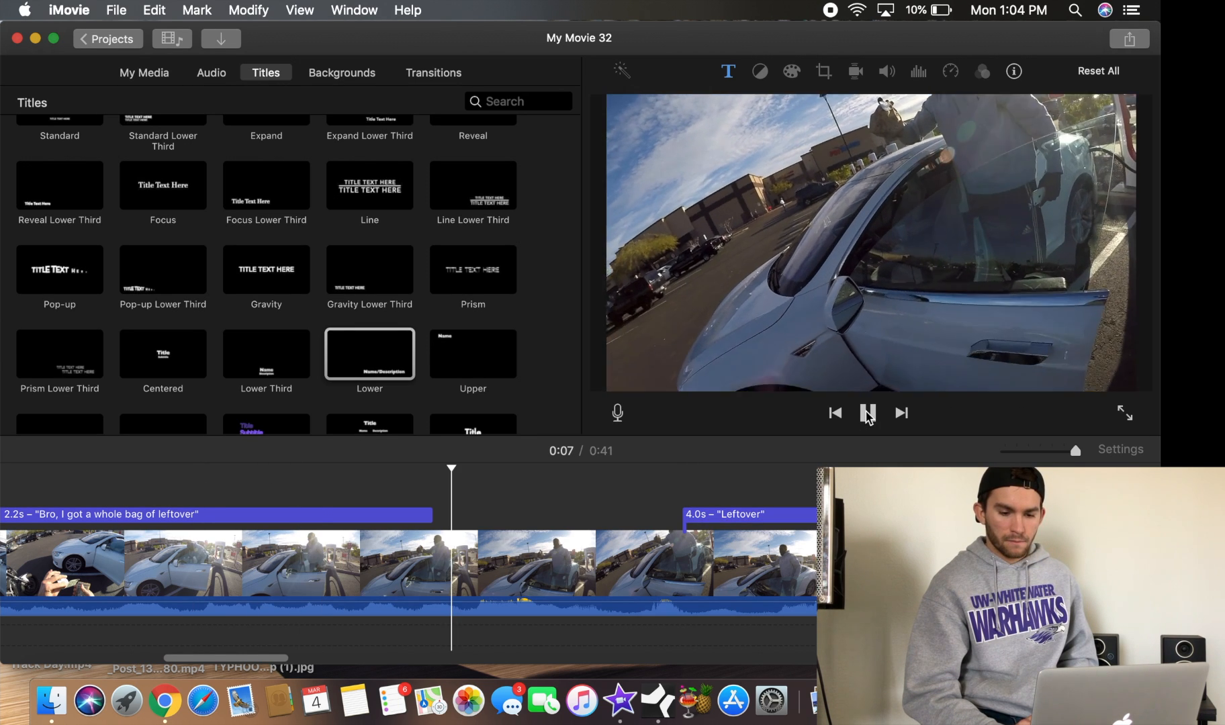
left_click(868, 413)
Edit the title text to read "Of leftover" and apply the change
double_click(853, 356)
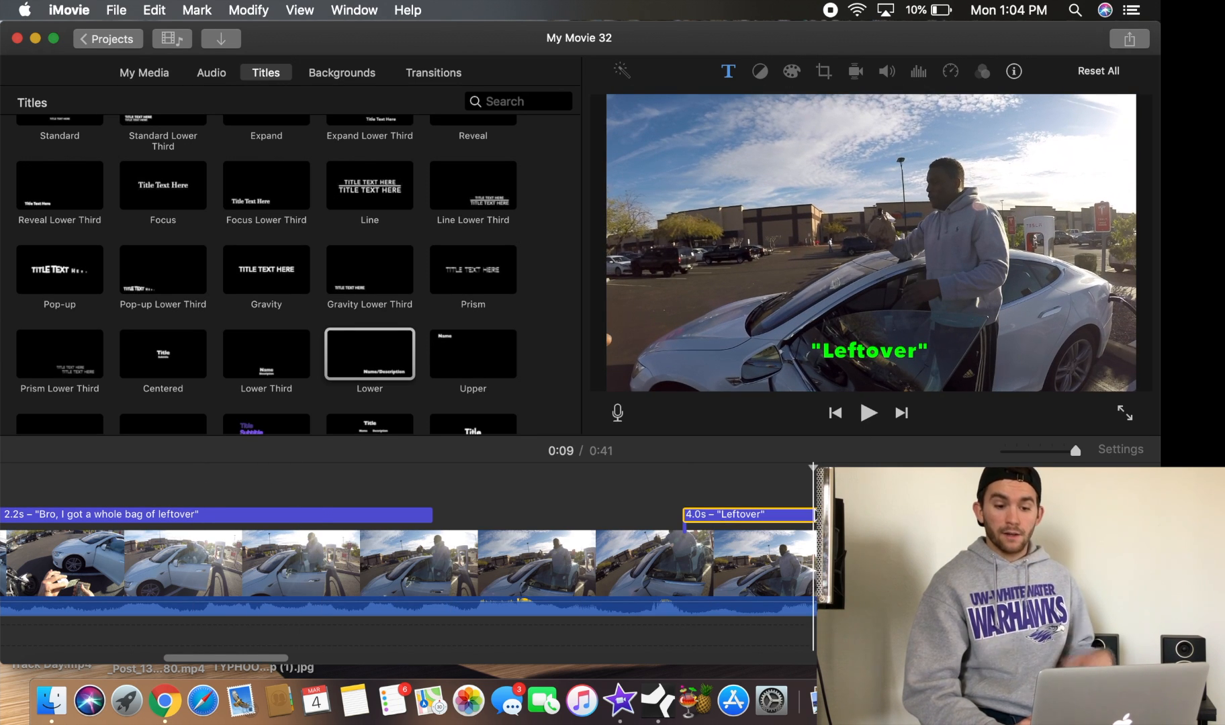
left_click(834, 356)
type("Of")
key("Right")
key("BackSpace")
type("l")
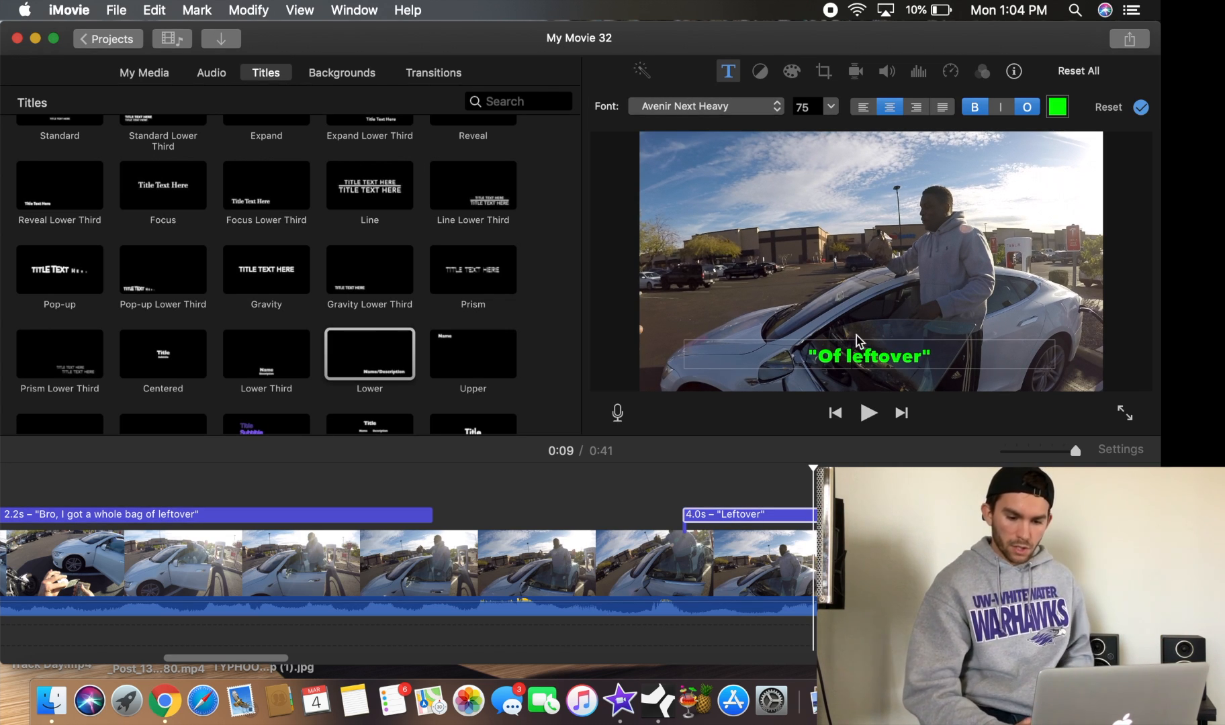
left_click(1143, 108)
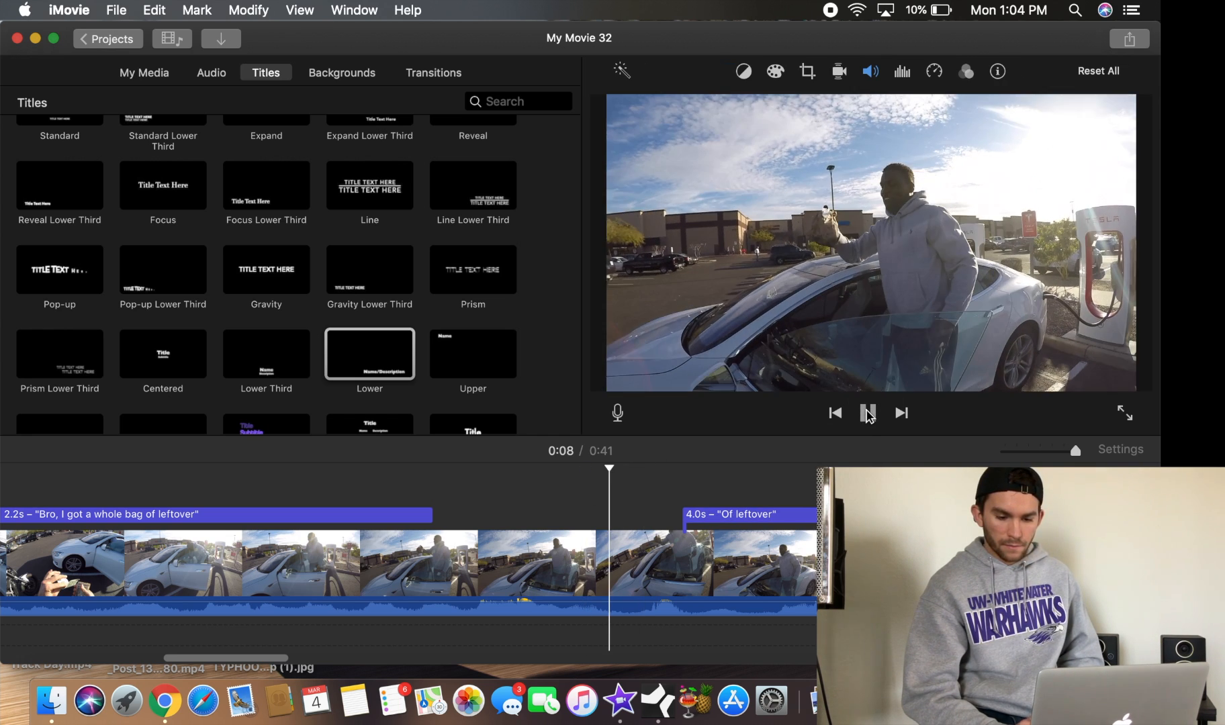
Move the "Of leftover" title earlier along the clip and preview it
left_click(867, 414)
left_click_drag(796, 521, 739, 525)
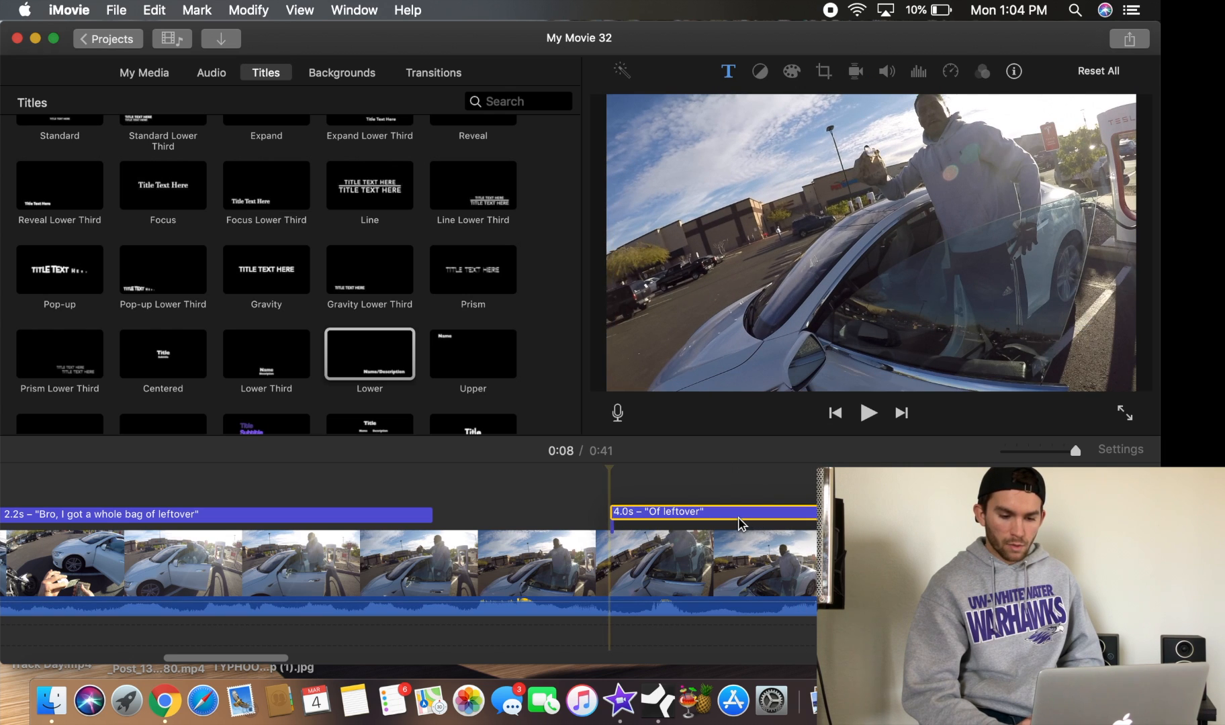
left_click(571, 493)
left_click(869, 411)
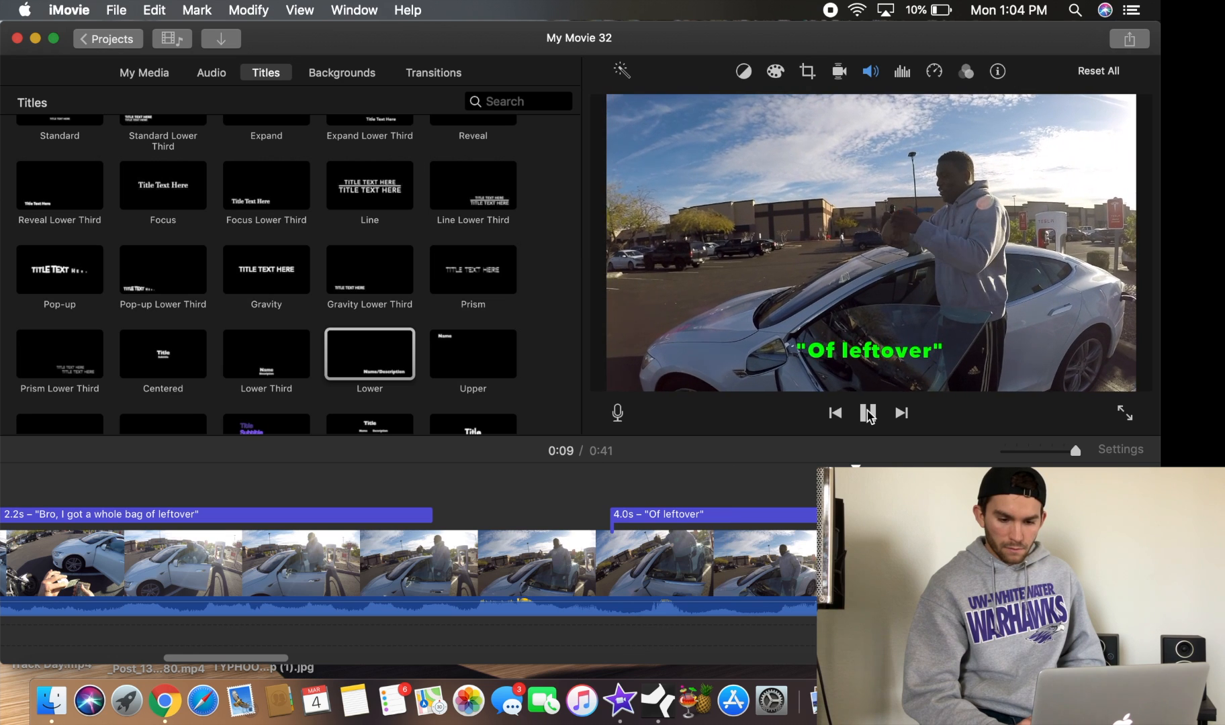
Append " uh" to the title text so it reads "Of leftover uh" and apply
left_click(920, 347)
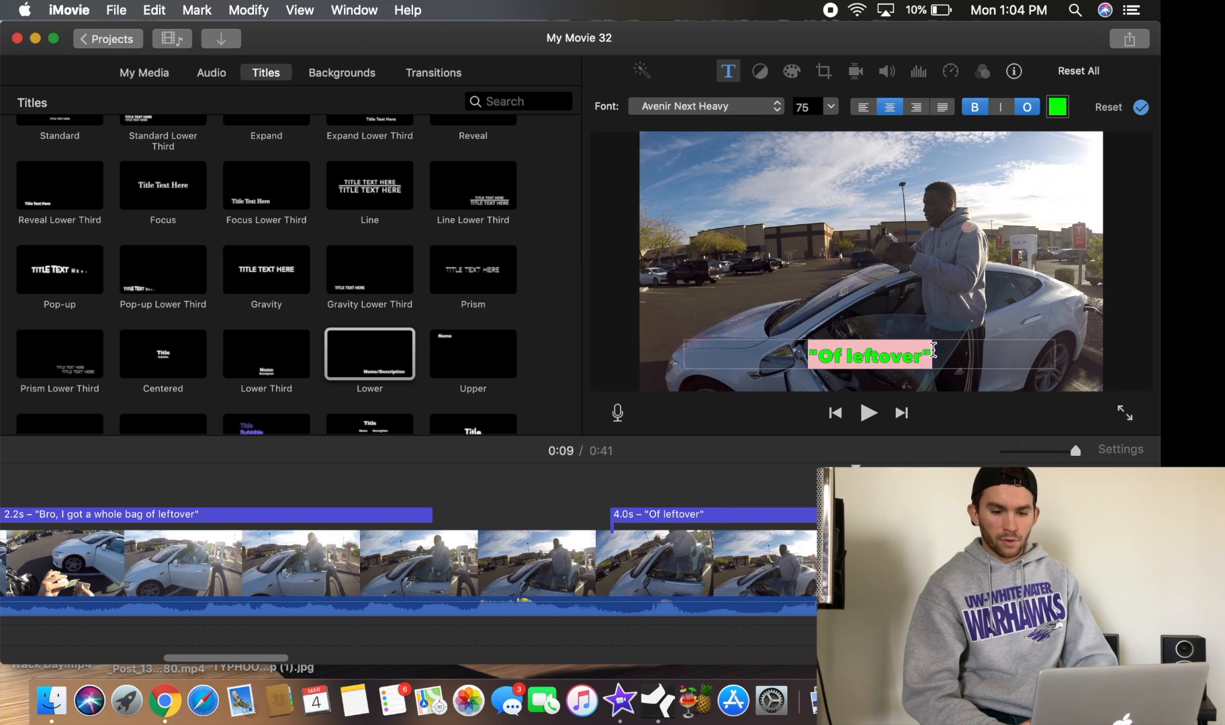
type("uh")
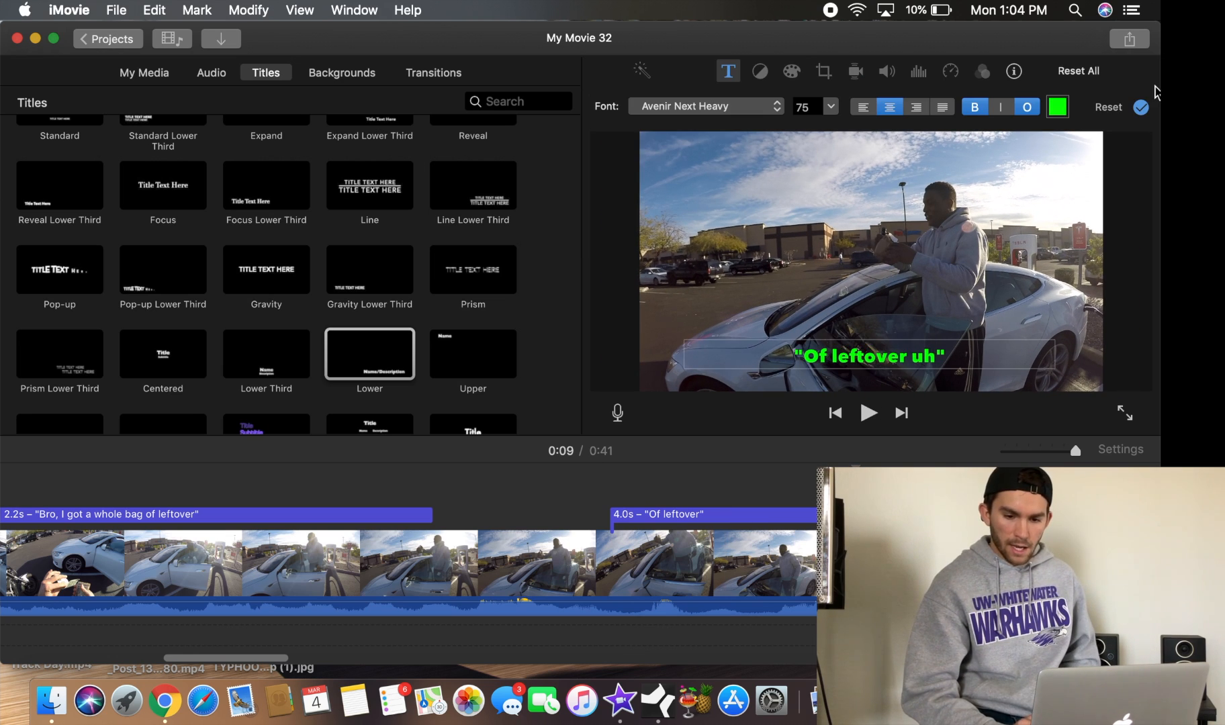
left_click(1141, 108)
Shorten the "Of leftover uh" title to 1.1 s by trimming its end
scroll(408, 564, "right", 10)
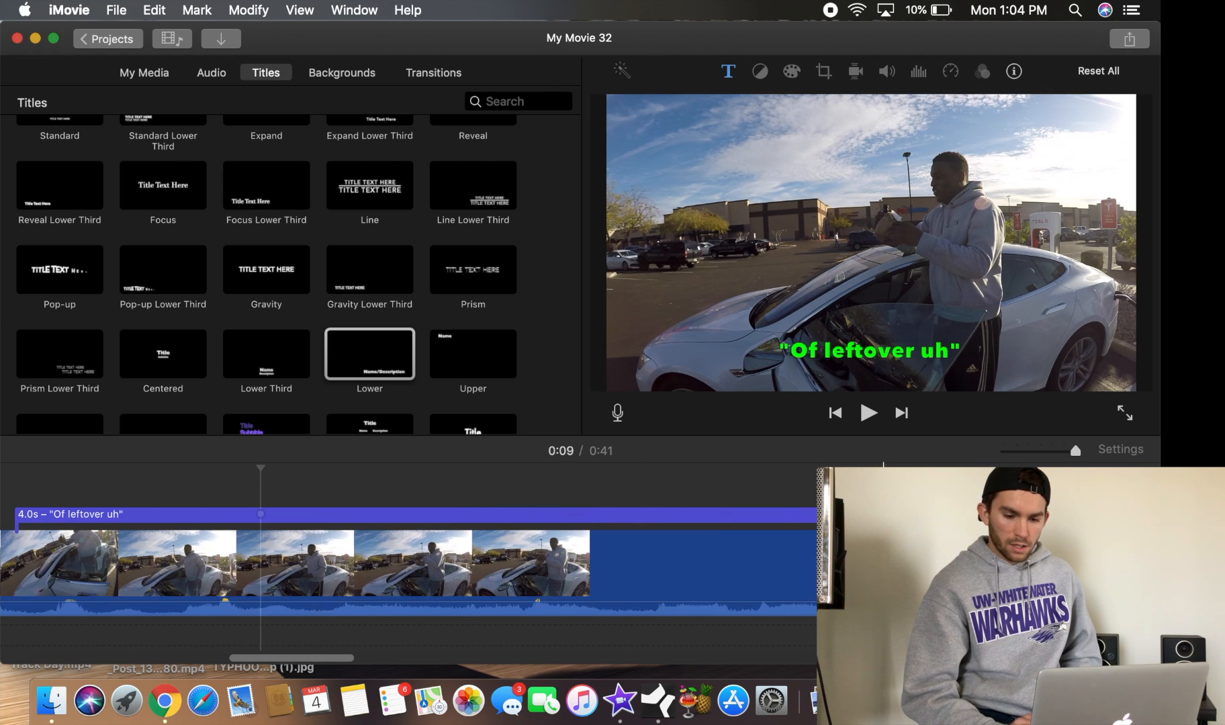
left_click_drag(979, 515, 281, 516)
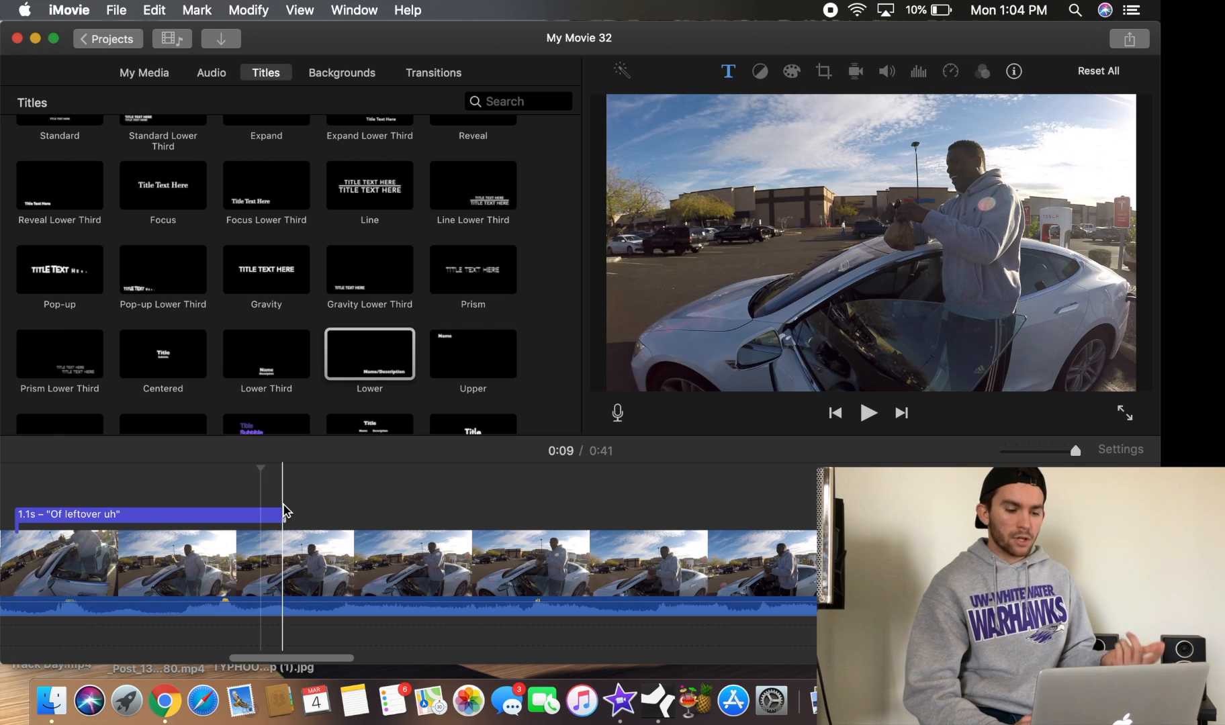
scroll(217, 500, "left", 5)
Play back the project around both titles to preview the caption timing
left_click(192, 501)
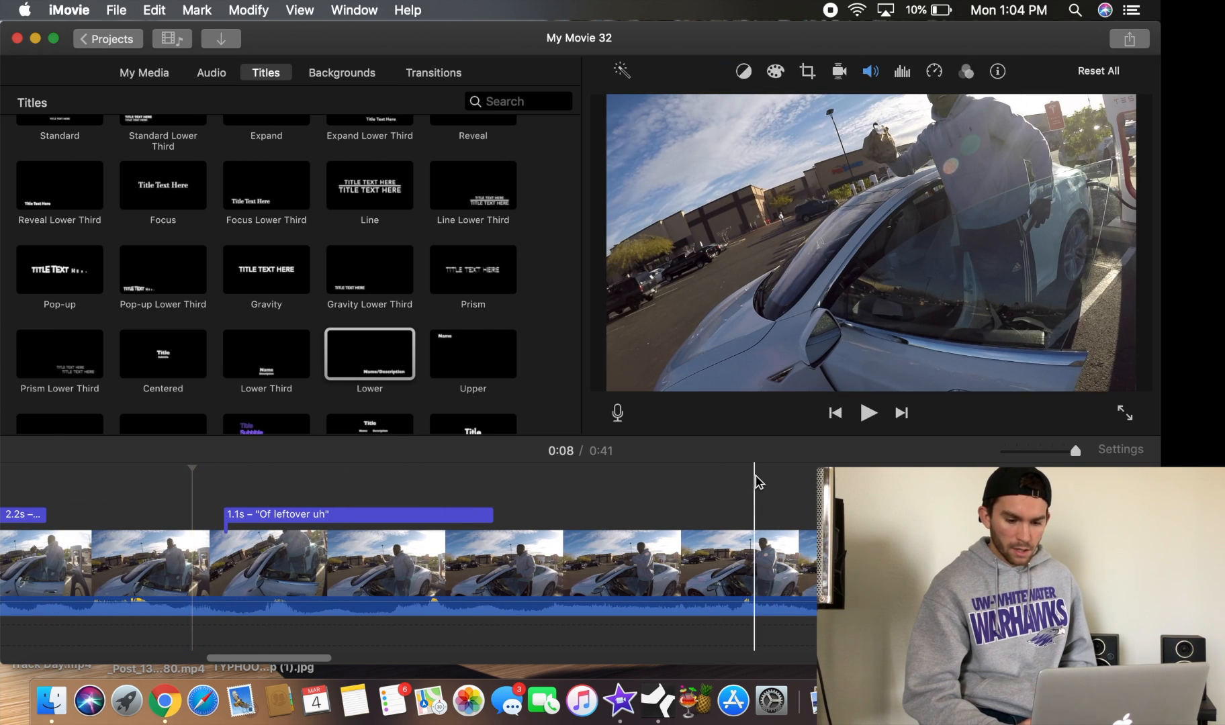
left_click(835, 413)
left_click(835, 413)
left_click(835, 413)
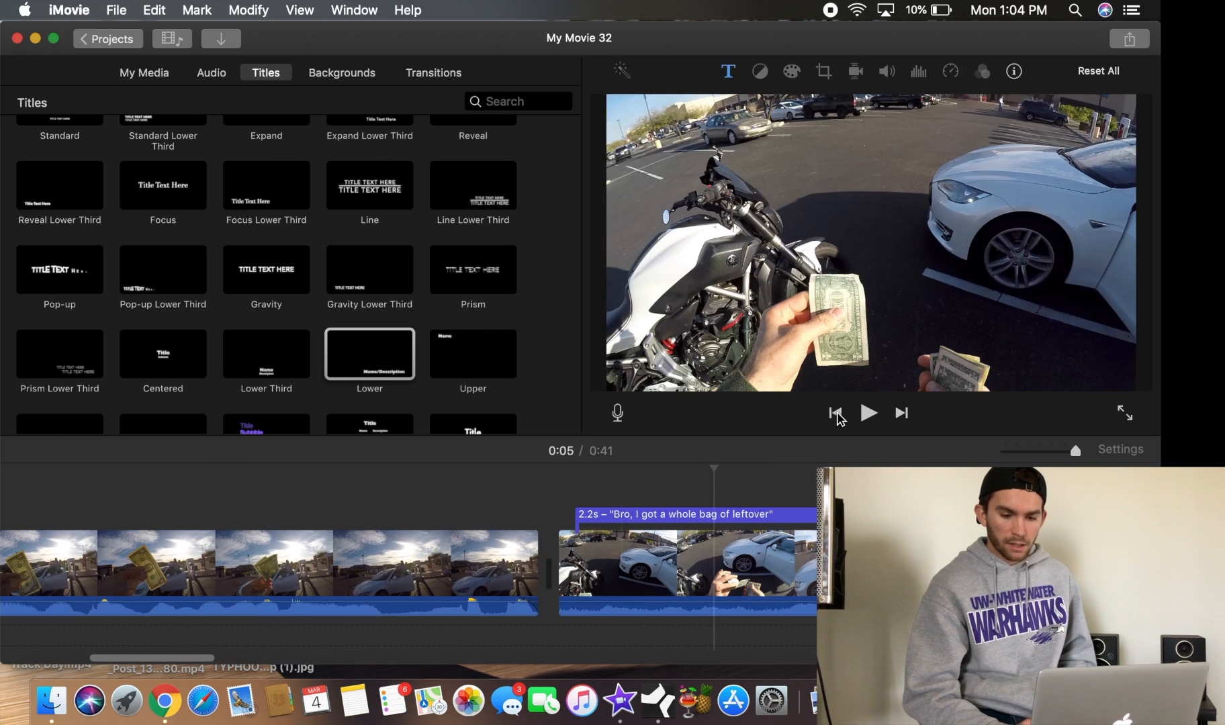
left_click(900, 413)
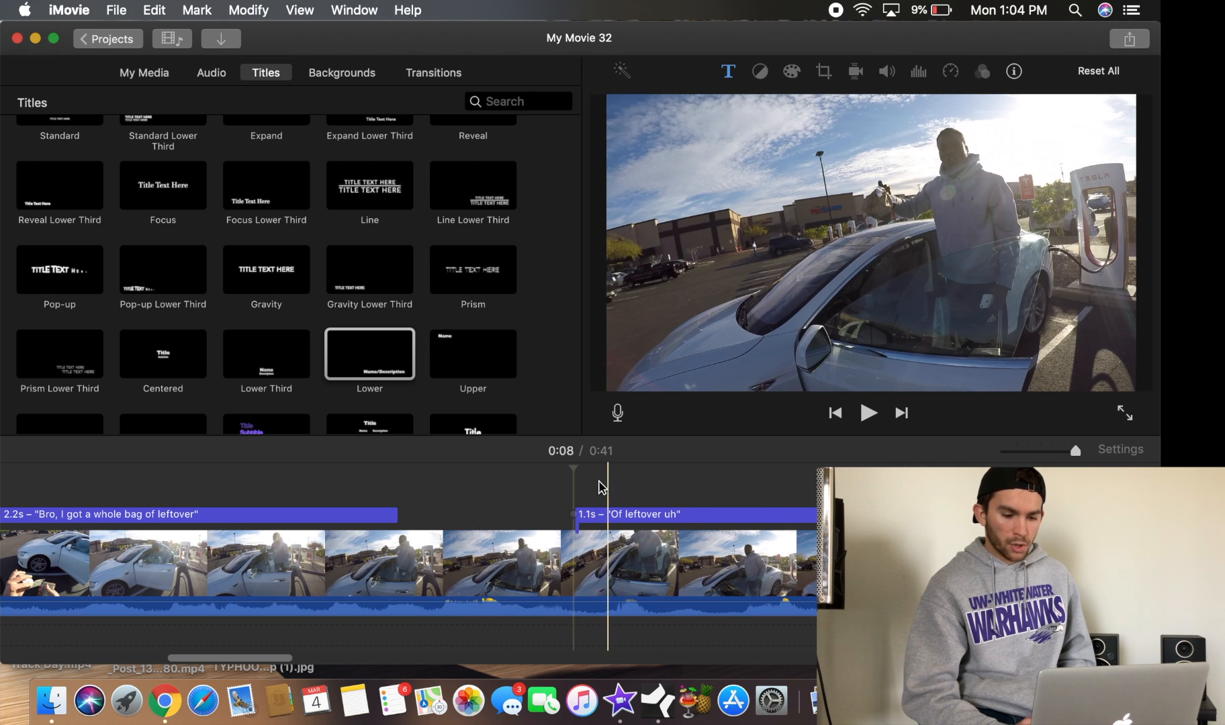
left_click(517, 500)
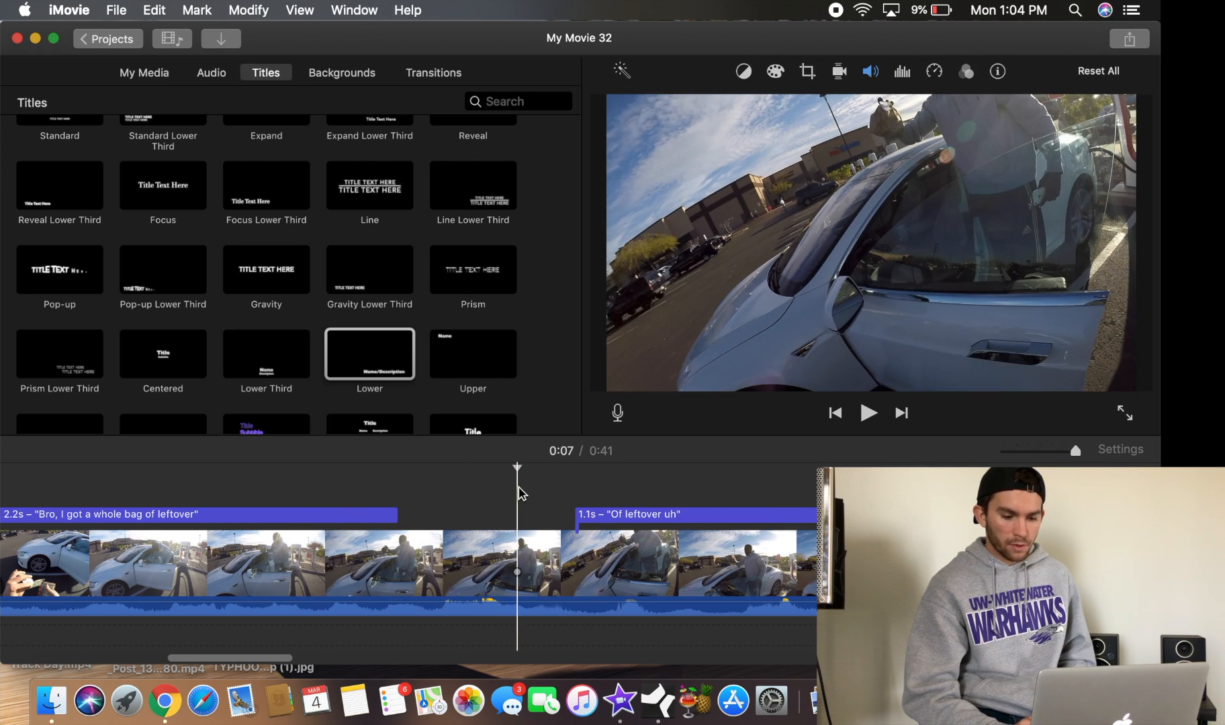
left_click(868, 413)
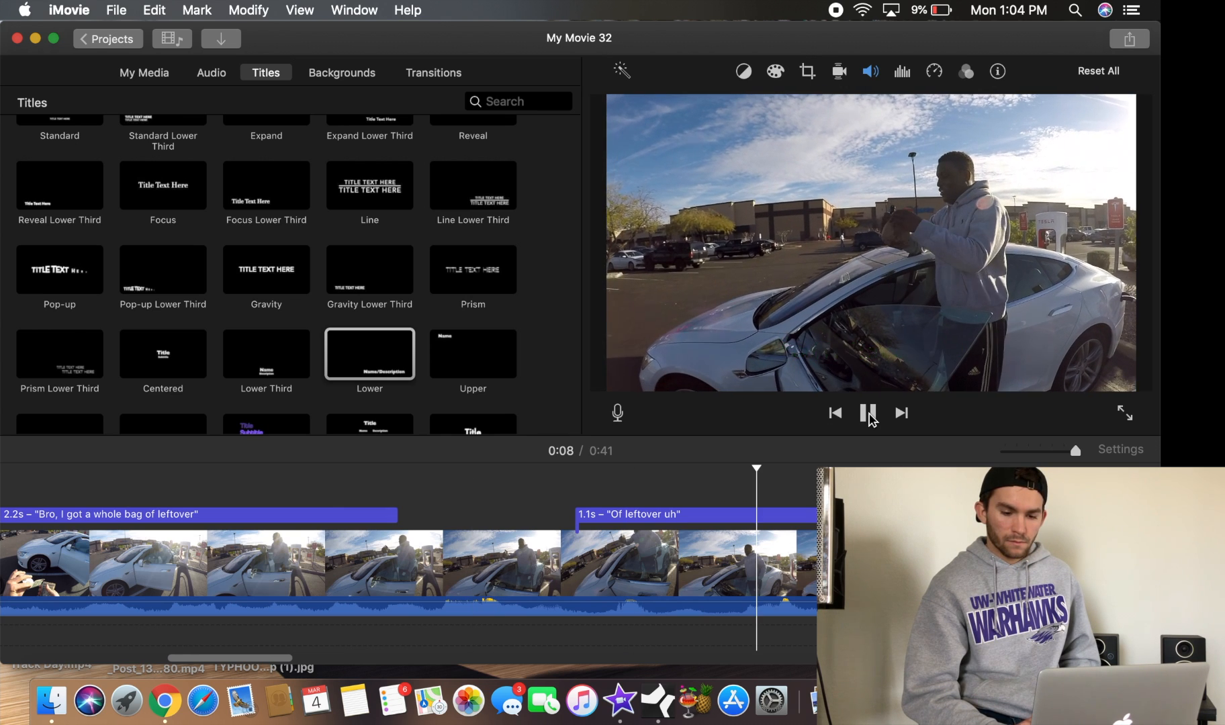
left_click(868, 413)
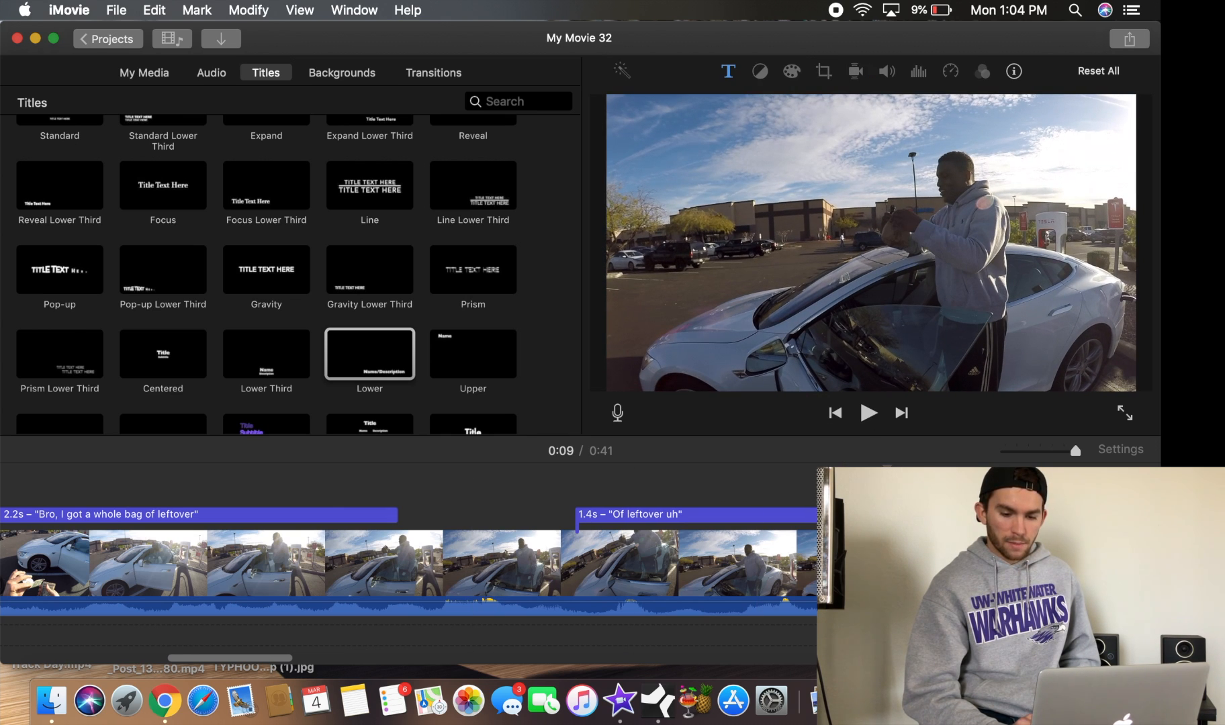
Lengthen the "Of leftover uh" title to about 1.5 s and preview it again
left_click(557, 496)
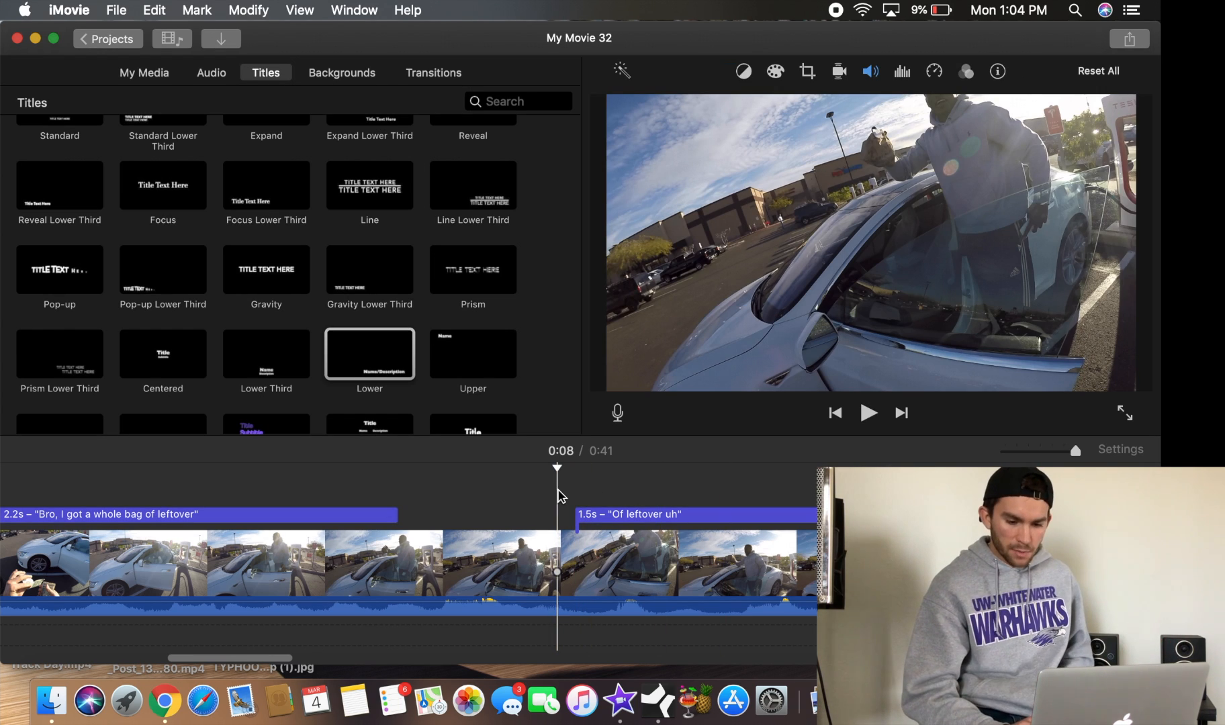
left_click(868, 413)
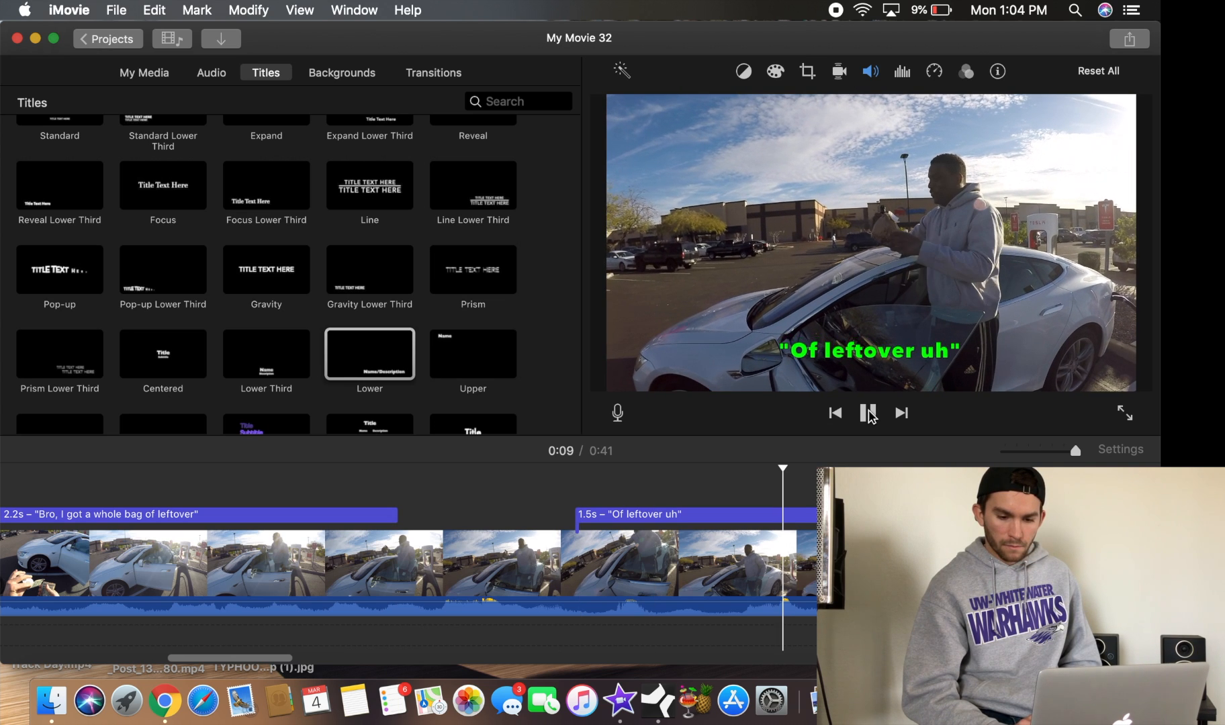
left_click(869, 414)
left_click_drag(925, 515, 997, 515)
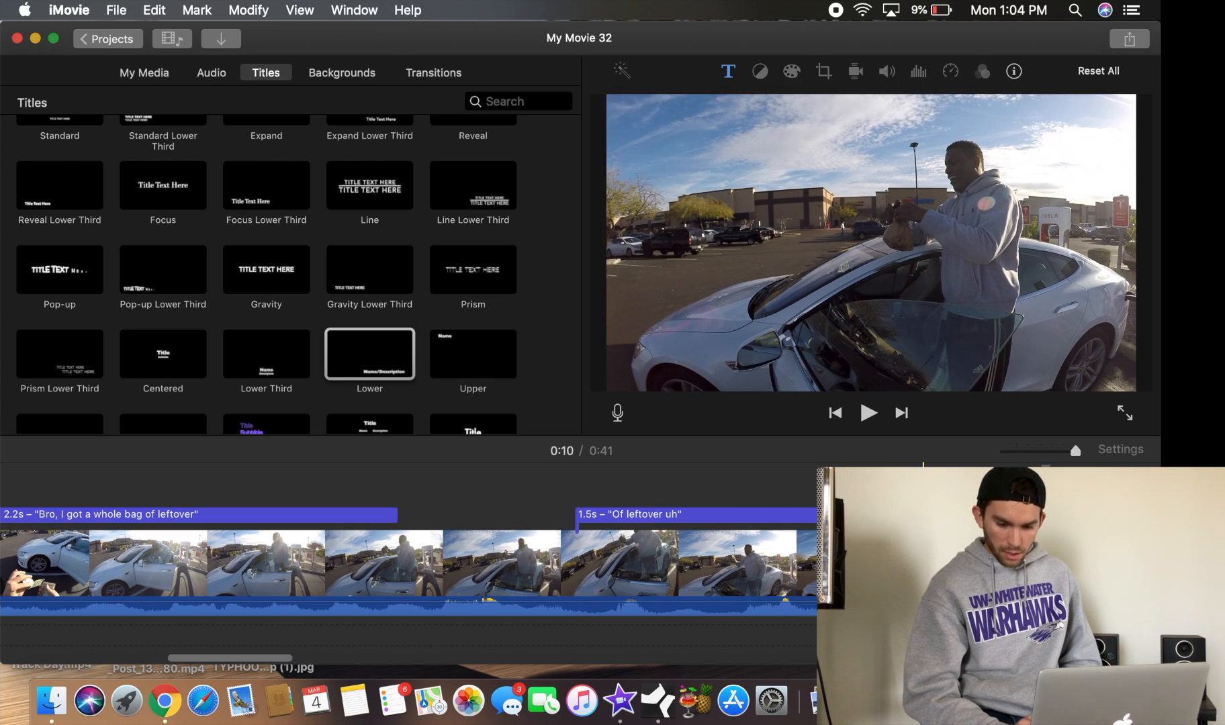
Play back the project from around 0:08 to preview the second caption's timing
left_click(557, 565)
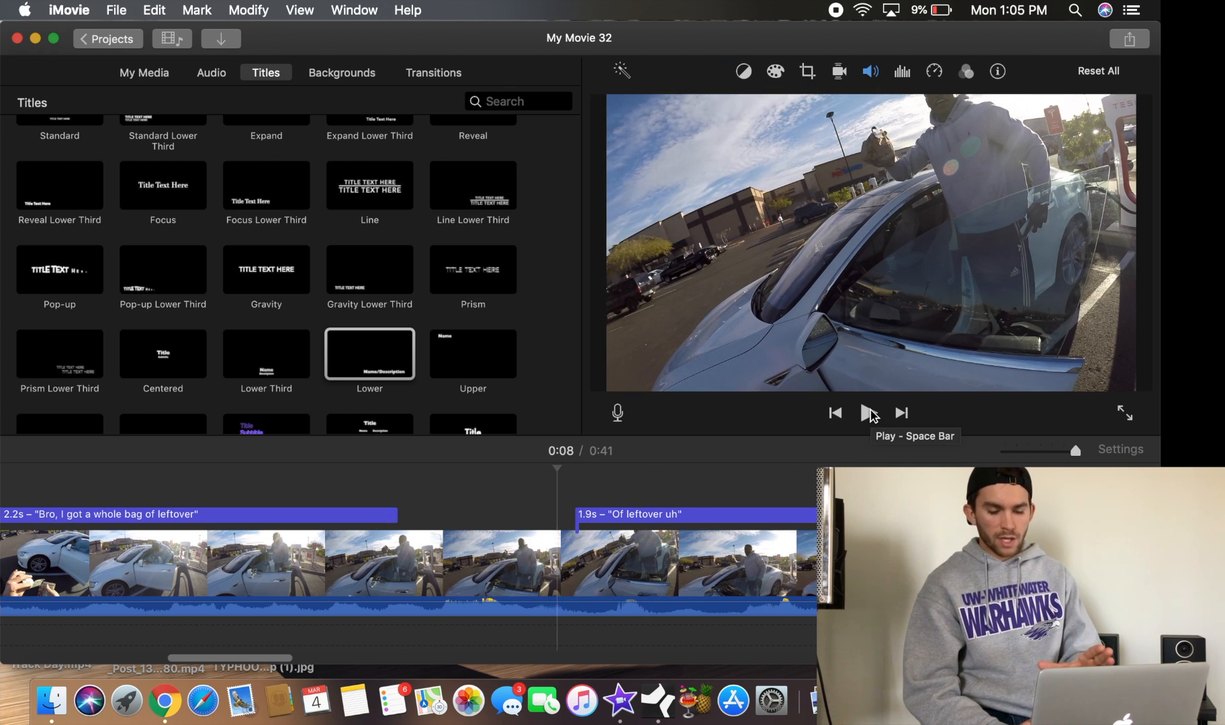
left_click(868, 413)
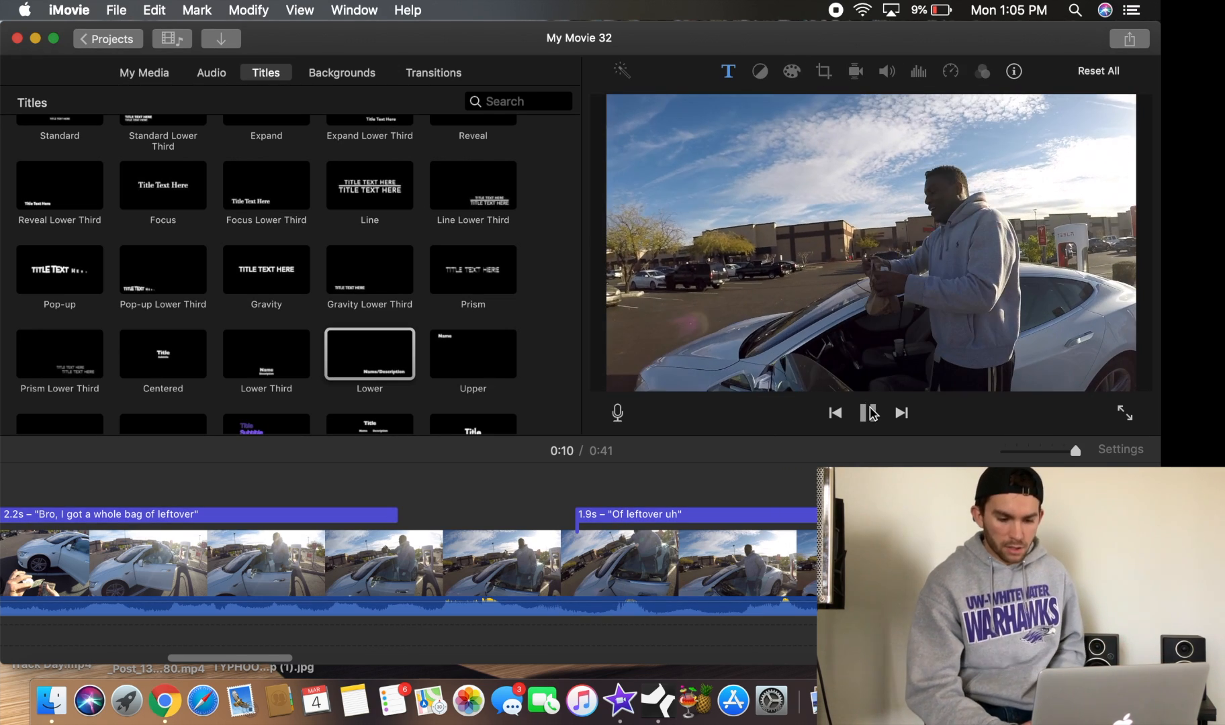
left_click(869, 413)
left_click(495, 563)
right_click(495, 564)
left_click(604, 502)
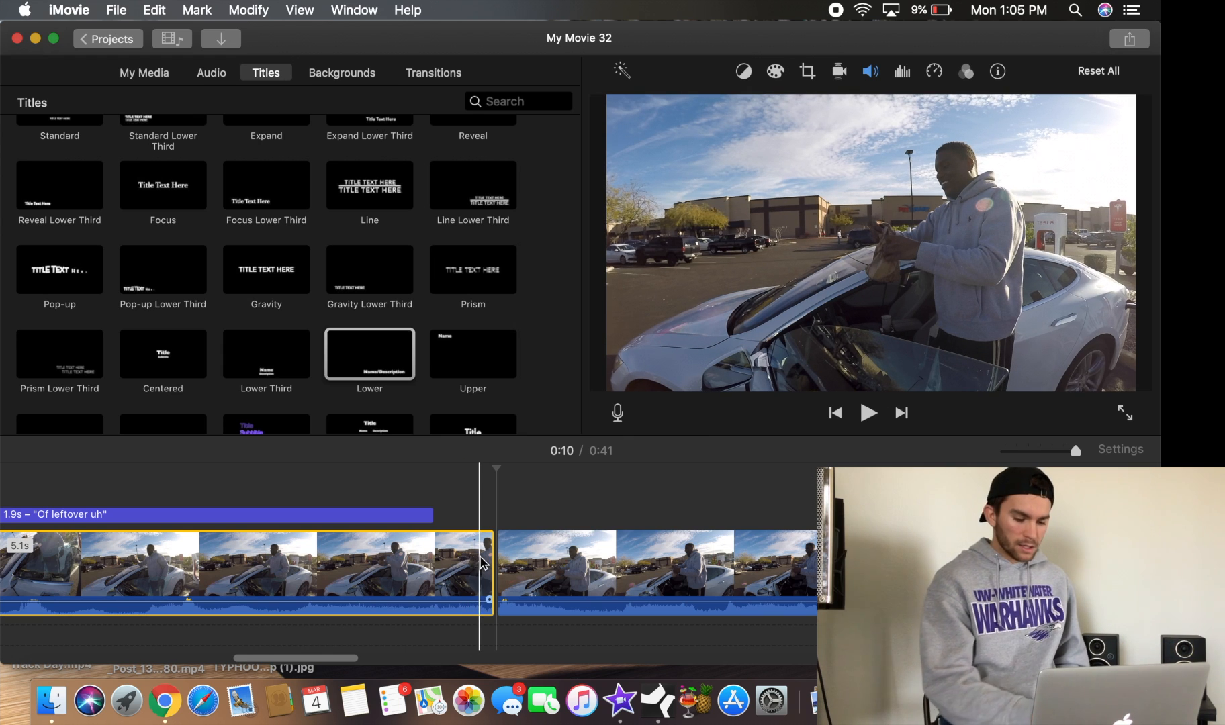
key("super+z")
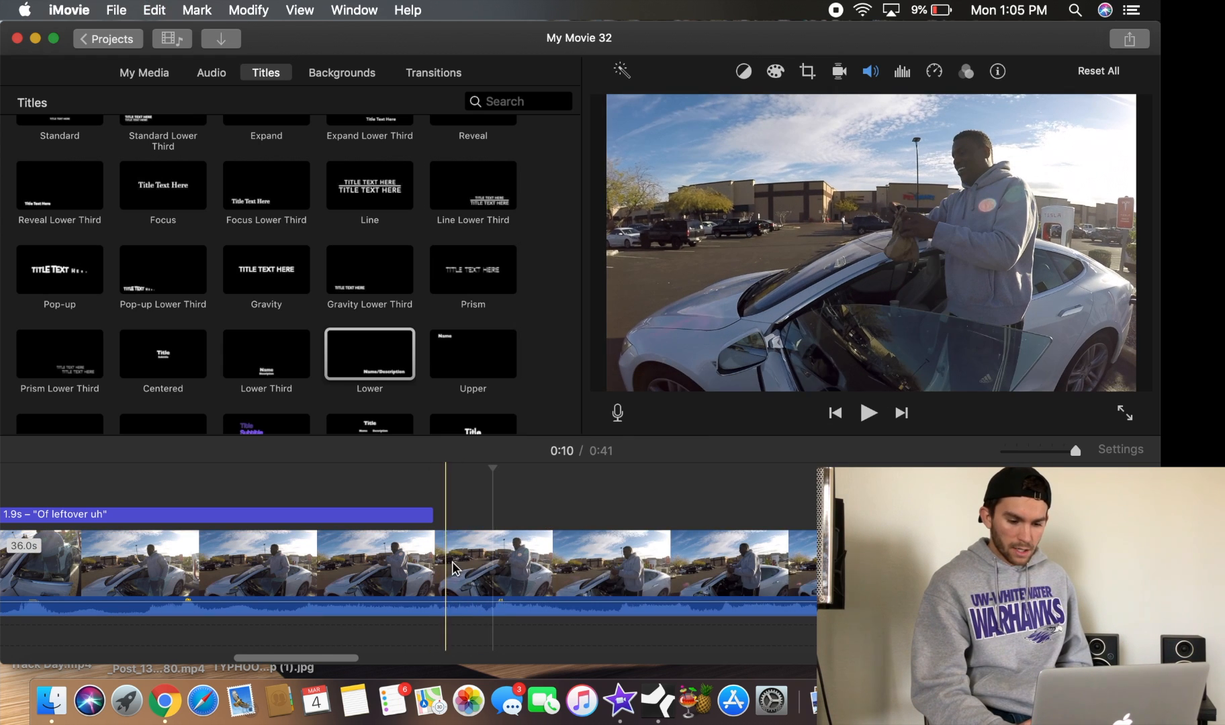
Split the long clip at the playhead near 0:10 and delete the remaining footage after the split
left_click(484, 571)
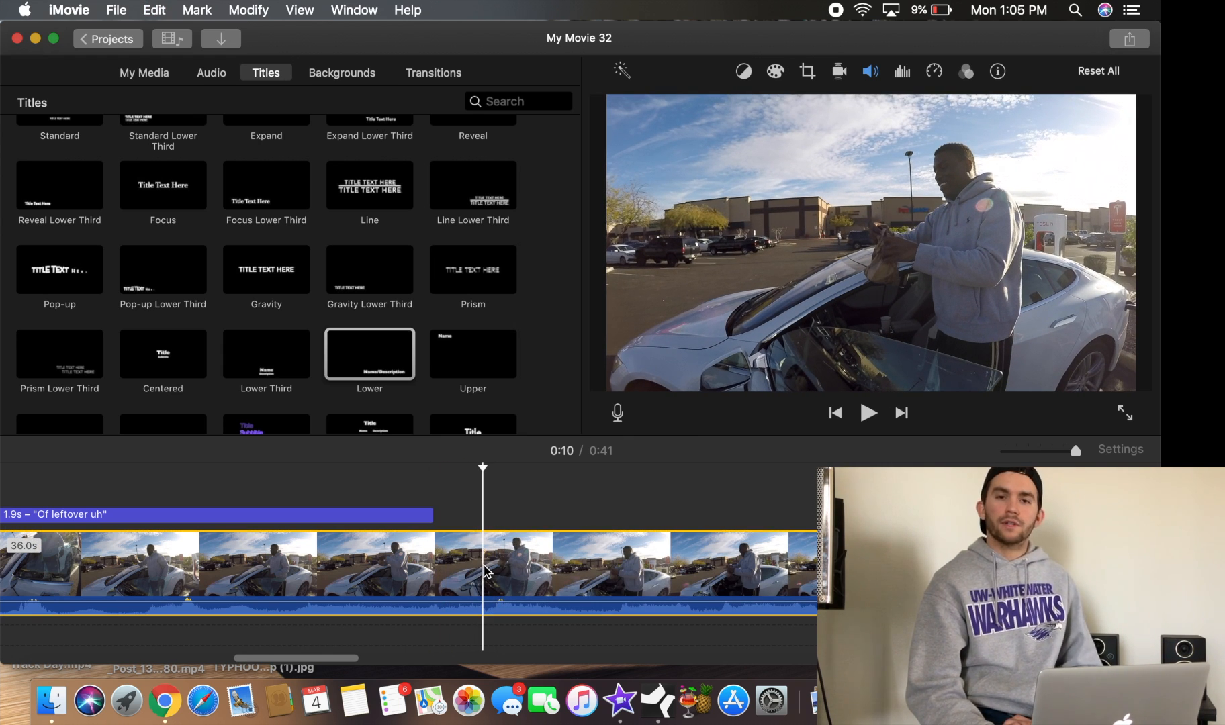
right_click(485, 571)
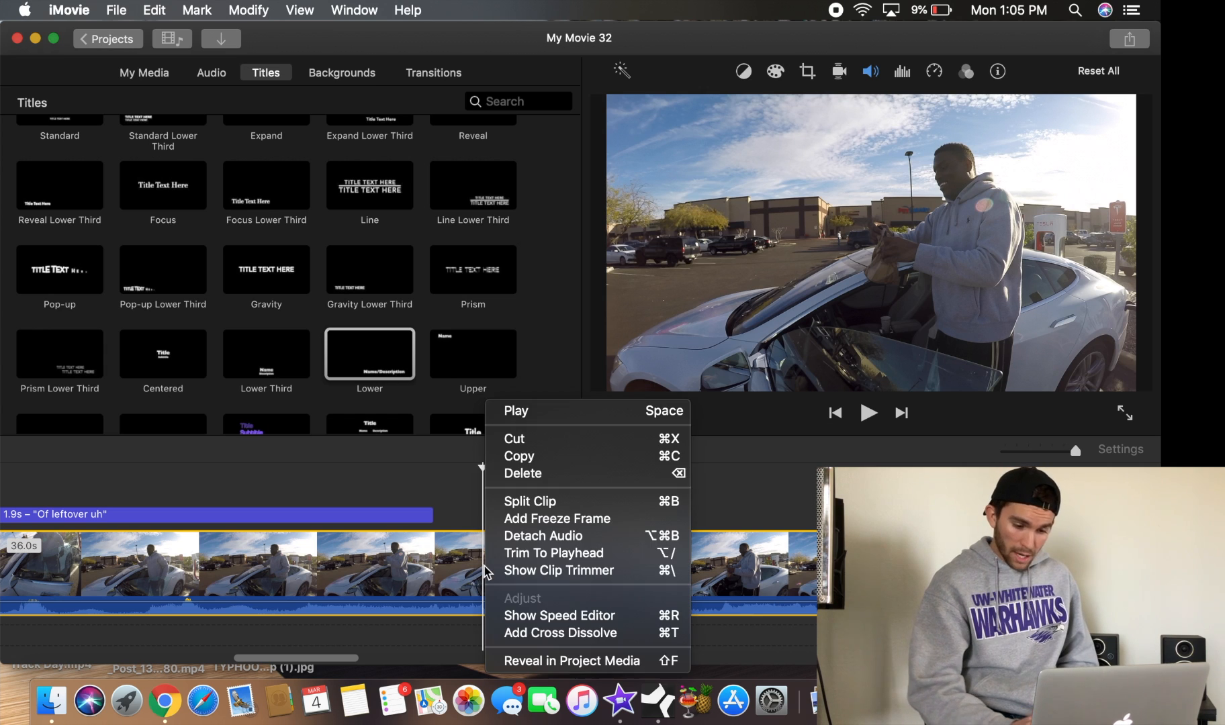
left_click(542, 505)
left_click(657, 567)
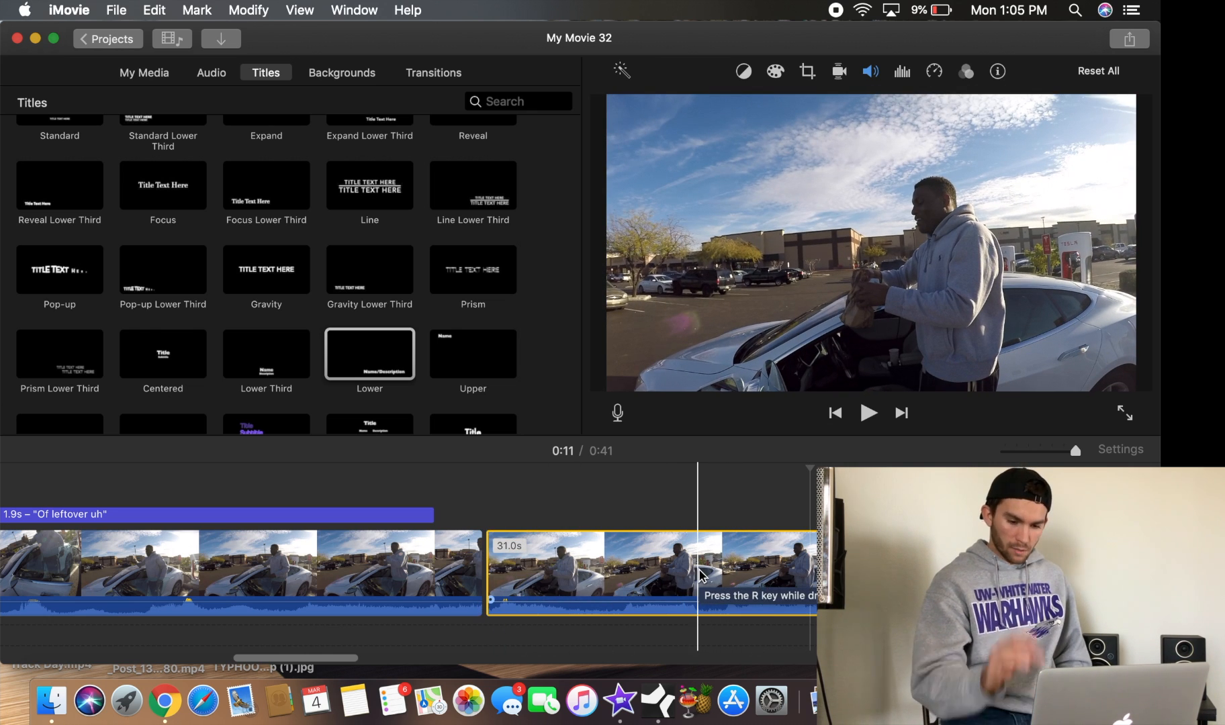
key("Delete")
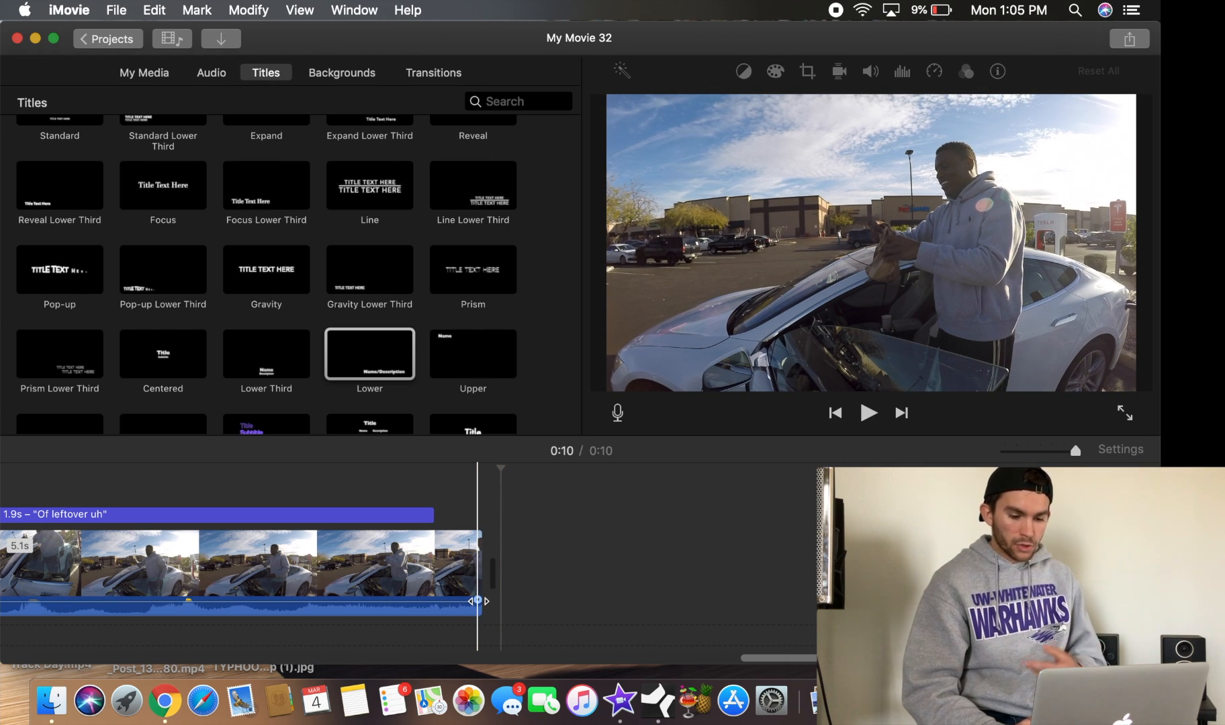
Play back the shortened project from about 0:03 through its new end
left_click_drag(478, 601, 464, 592)
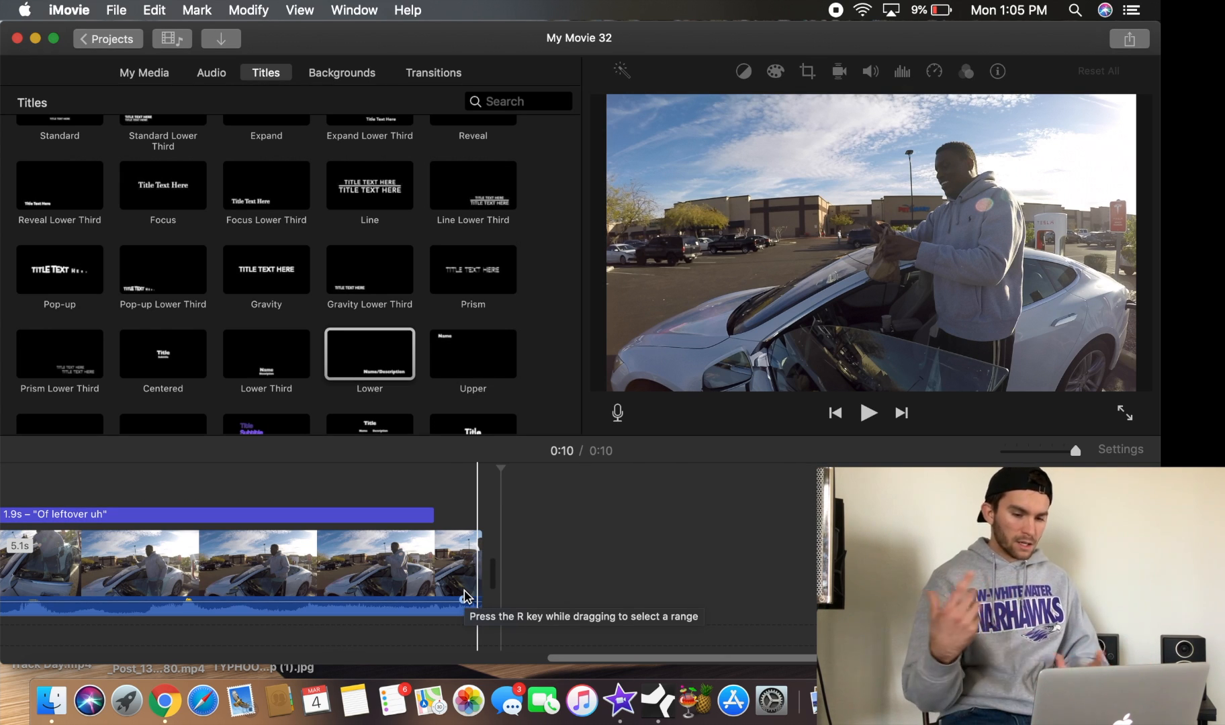
scroll(464, 596, "left", 10)
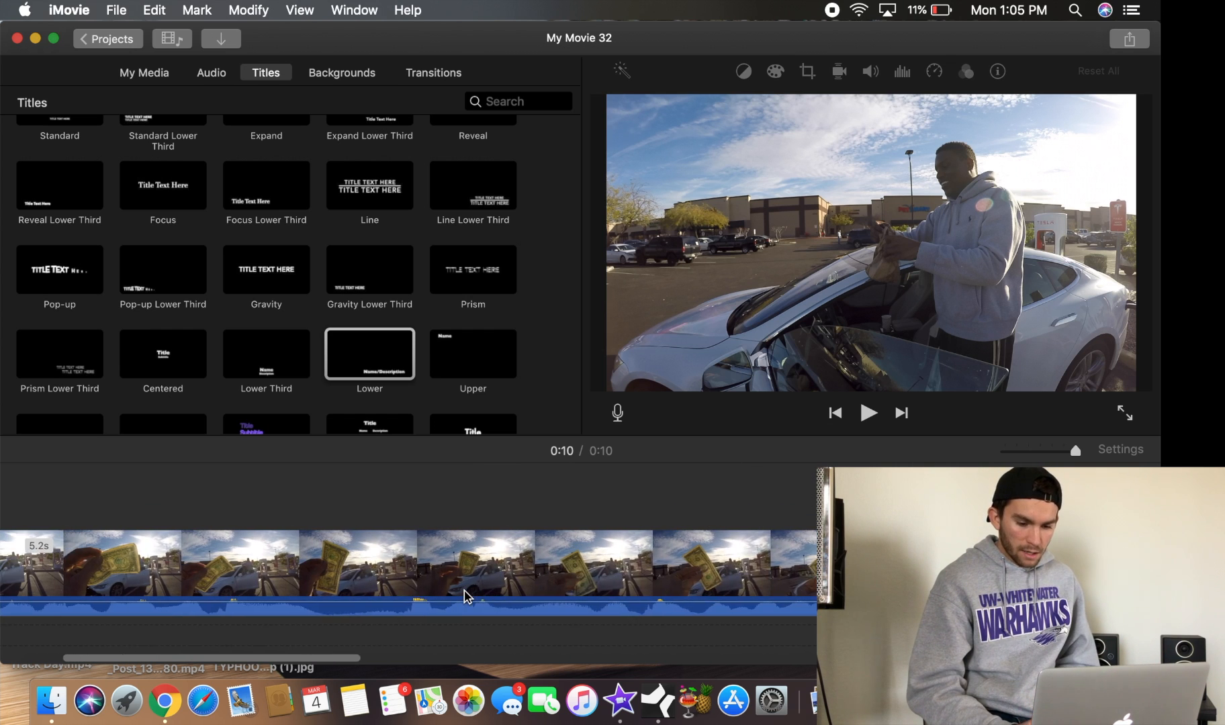
left_click(695, 502)
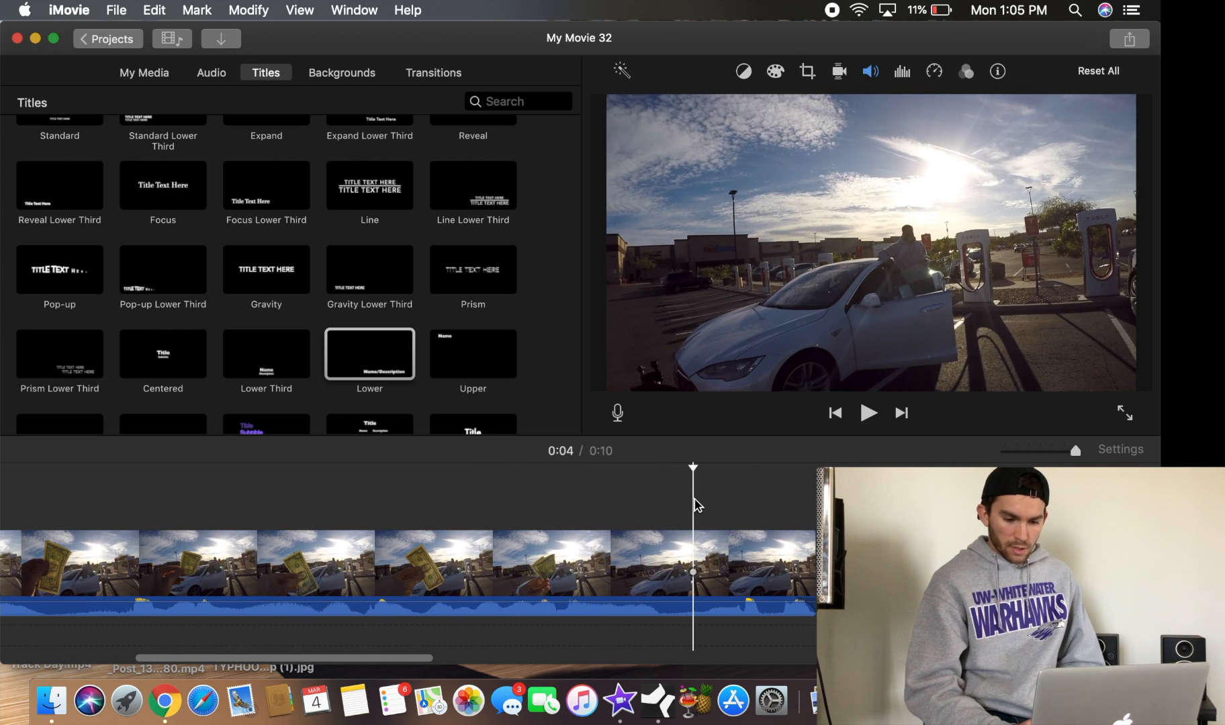
left_click(477, 496)
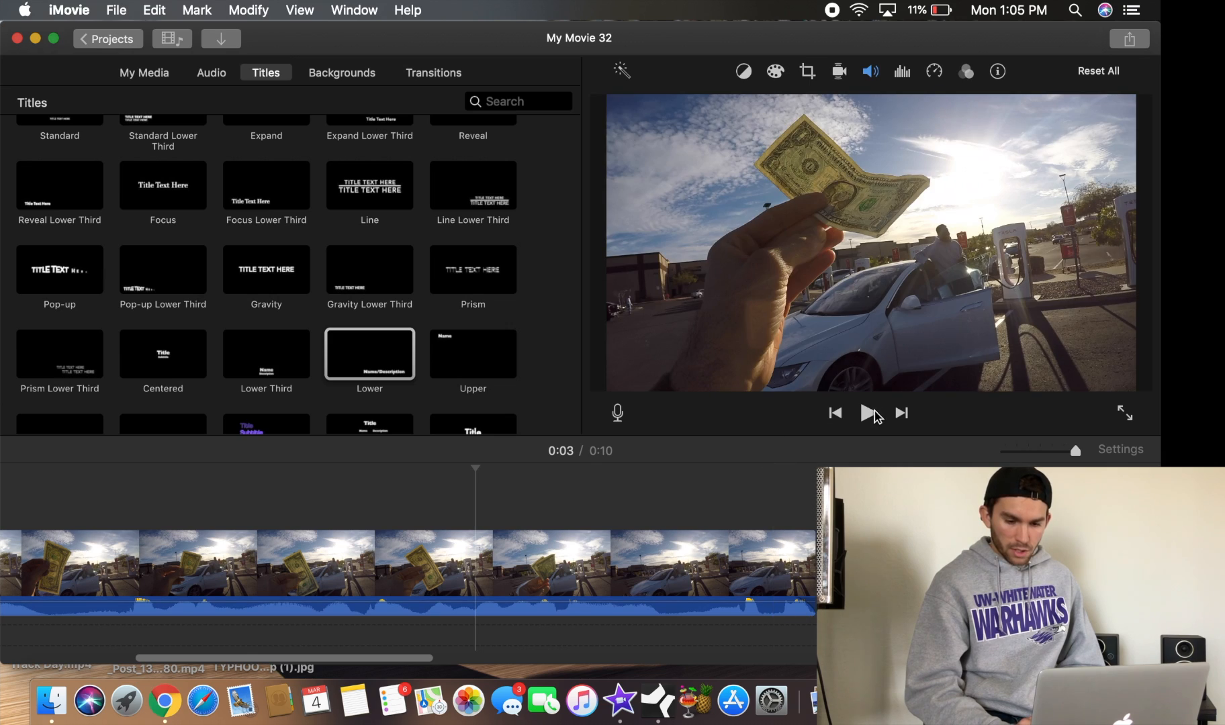
left_click(869, 413)
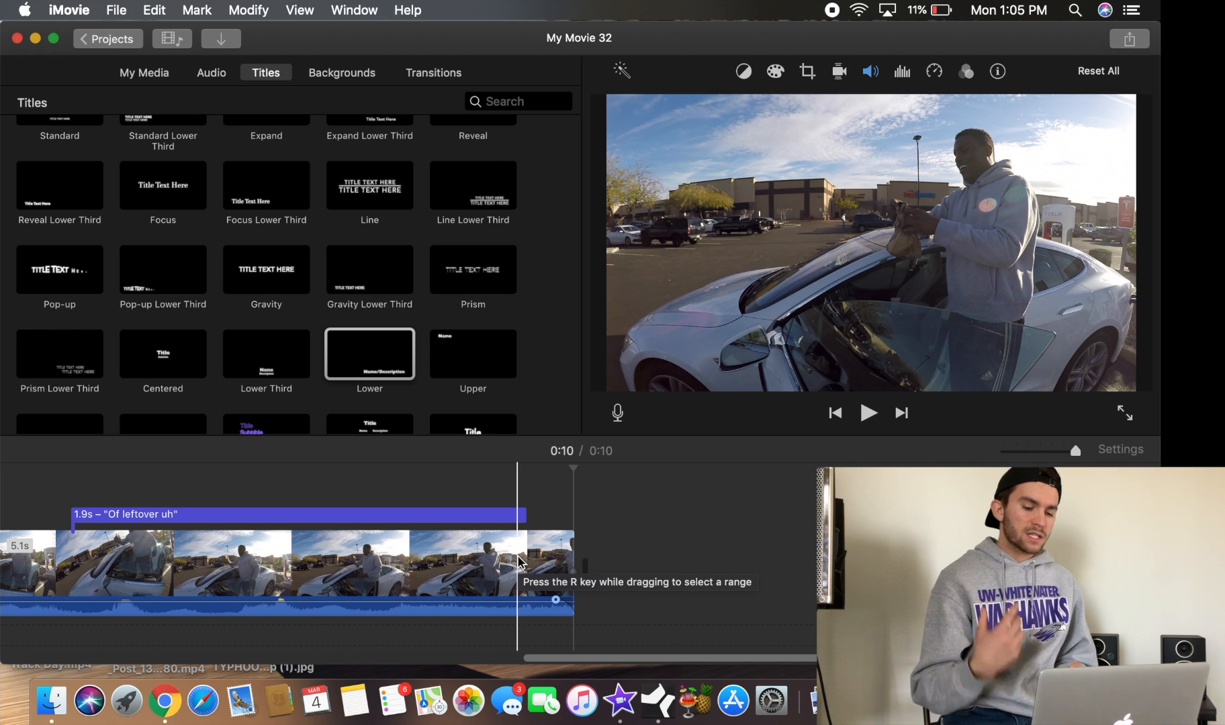
Browse the Transitions, Audio, Titles and My Media libraries from the start of the timeline
scroll(518, 561, "left", 15)
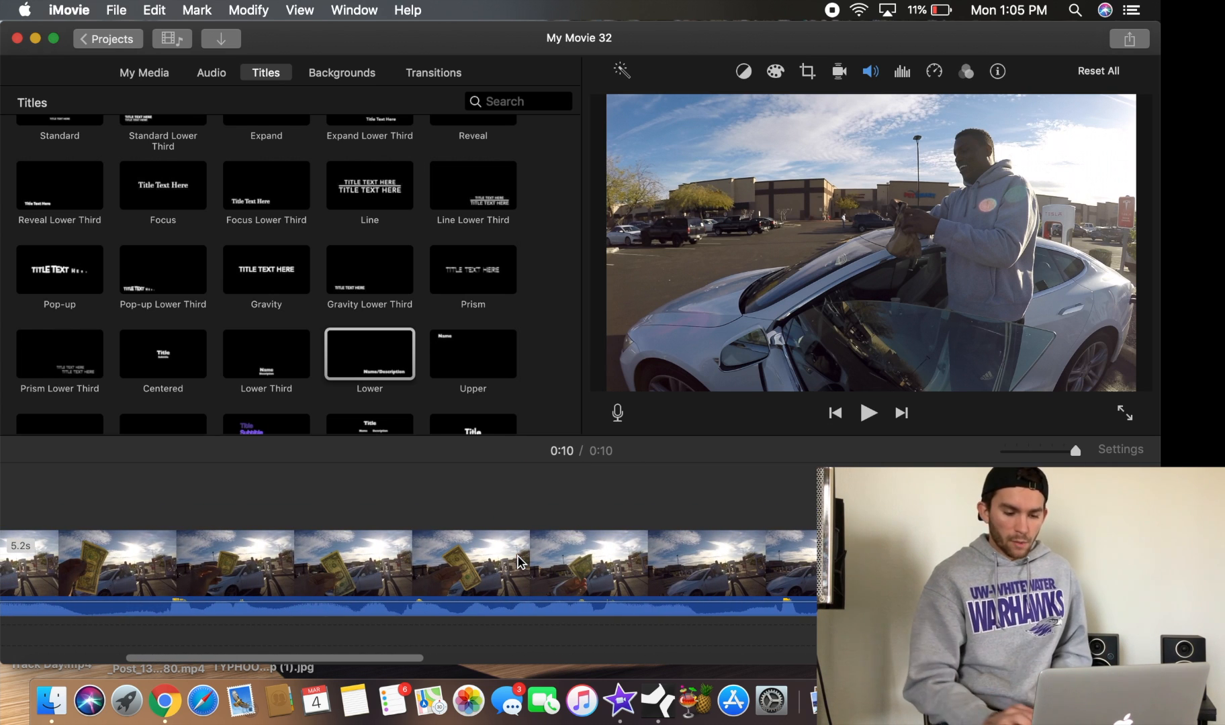
scroll(518, 562, "left", 10)
left_click(371, 498)
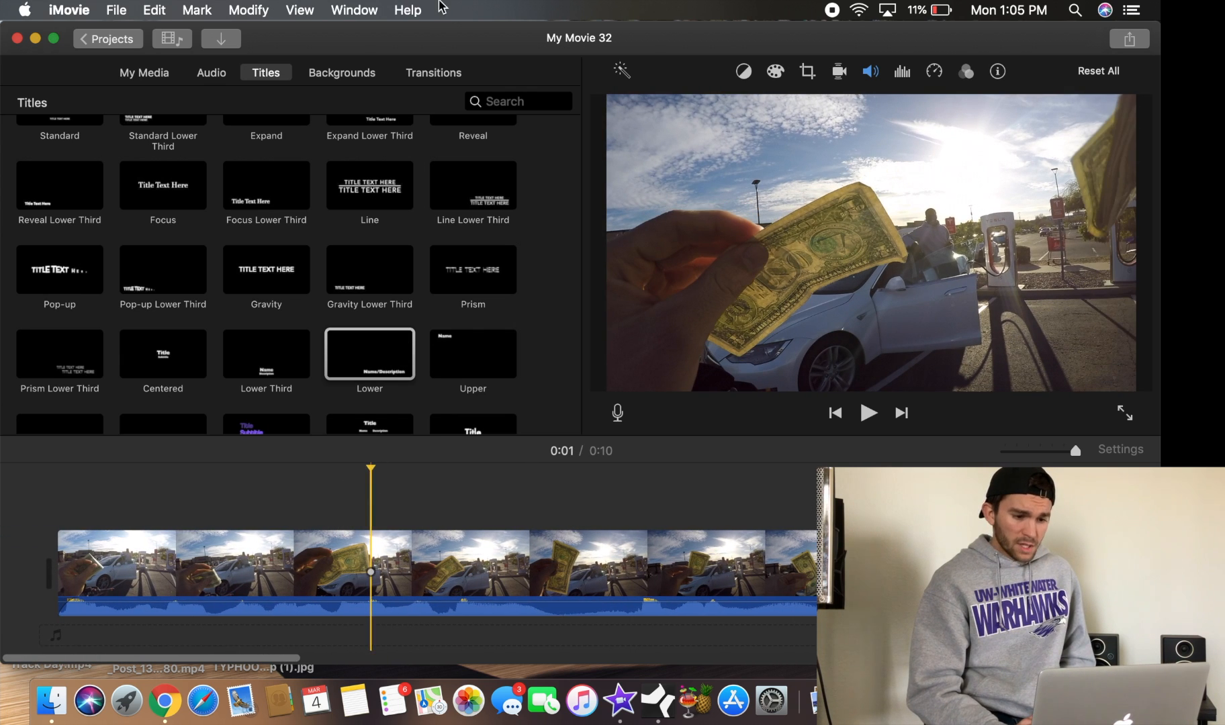
left_click(347, 79)
left_click(440, 74)
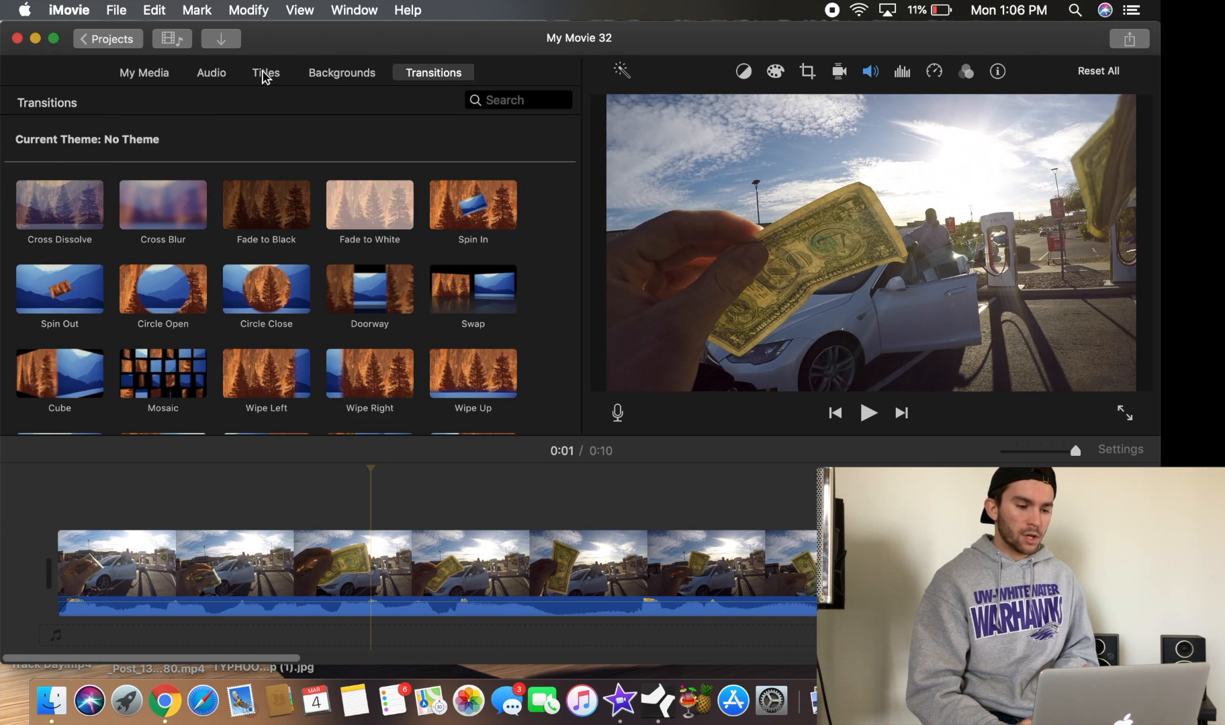
left_click(207, 75)
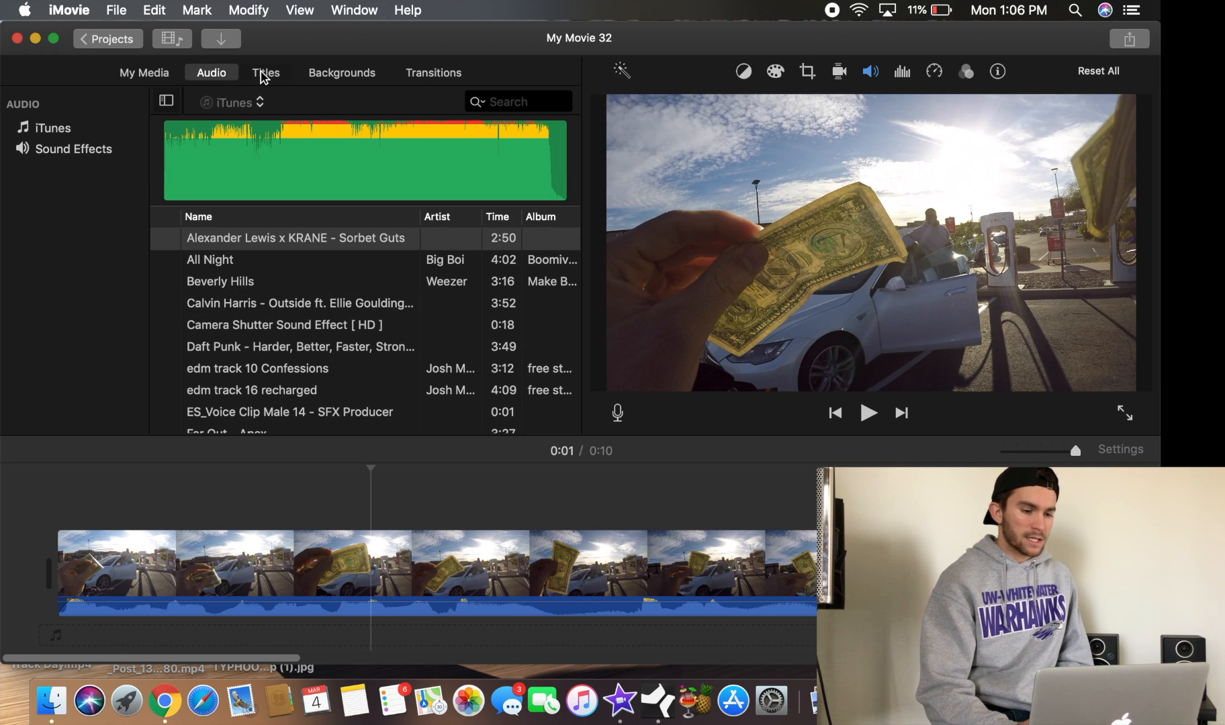
left_click(261, 74)
left_click(160, 74)
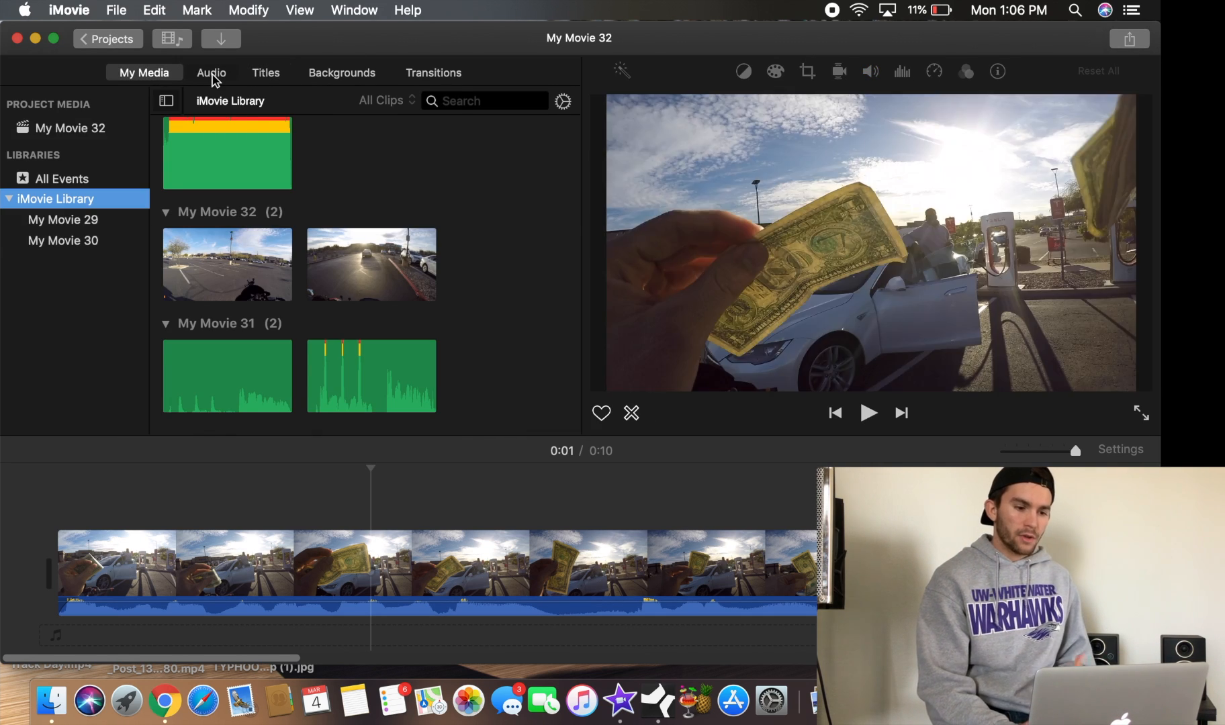
left_click(212, 74)
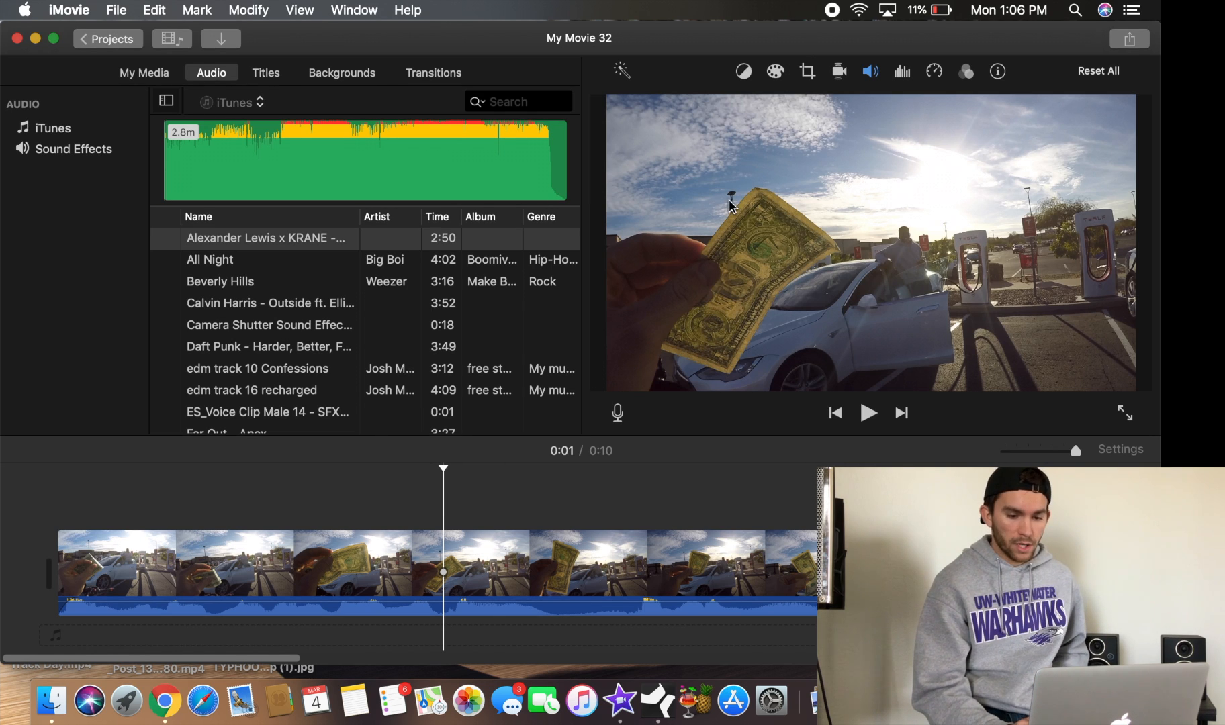
Look through the clip adjustment tools such as color correction, crop and stabilization
left_click(775, 73)
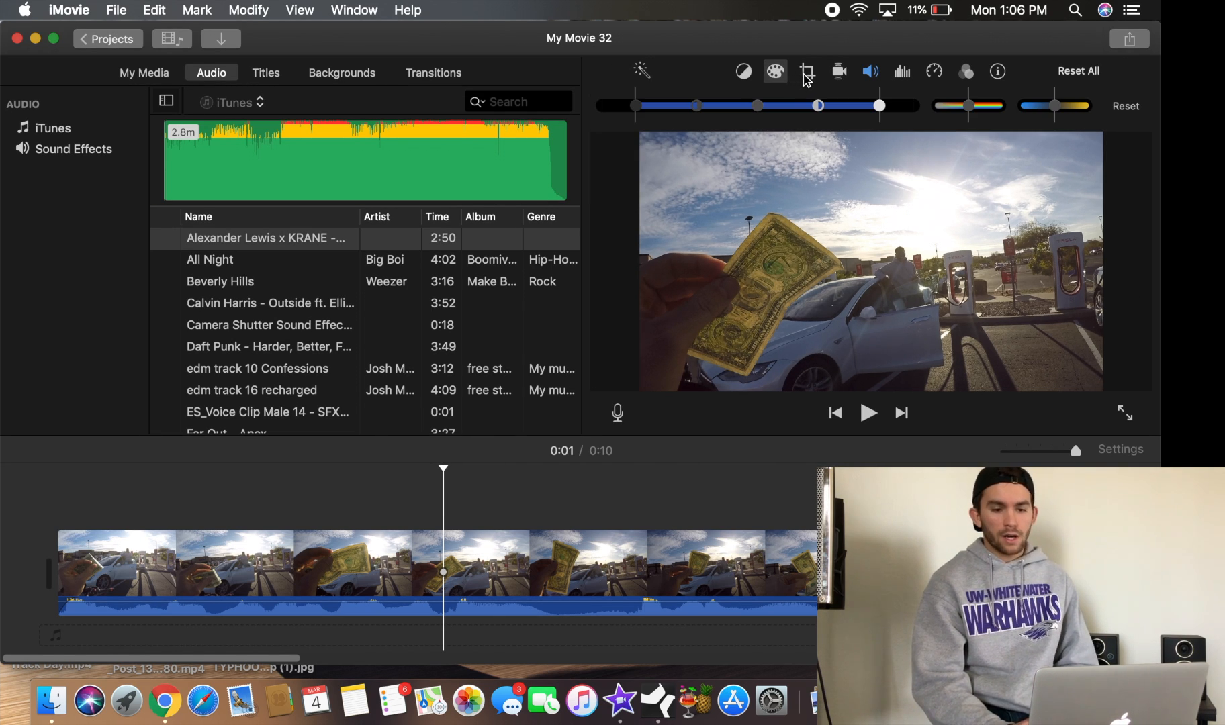
left_click(807, 74)
left_click(841, 74)
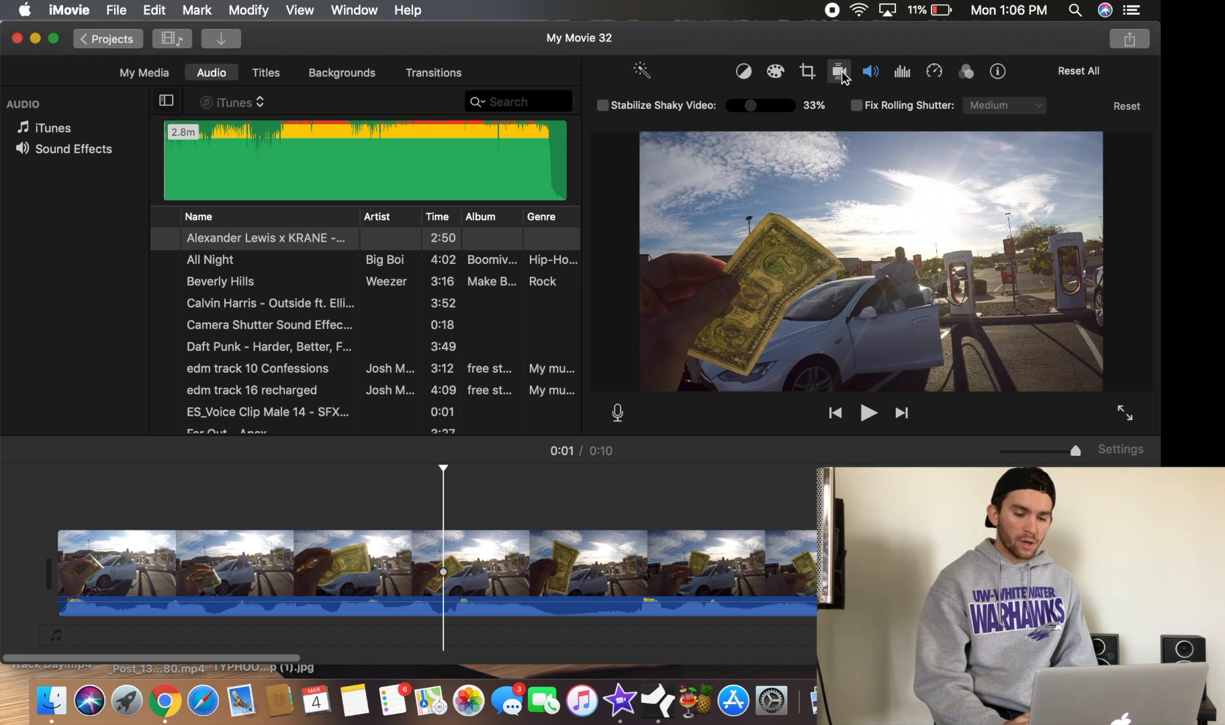
left_click(726, 512)
left_click(836, 71)
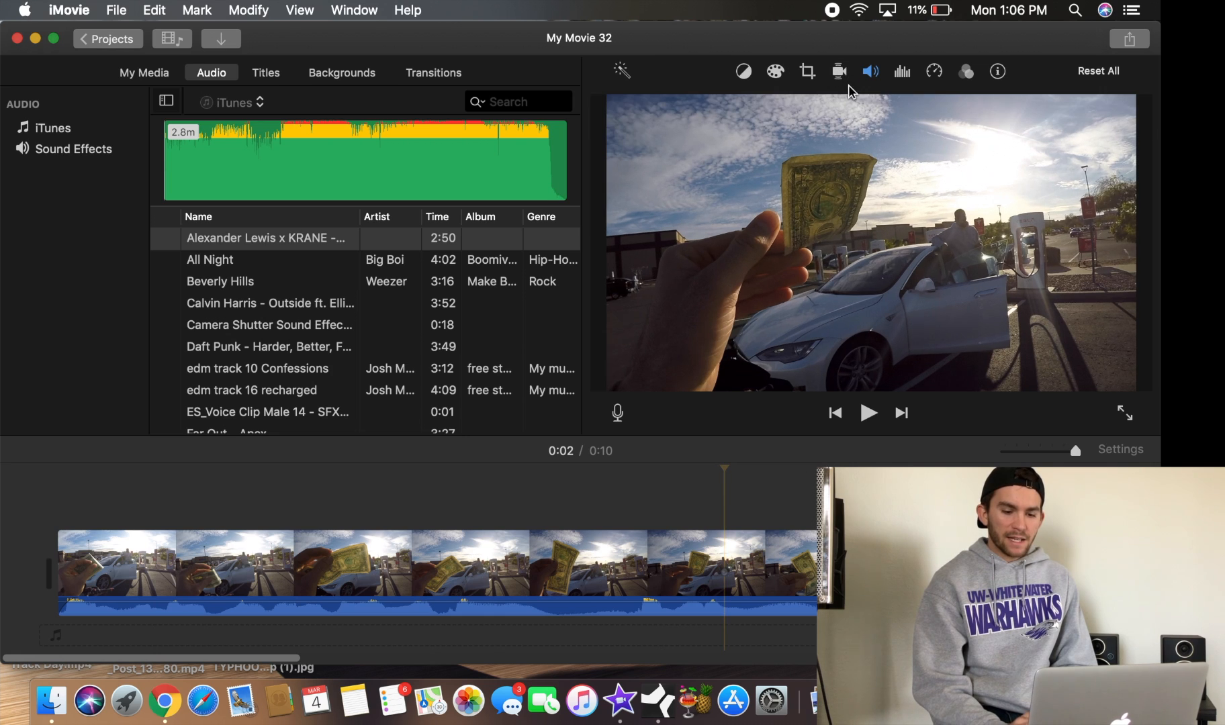
Scroll along the timeline to review both captioned clips
scroll(688, 516, "right", 10)
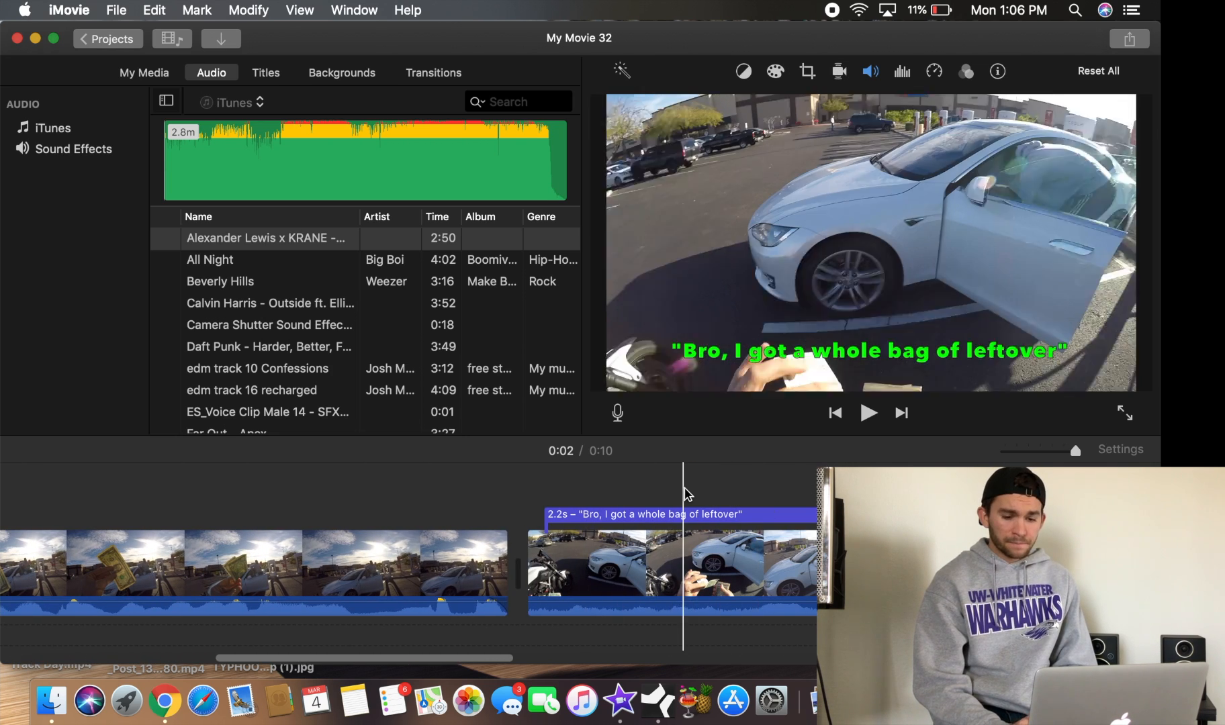
scroll(687, 494, "right", 10)
left_click(672, 471)
scroll(672, 470, "right", 5)
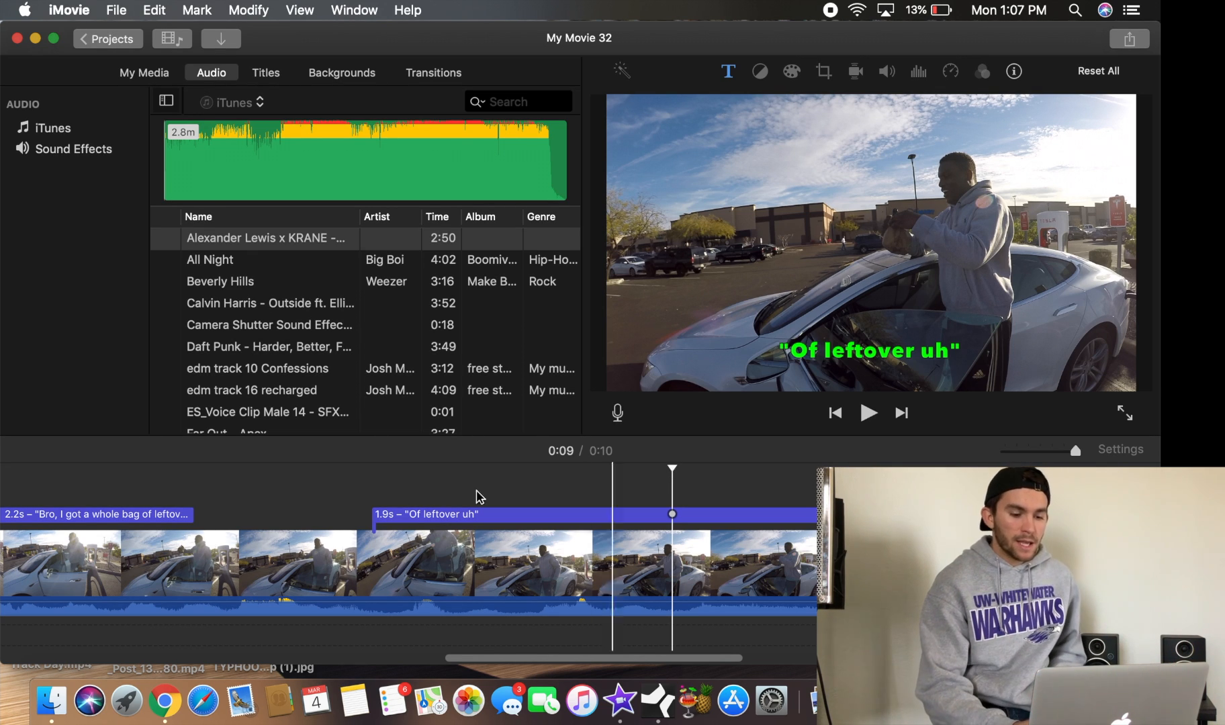
left_click(271, 486)
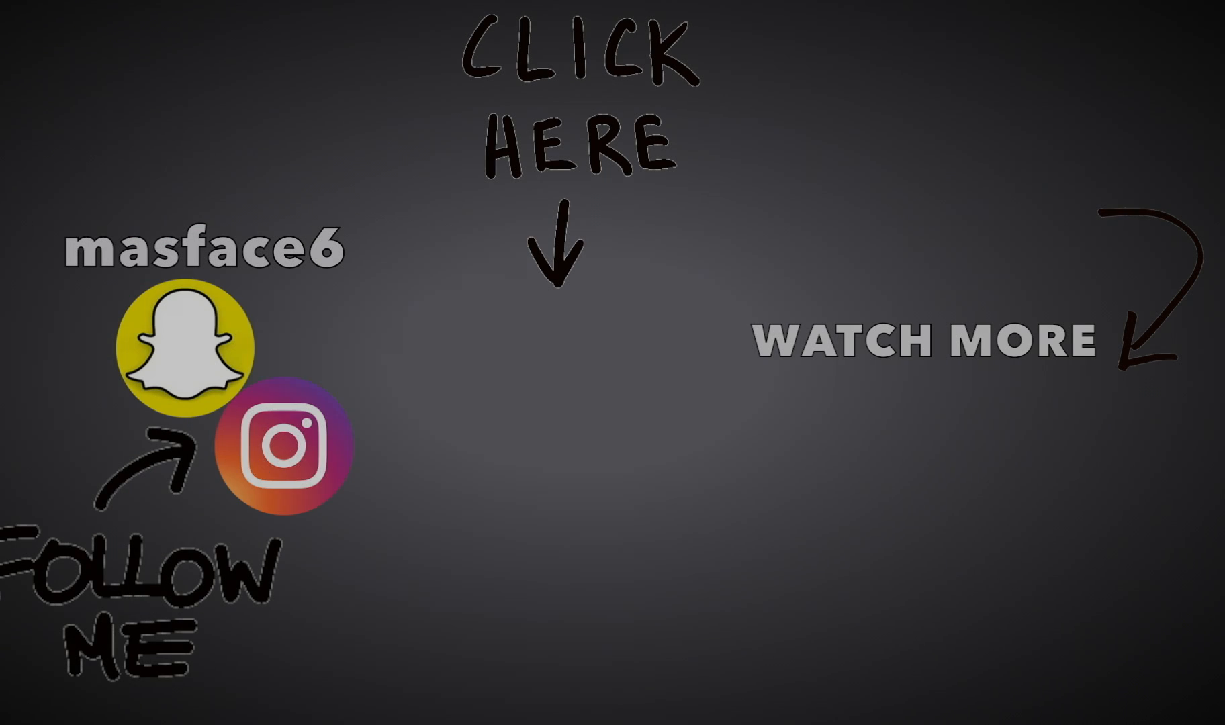